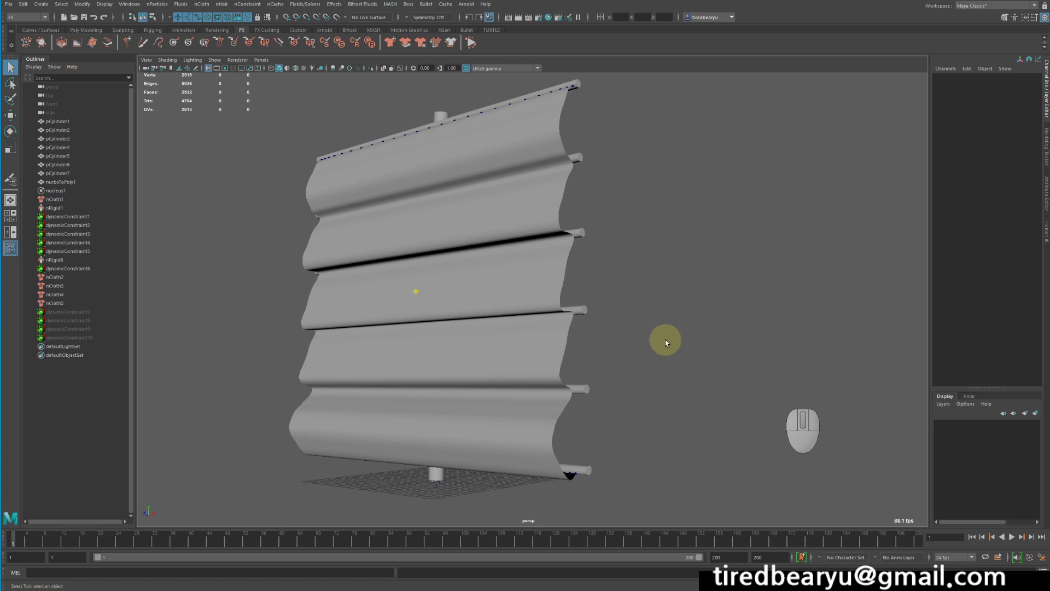
# - Play the finished sail simulation and view how the cloth and its horizontal rods move together from several angles
pyautogui.moveTo(688, 336)
pyautogui.keyDown('alt'); pyautogui.mouseDown()
pyautogui.moveTo(685, 350)
pyautogui.moveTo(686, 326)
pyautogui.mouseUp(); pyautogui.keyUp('alt')
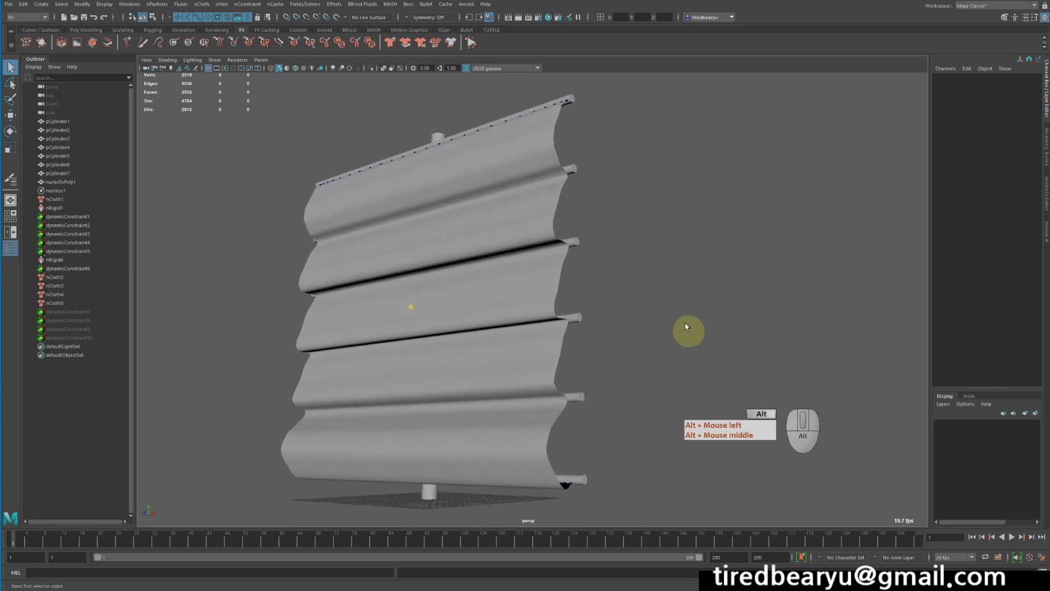
pyautogui.click(1011, 537)
pyautogui.keyDown('alt'); pyautogui.moveTo(755, 322); pyautogui.dragTo(750, 315, button='right'); pyautogui.keyUp('alt')
pyautogui.keyDown('alt'); pyautogui.moveTo(751, 315); pyautogui.dragTo(751, 317); pyautogui.keyUp('alt')
pyautogui.keyDown('alt'); pyautogui.moveTo(750, 316); pyautogui.dragTo(735, 308, button='right'); pyautogui.keyUp('alt')
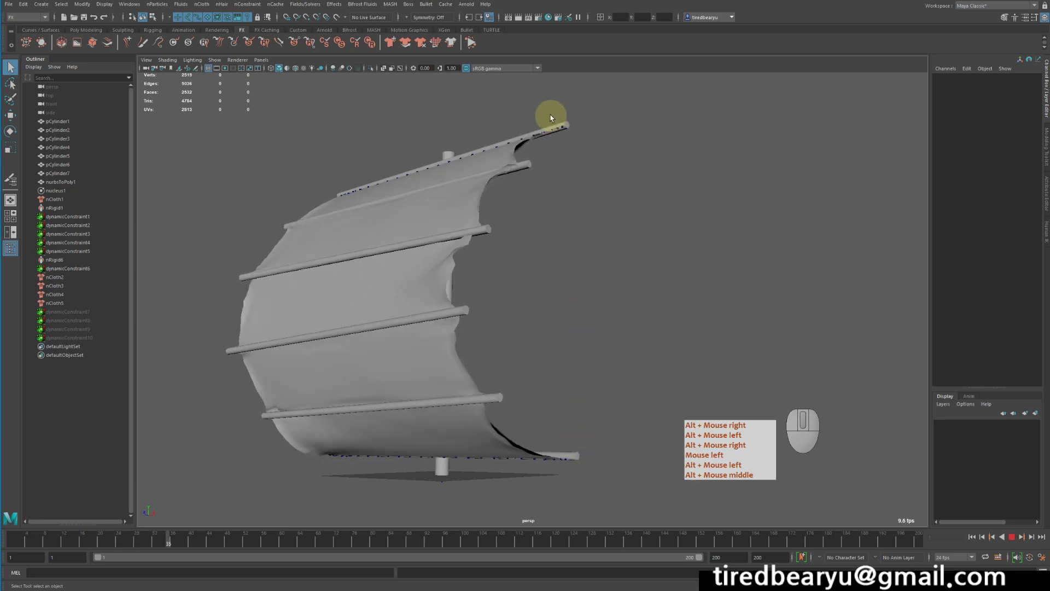
pyautogui.keyDown('alt'); pyautogui.moveTo(590, 429); pyautogui.dragTo(598, 427); pyautogui.keyUp('alt')
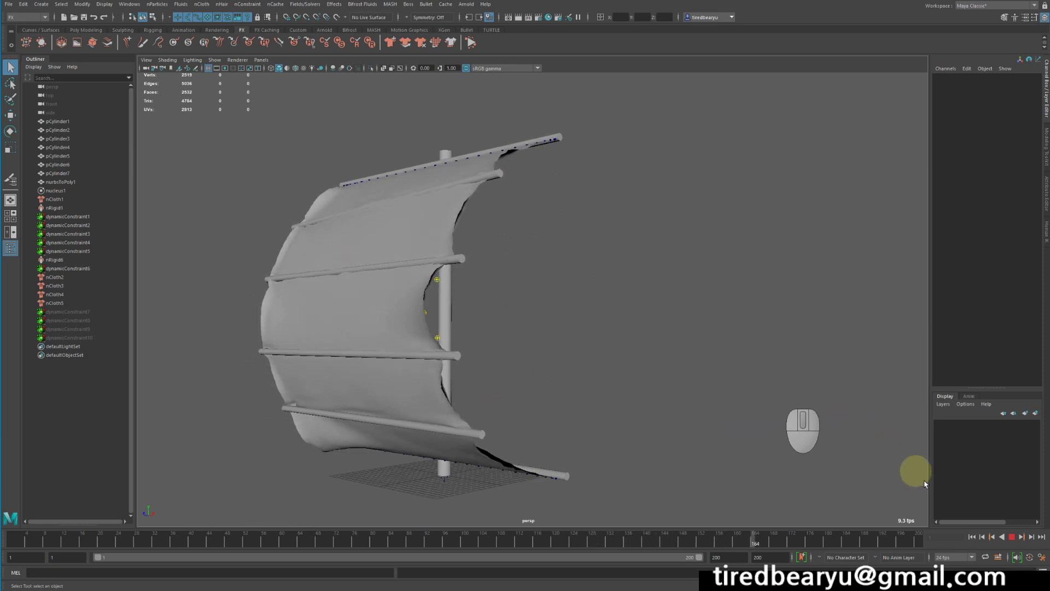
pyautogui.click(1013, 537)
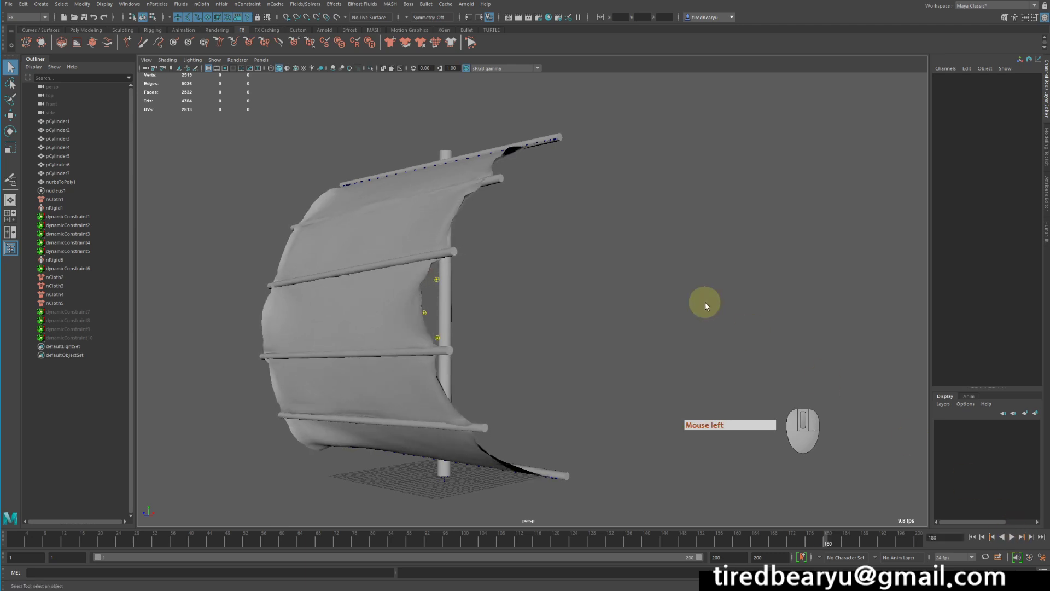
pyautogui.keyDown('alt'); pyautogui.moveTo(643, 316); pyautogui.dragTo(514, 209); pyautogui.keyUp('alt')
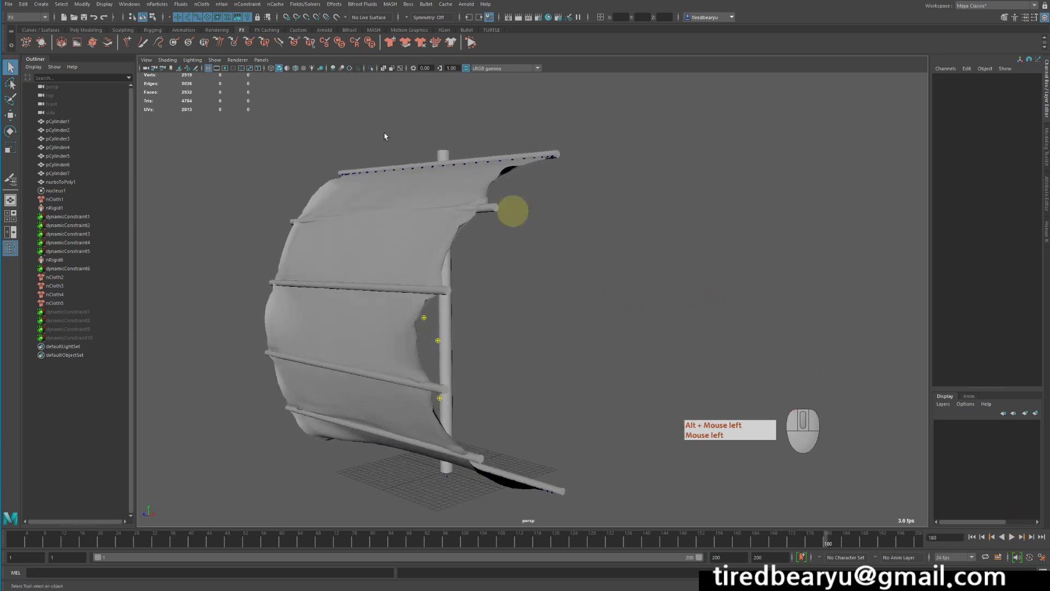
# - Open the other sail scene, whose rods are all passive colliders, without saving changes to the current one
pyautogui.click(74, 18)
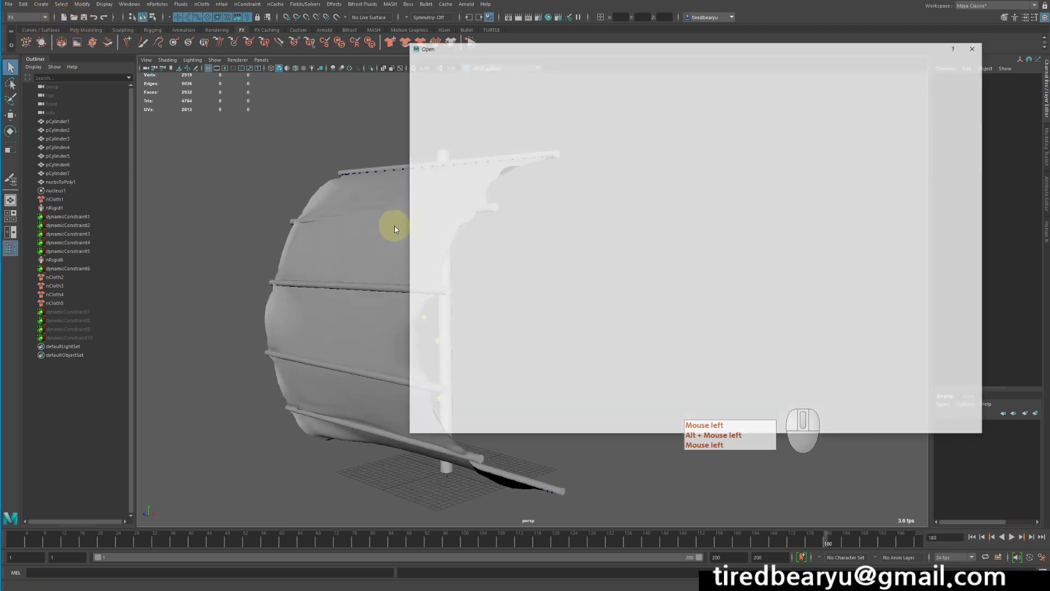
pyautogui.scroll(-20, 528, 351)
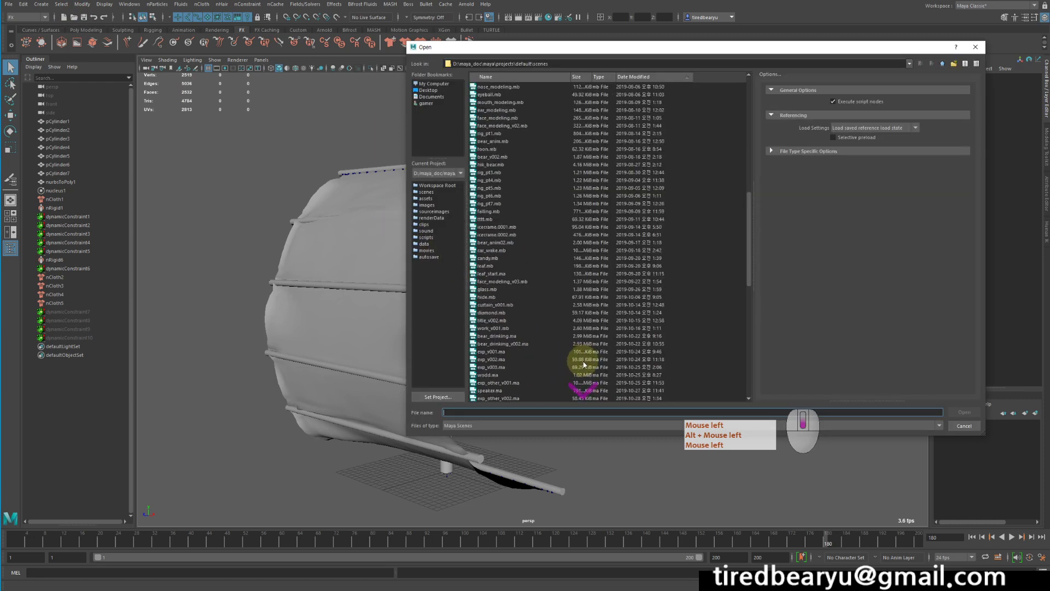
pyautogui.click(585, 359)
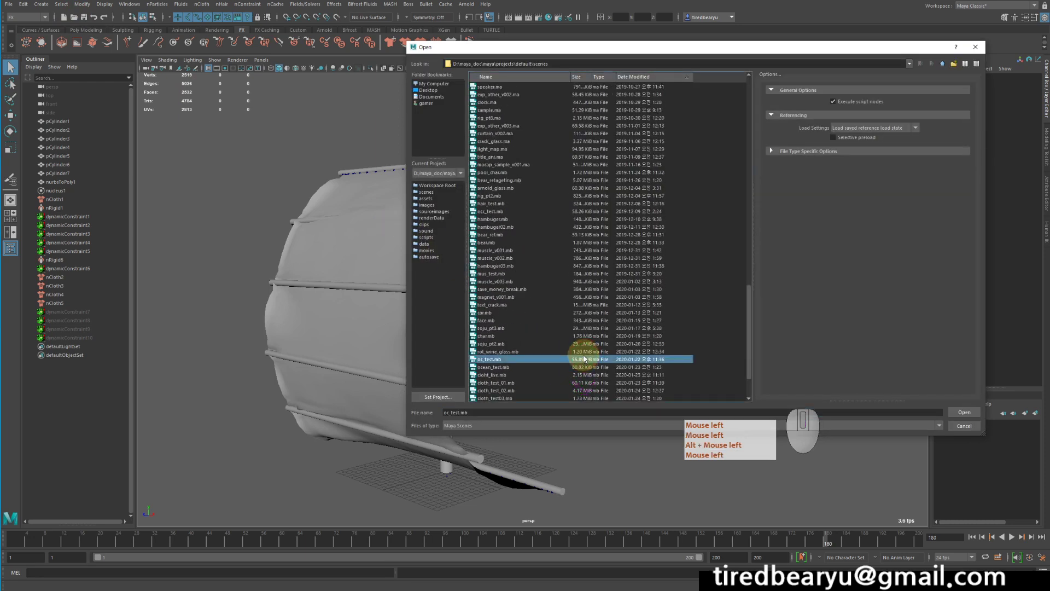
pyautogui.press('s')
pyautogui.click(580, 374)
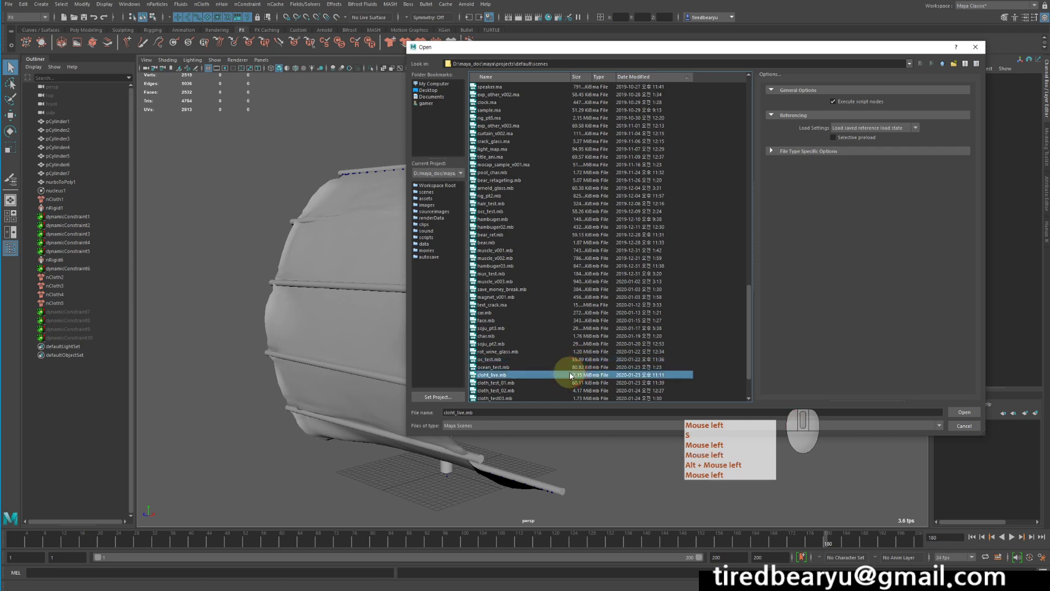
pyautogui.scroll(-3, 577, 374)
pyautogui.doubleClick(537, 389)
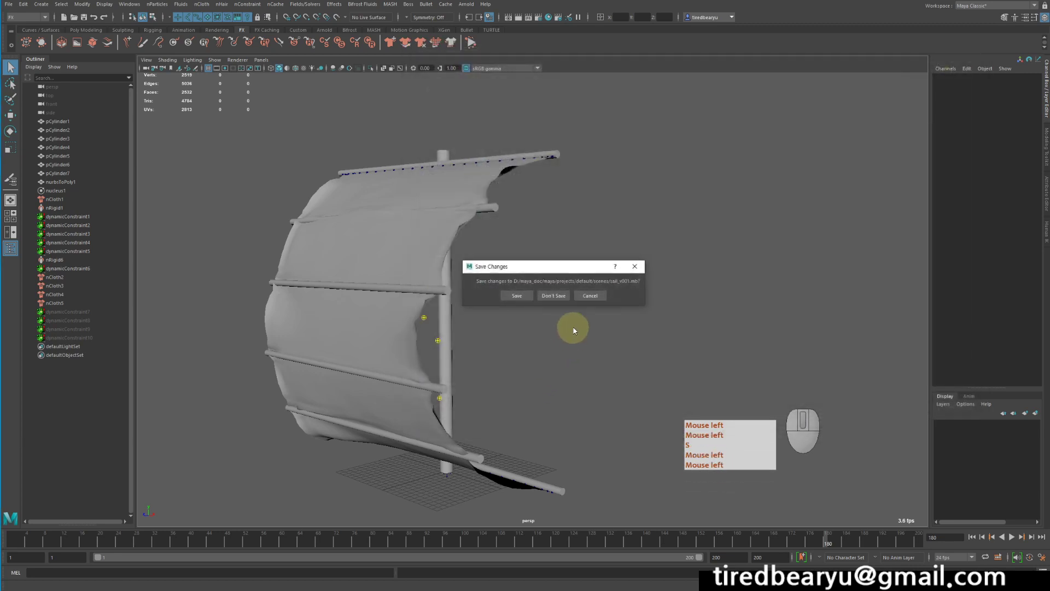
pyautogui.click(559, 298)
pyautogui.click(534, 301)
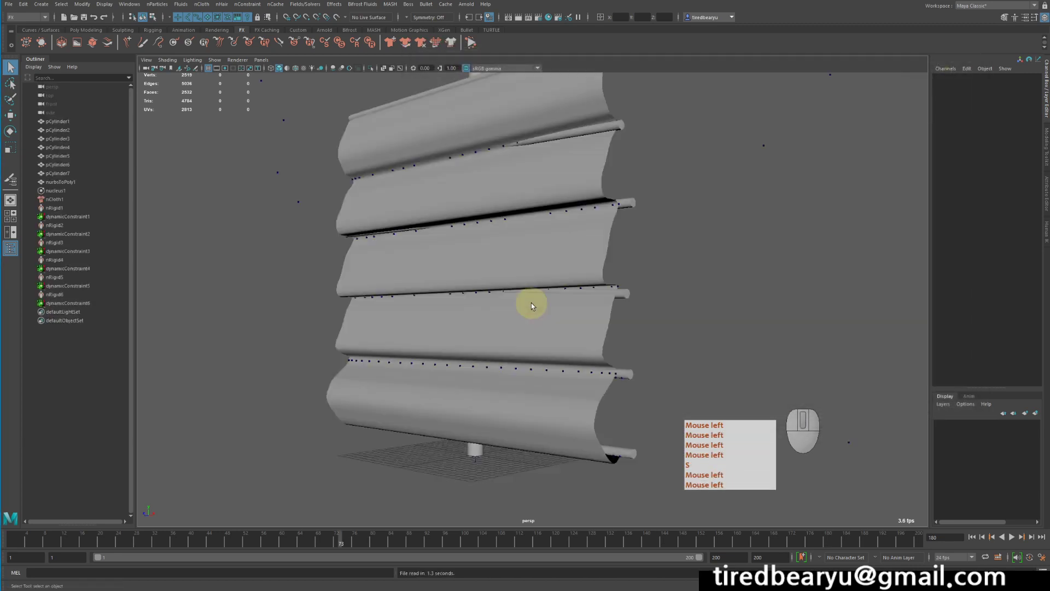
# - Select the sail mesh, rewind to frame 1 and play the simulation to examine how the cloth moves between the rods
pyautogui.click(568, 392)
pyautogui.keyDown('alt'); pyautogui.moveTo(663, 399); pyautogui.dragTo(590, 340, button='right'); pyautogui.keyUp('alt')
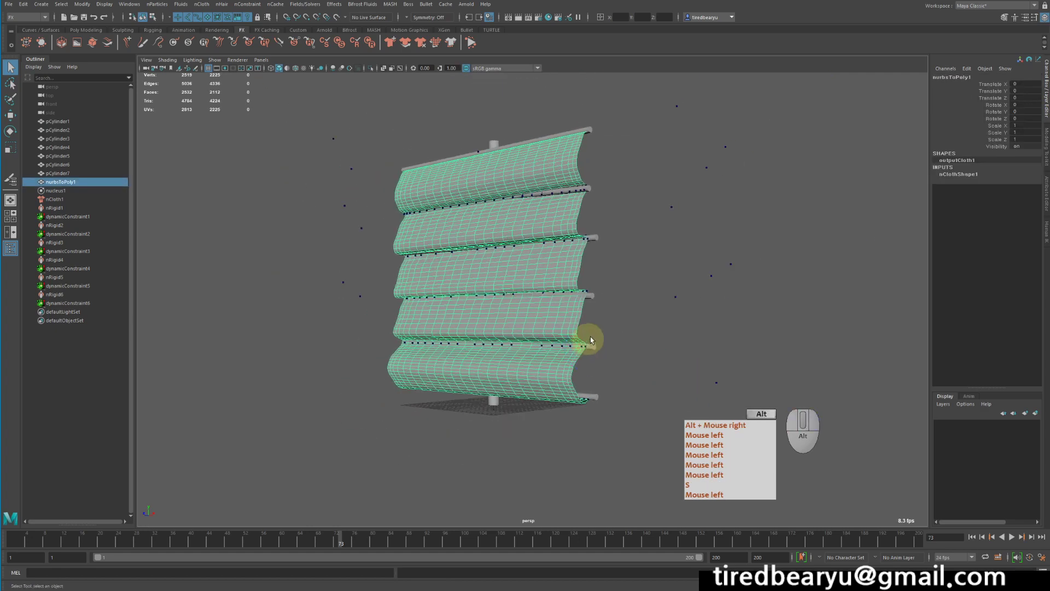
pyautogui.keyDown('alt'); pyautogui.moveTo(591, 340); pyautogui.dragTo(619, 342); pyautogui.keyUp('alt')
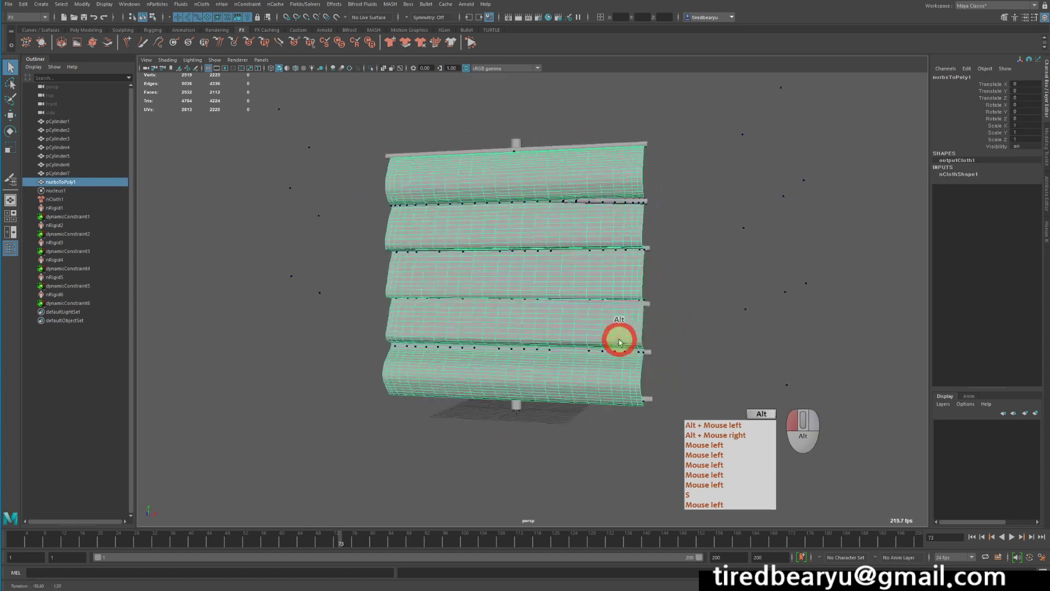
pyautogui.click(972, 536)
pyautogui.keyDown('alt'); pyautogui.moveTo(744, 391); pyautogui.dragTo(719, 386); pyautogui.keyUp('alt')
pyautogui.keyDown('alt'); pyautogui.moveTo(718, 385); pyautogui.dragTo(801, 398, button='right'); pyautogui.keyUp('alt')
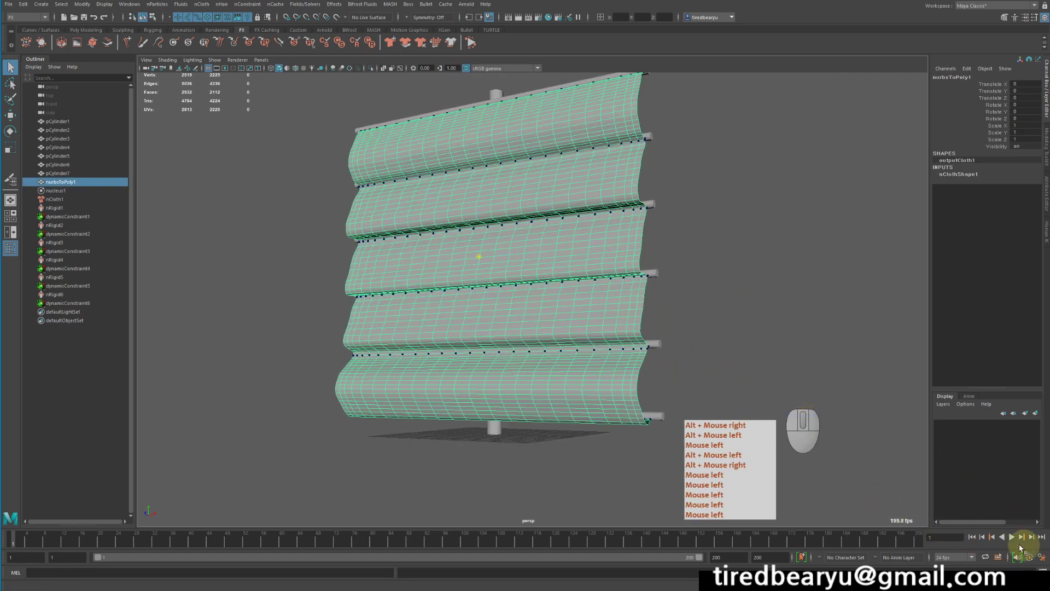
pyautogui.click(1012, 537)
pyautogui.keyDown('alt'); pyautogui.moveTo(763, 380); pyautogui.dragTo(717, 368); pyautogui.keyUp('alt')
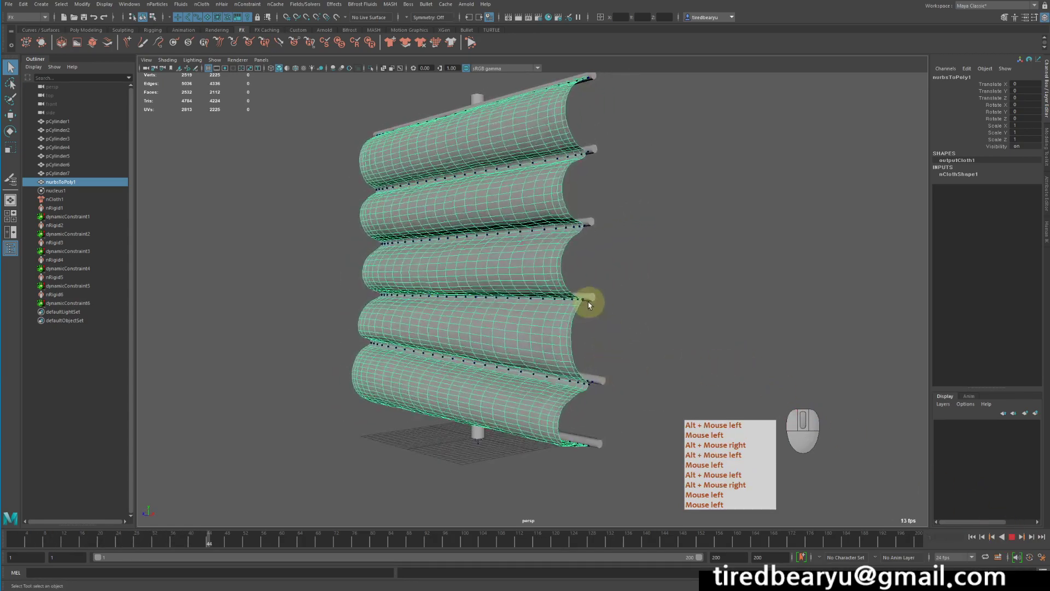
pyautogui.keyDown('alt'); pyautogui.moveTo(604, 437); pyautogui.dragTo(656, 441); pyautogui.keyUp('alt')
pyautogui.click(1011, 537)
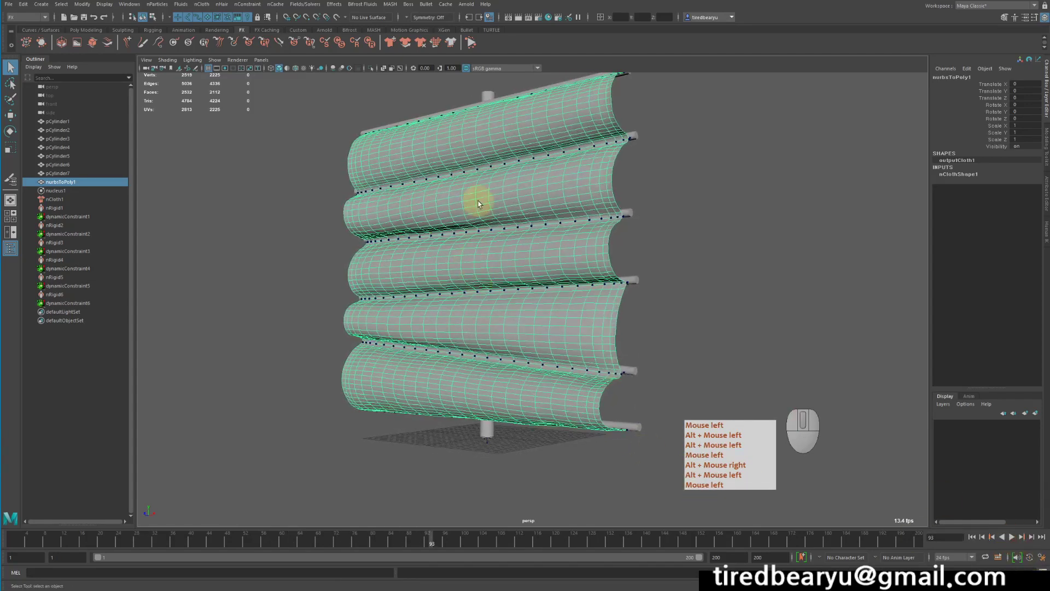
# - At frame 1, remove the nCloth rigid bodies from the four middle rods, pCylinder3 to pCylinder6
pyautogui.click(629, 365)
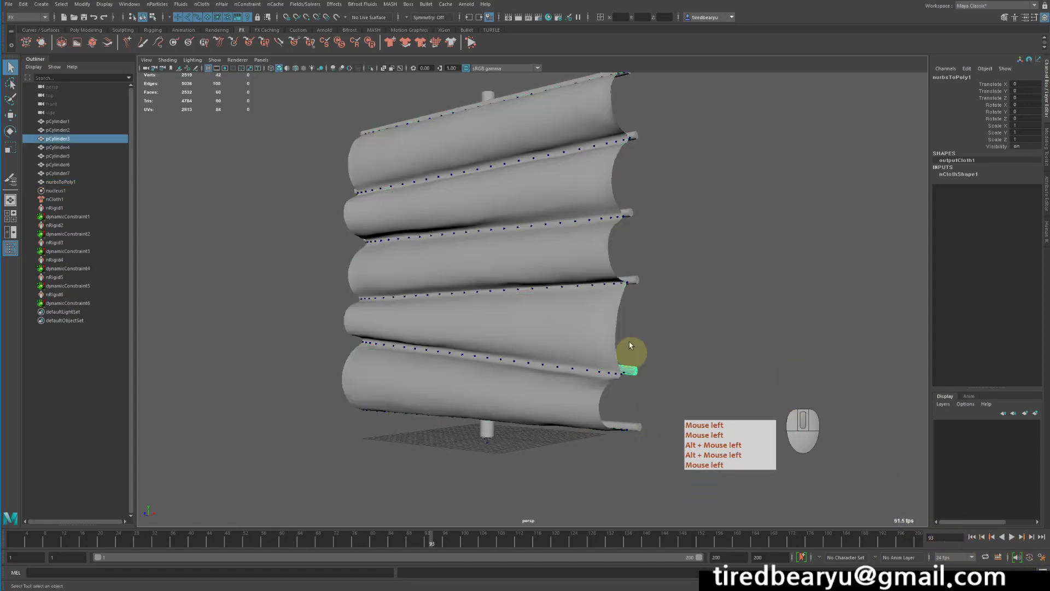
pyautogui.click(972, 538)
pyautogui.keyDown('alt'); pyautogui.moveTo(672, 321); pyautogui.dragTo(650, 311); pyautogui.keyUp('alt')
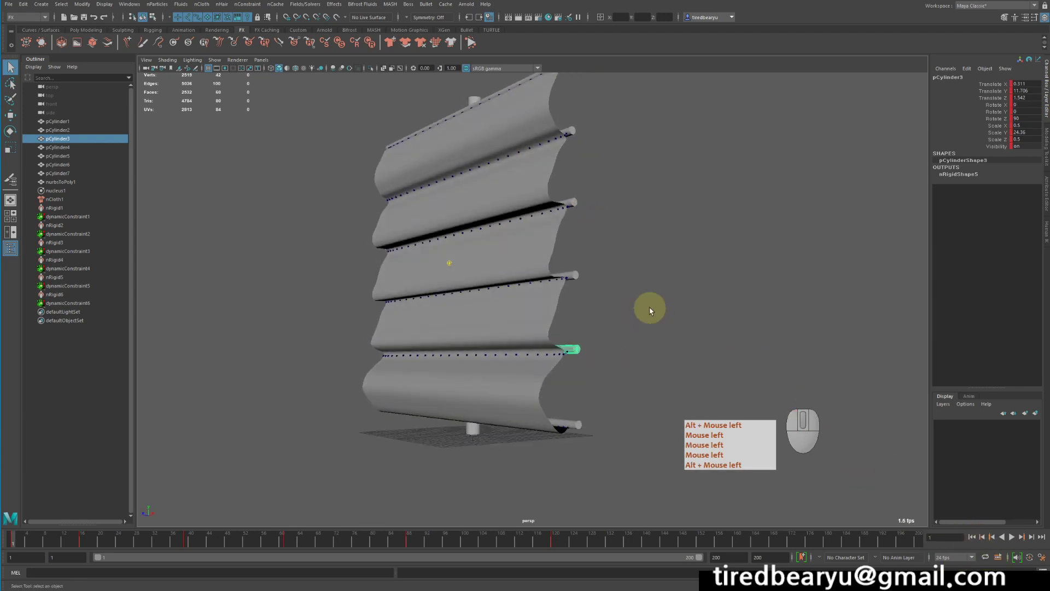
pyautogui.keyDown('alt'); pyautogui.click(637, 330); pyautogui.keyUp('alt')
pyautogui.keyDown('shift'); pyautogui.click(579, 278); pyautogui.keyUp('shift')
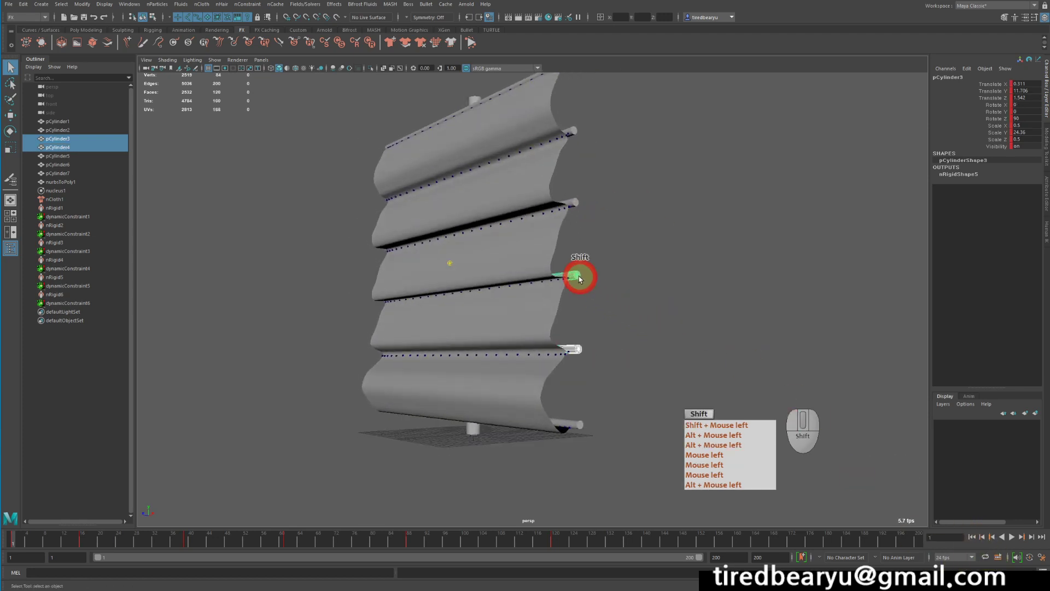
pyautogui.keyDown('shift'); pyautogui.click(567, 208); pyautogui.keyUp('shift')
pyautogui.press('z')
pyautogui.keyDown('shift'); pyautogui.click(578, 203); pyautogui.keyUp('shift')
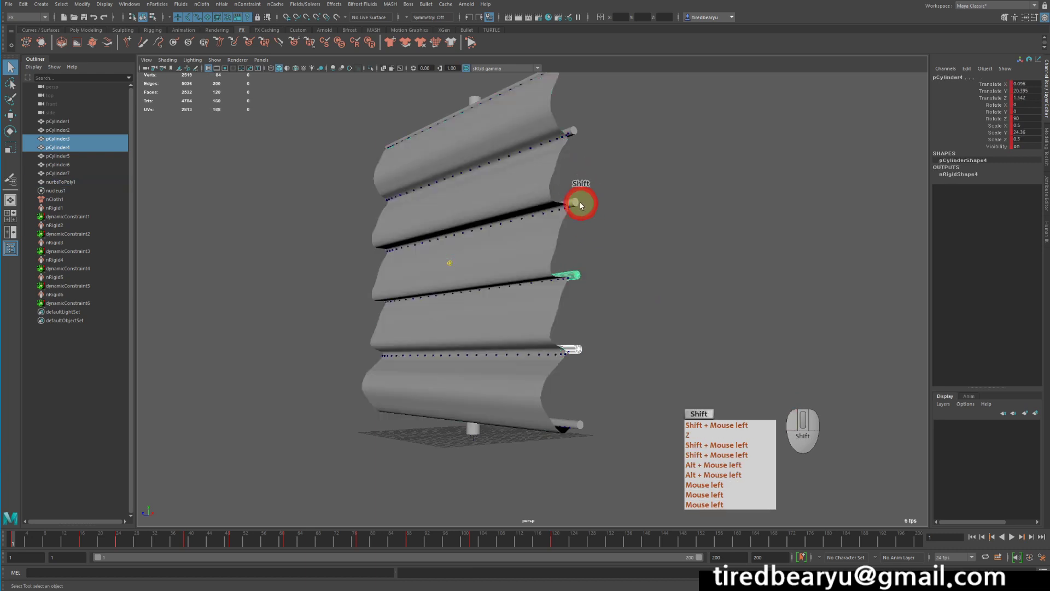
pyautogui.keyDown('shift'); pyautogui.click(574, 202); pyautogui.keyUp('shift')
pyautogui.keyDown('shift'); pyautogui.click(571, 132); pyautogui.keyUp('shift')
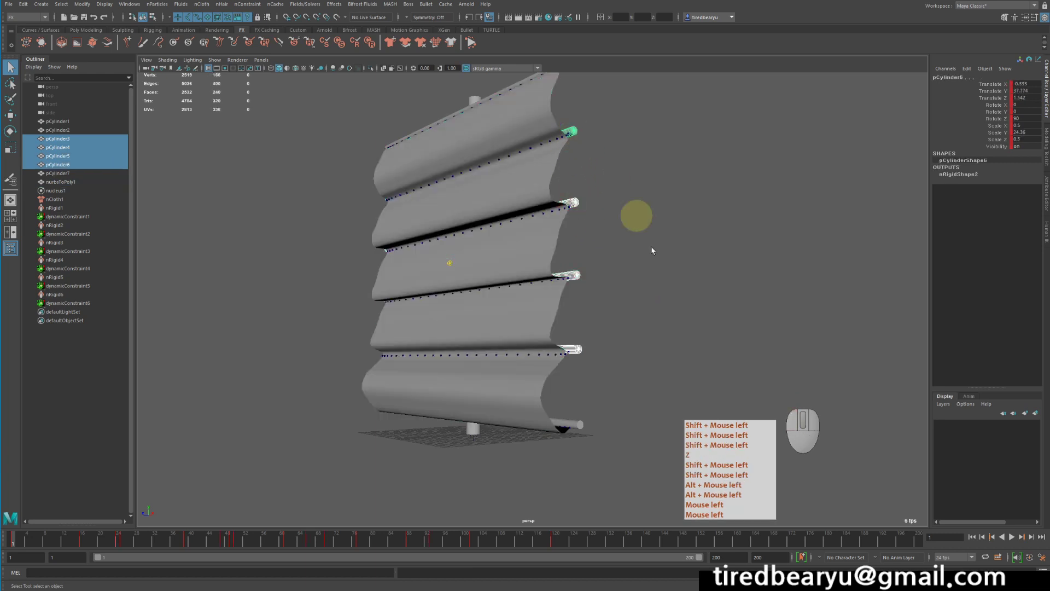
pyautogui.keyDown('alt'); pyautogui.moveTo(599, 314); pyautogui.dragTo(580, 296); pyautogui.keyUp('alt')
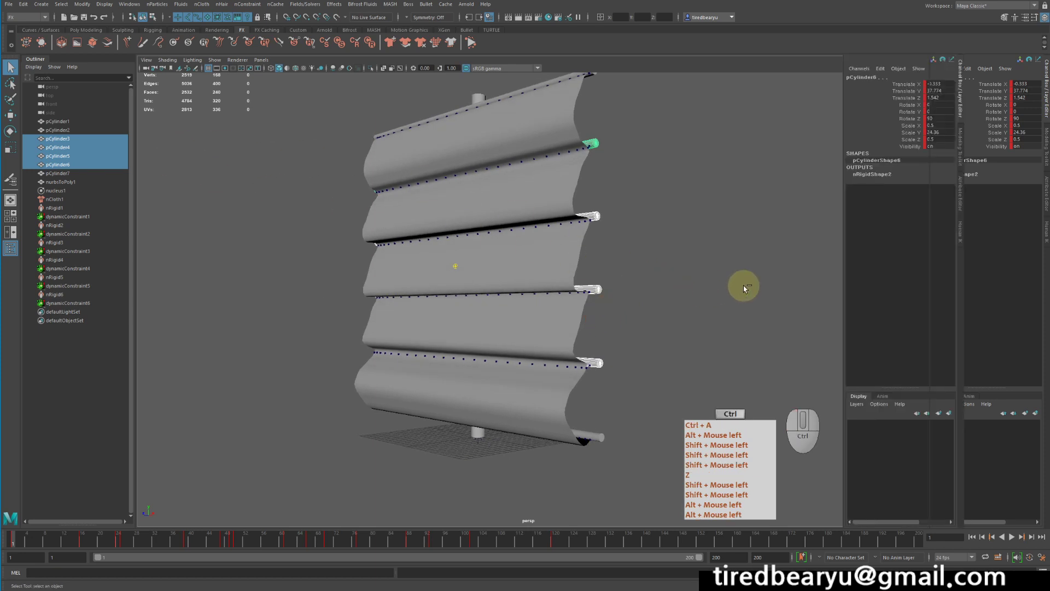
pyautogui.hotkey('ctrl', 'a')
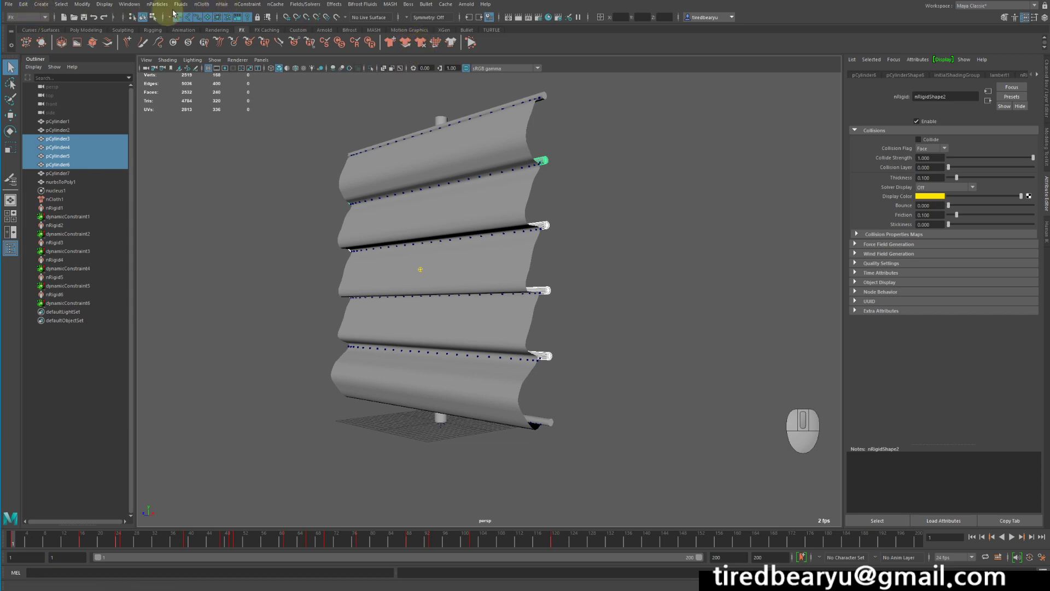
pyautogui.click(202, 4)
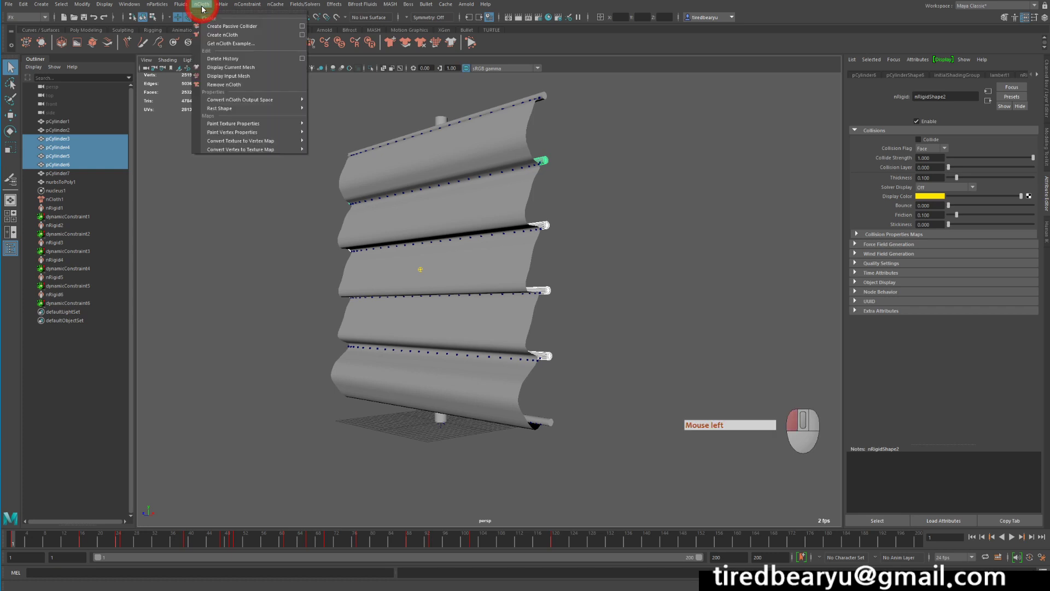
pyautogui.click(241, 85)
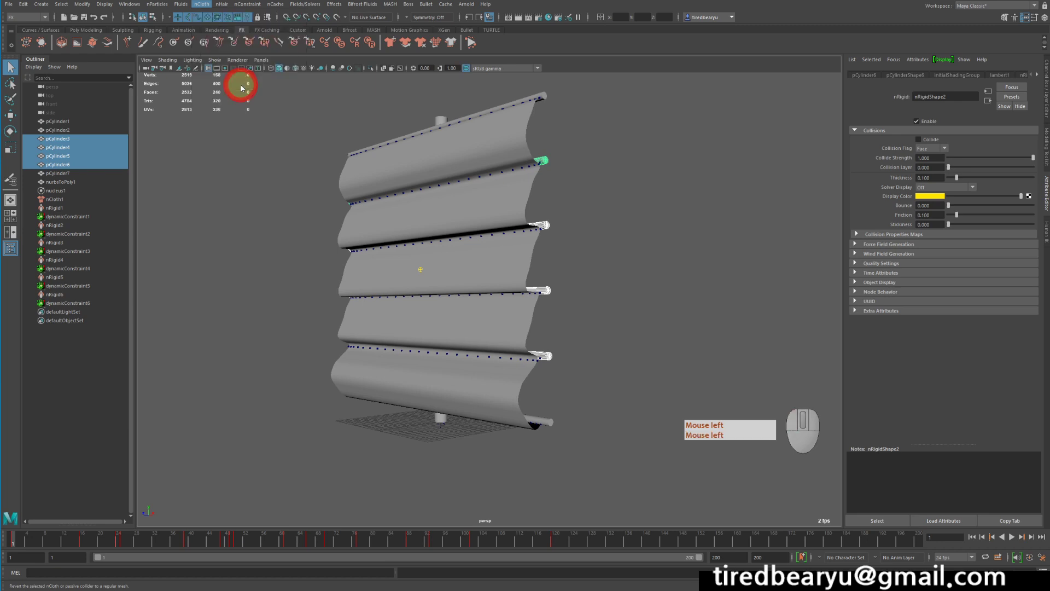
pyautogui.click(618, 169)
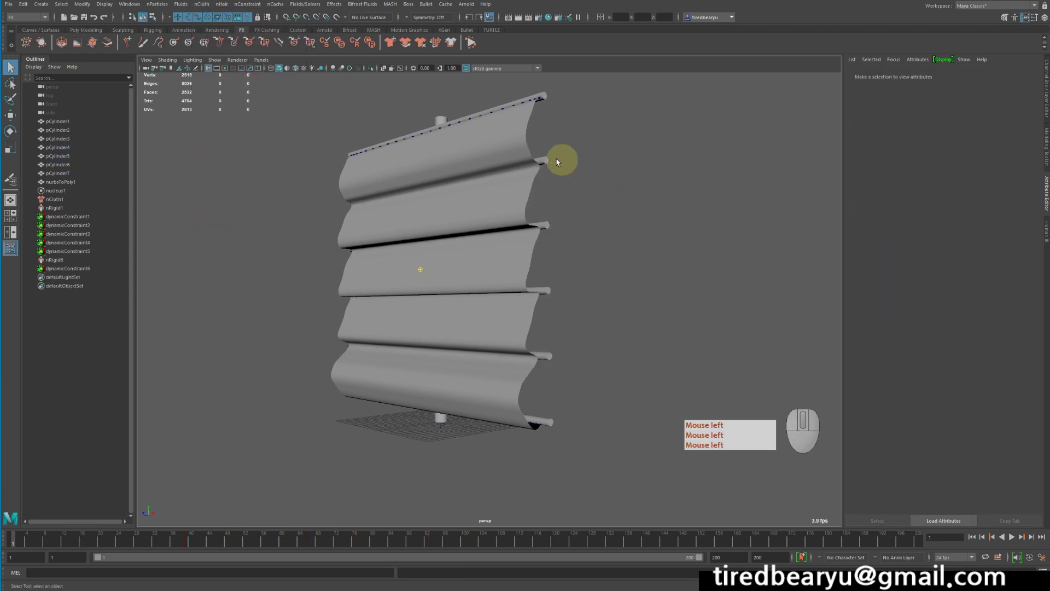
# - Delete the leftover constraints dynamicConstraint2 to dynamicConstraint5, keeping those of the uppermost and lowest rods
pyautogui.click(535, 161)
pyautogui.click(543, 160)
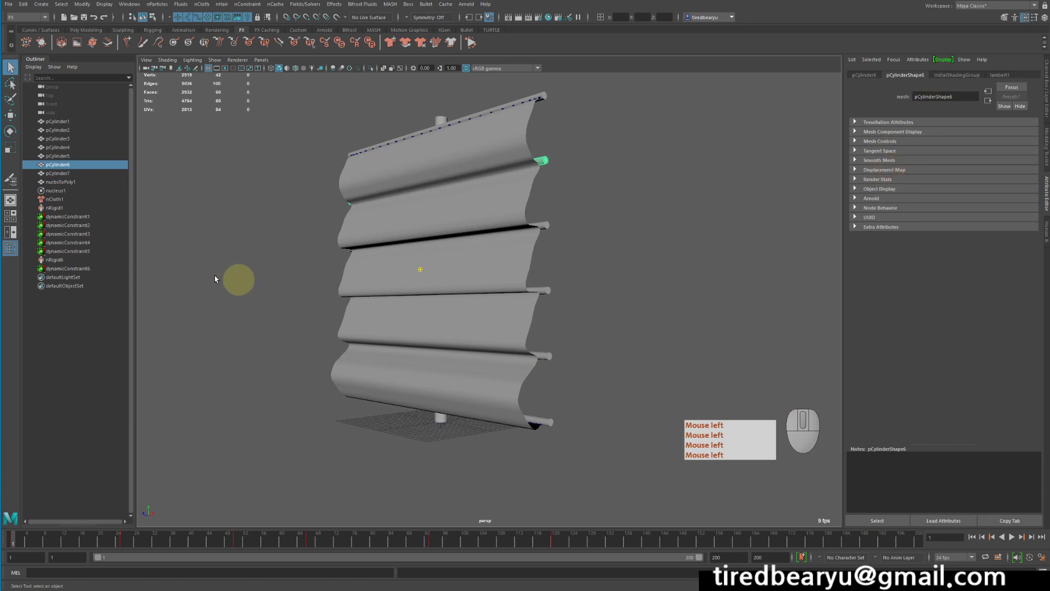
pyautogui.click(86, 218)
pyautogui.moveTo(86, 221); pyautogui.dragTo(88, 252)
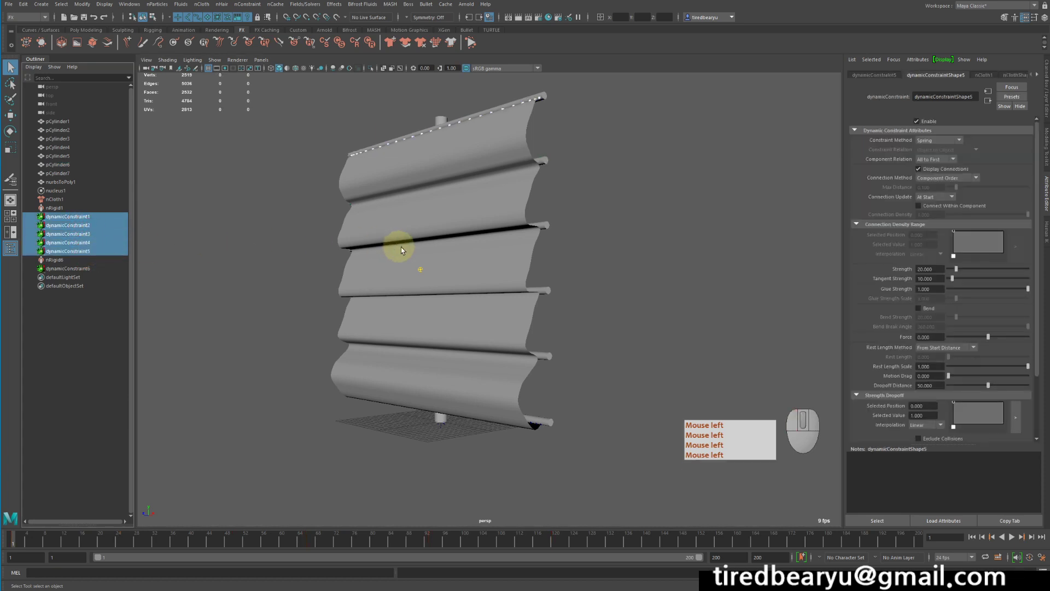
pyautogui.keyDown('alt'); pyautogui.moveTo(401, 247); pyautogui.dragTo(339, 227); pyautogui.keyUp('alt')
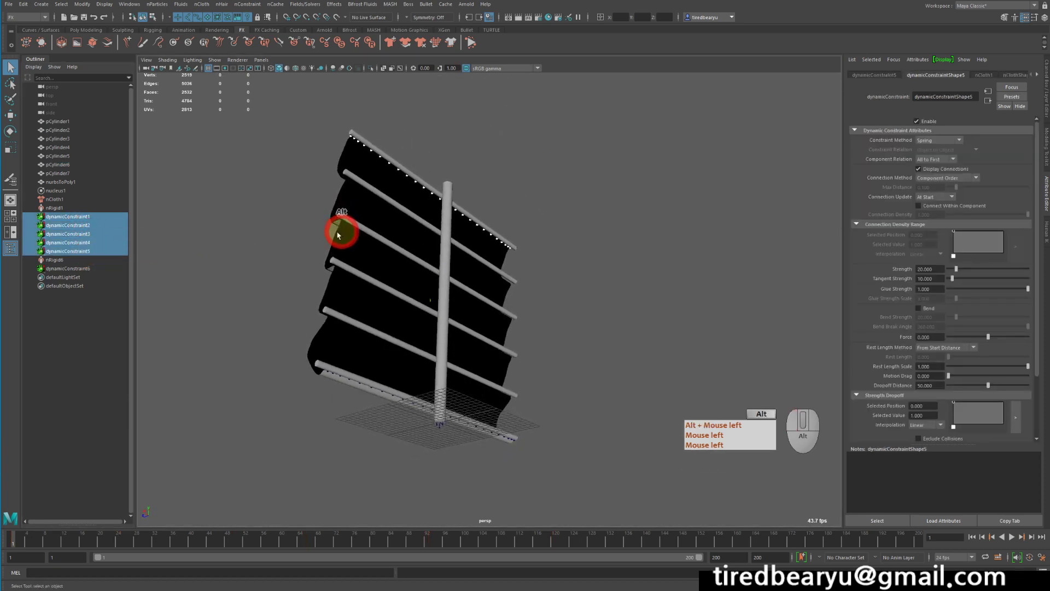
pyautogui.click(80, 269)
pyautogui.moveTo(83, 251); pyautogui.dragTo(82, 225)
pyautogui.keyDown('alt'); pyautogui.moveTo(363, 222); pyautogui.dragTo(411, 245); pyautogui.keyUp('alt')
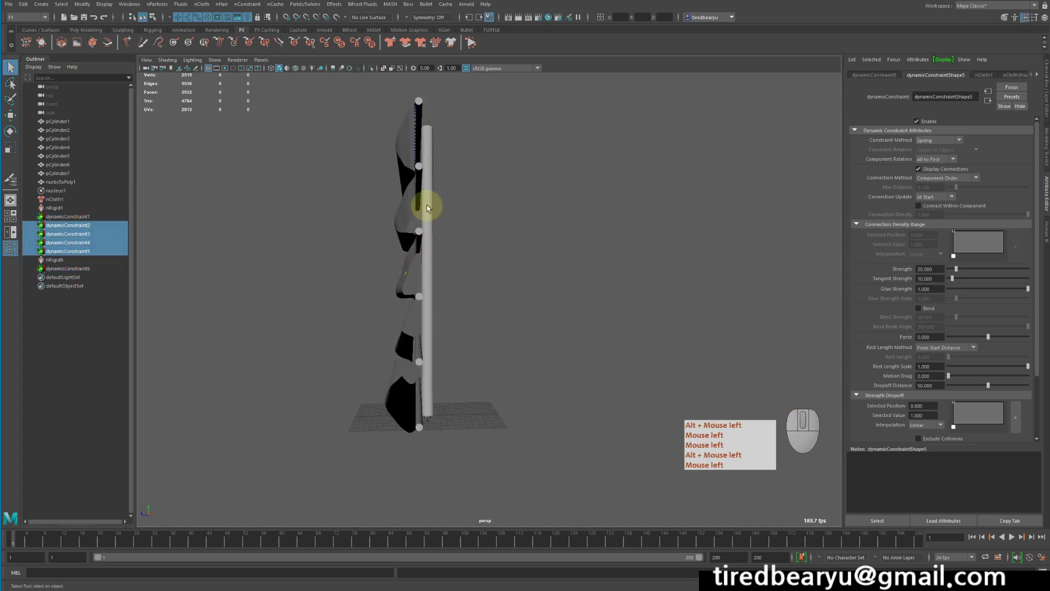
pyautogui.keyDown('alt'); pyautogui.moveTo(427, 206); pyautogui.dragTo(448, 248); pyautogui.keyUp('alt')
pyautogui.press('Delete')
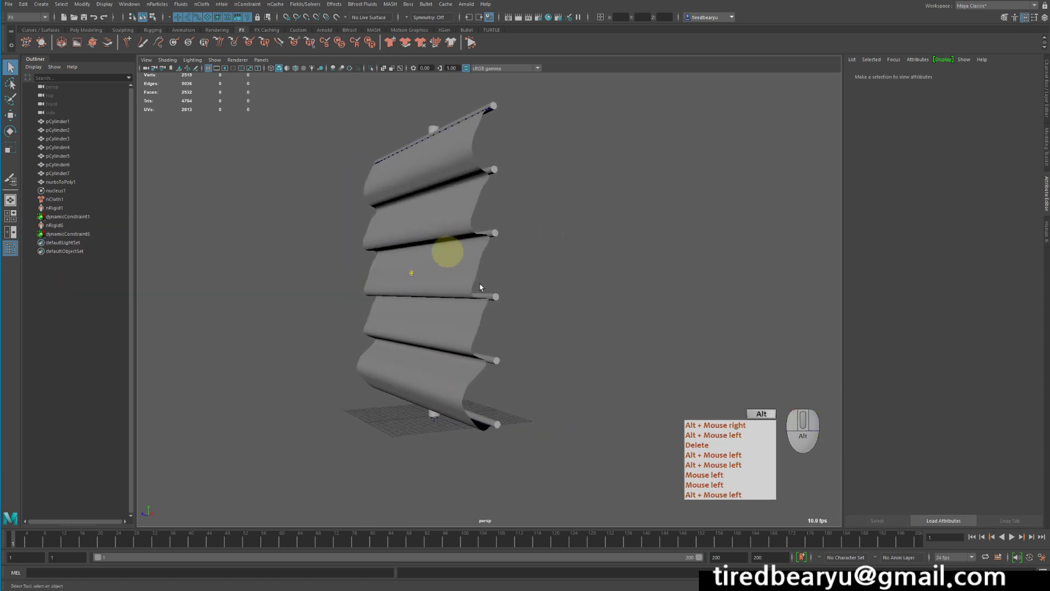
# - Replay the simulation from frame 1 to check how the sail moves when held only by its upper and lower rods
pyautogui.click(972, 538)
pyautogui.click(1012, 536)
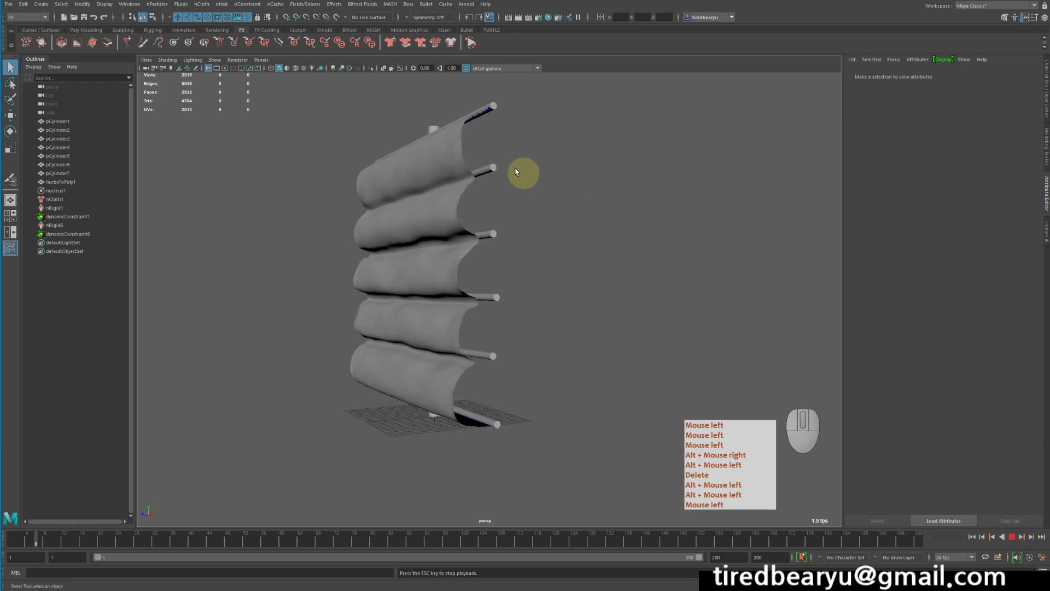
pyautogui.keyDown('alt'); pyautogui.moveTo(457, 387); pyautogui.dragTo(474, 392); pyautogui.keyUp('alt')
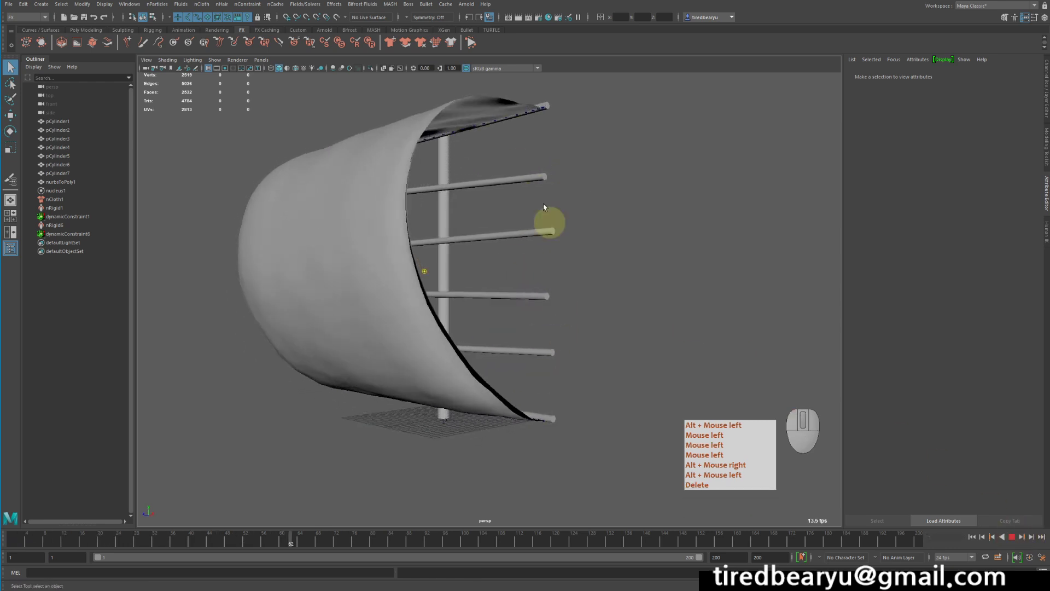
pyautogui.click(1012, 536)
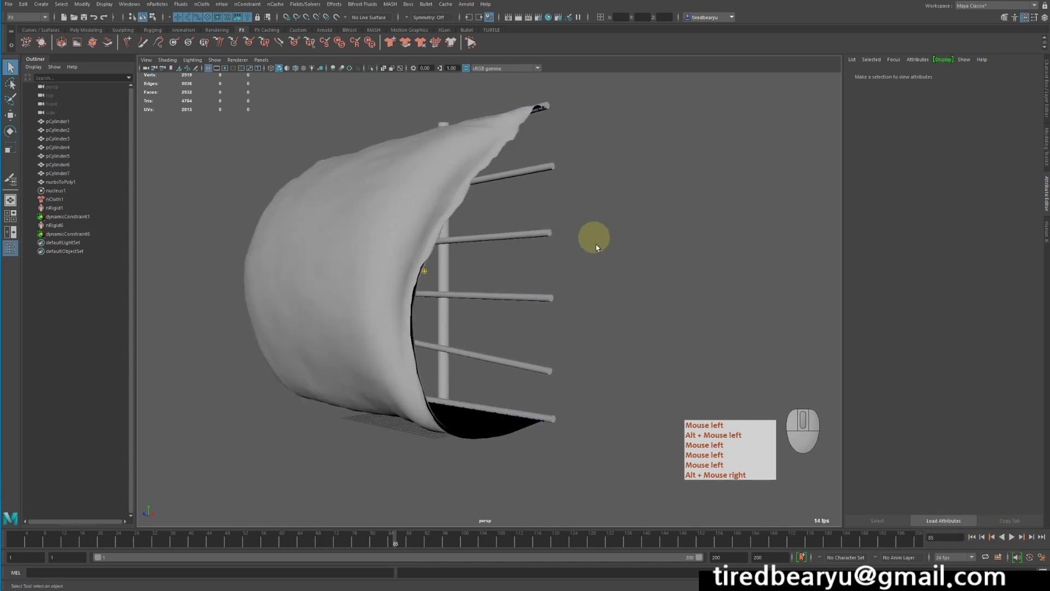
# - Select the four middle rods, pCylinder3 to pCylinder6, and rewind the timeline to frame 1
pyautogui.moveTo(558, 379); pyautogui.dragTo(541, 164)
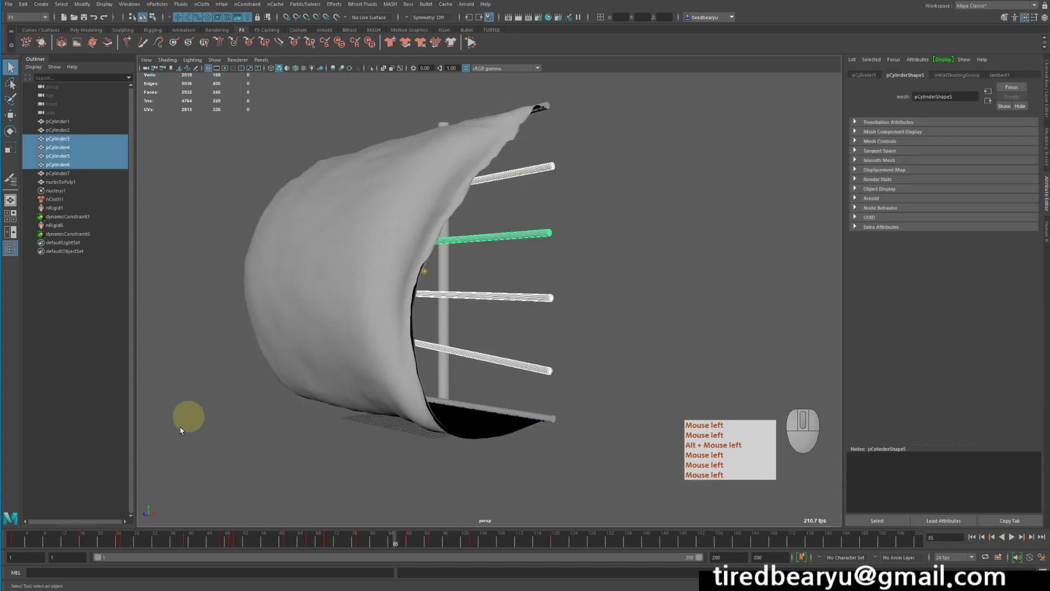
pyautogui.doubleClick(9, 541)
pyautogui.moveTo(9, 542); pyautogui.dragTo(45, 404, button='right')
pyautogui.keyDown('alt'); pyautogui.moveTo(523, 352); pyautogui.dragTo(520, 351); pyautogui.keyUp('alt')
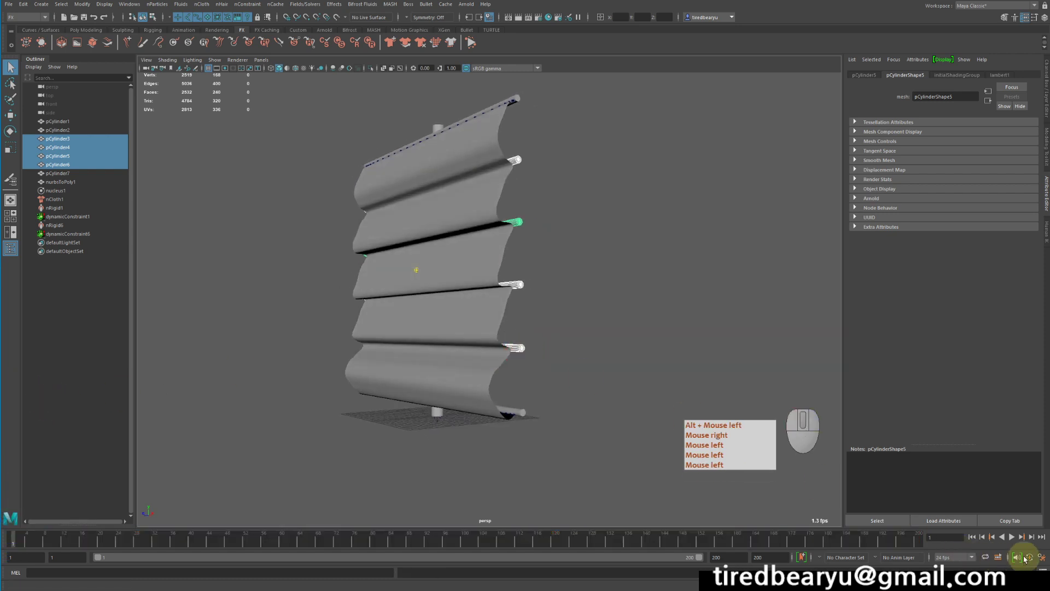
pyautogui.click(972, 537)
pyautogui.click(972, 536)
pyautogui.click(972, 537)
# - Play the simulation twice from frame 1 to compare the sail's movement with the four selected rods, then rewind
pyautogui.click(1012, 537)
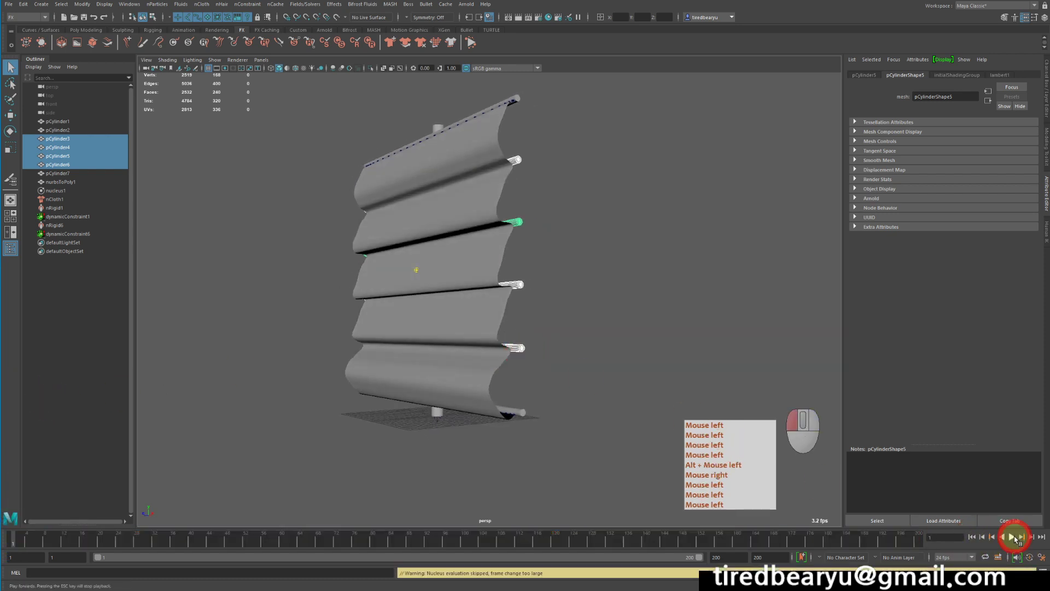
pyautogui.click(1014, 539)
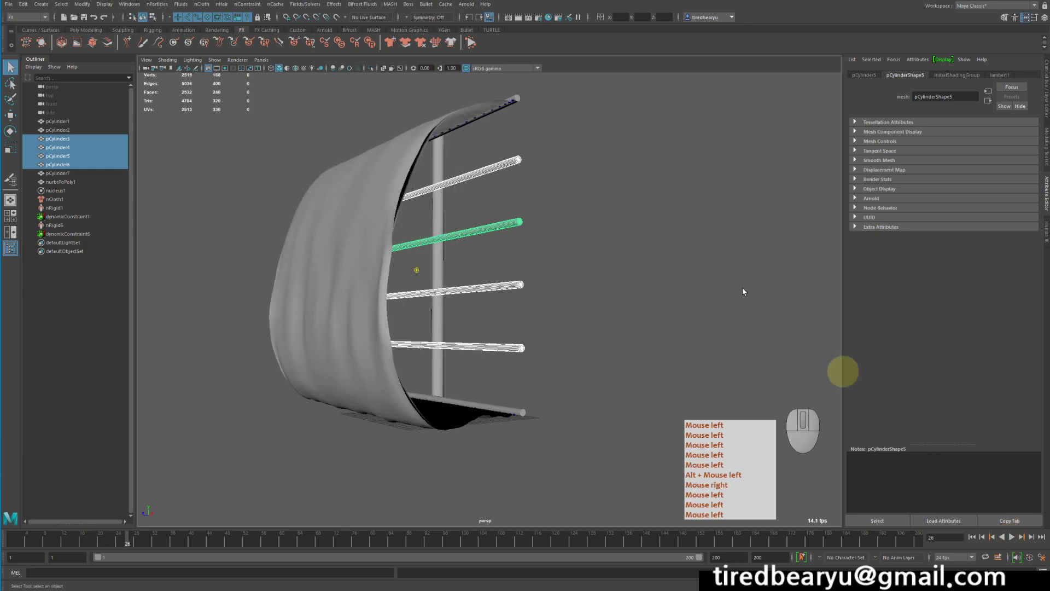
pyautogui.keyDown('alt'); pyautogui.click(504, 146); pyautogui.keyUp('alt')
pyautogui.moveTo(505, 146); pyautogui.dragTo(550, 376)
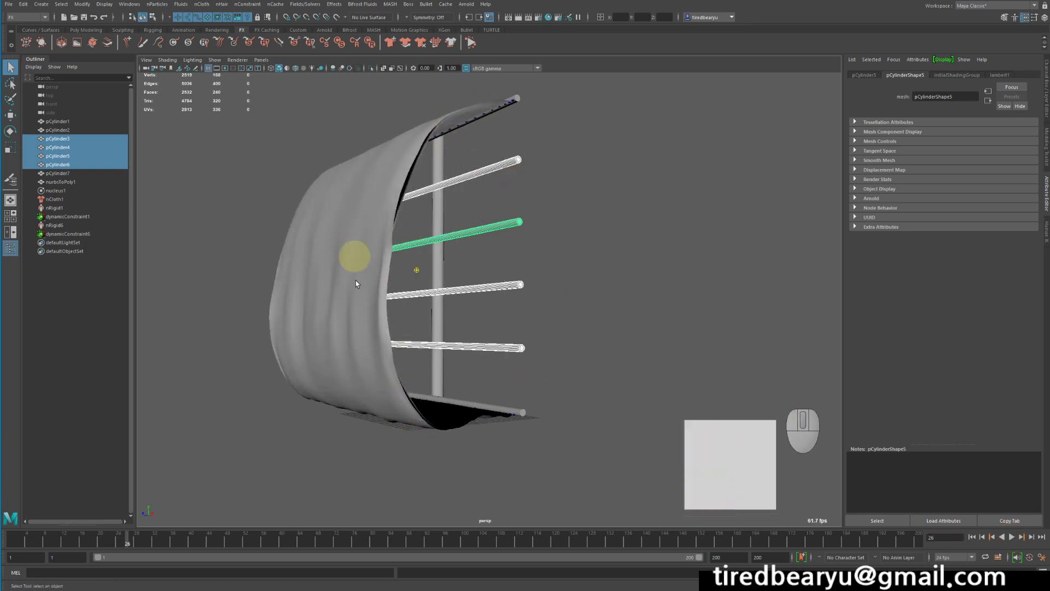
pyautogui.click(972, 536)
pyautogui.click(1012, 536)
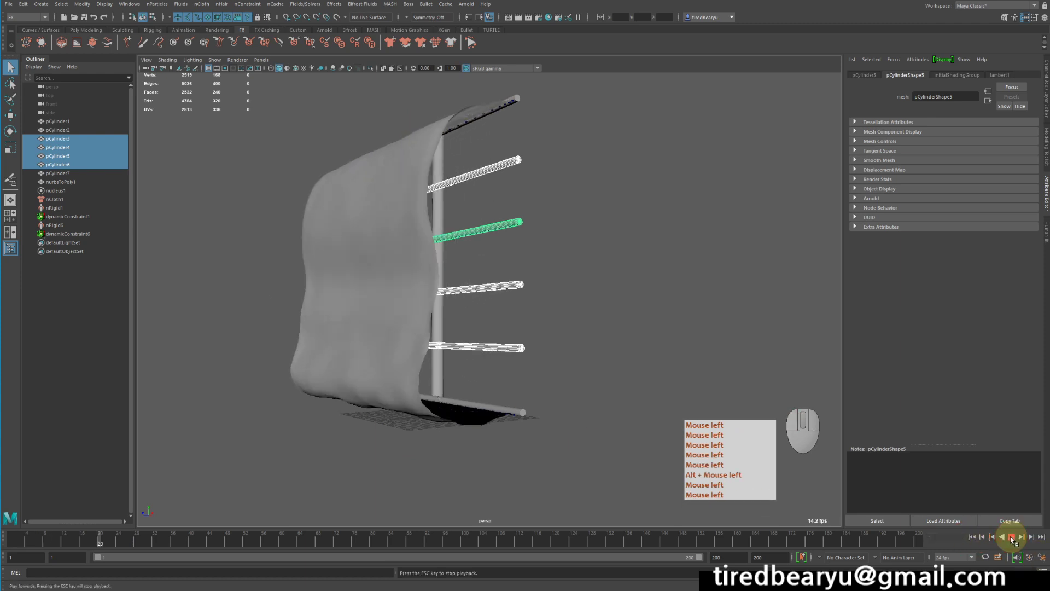
pyautogui.click(972, 537)
# - Convert the four selected middle rods into nCloth objects
pyautogui.moveTo(675, 296)
pyautogui.keyDown('alt'); pyautogui.mouseDown()
pyautogui.moveTo(619, 271)
pyautogui.moveTo(658, 287)
pyautogui.mouseUp(); pyautogui.keyUp('alt')
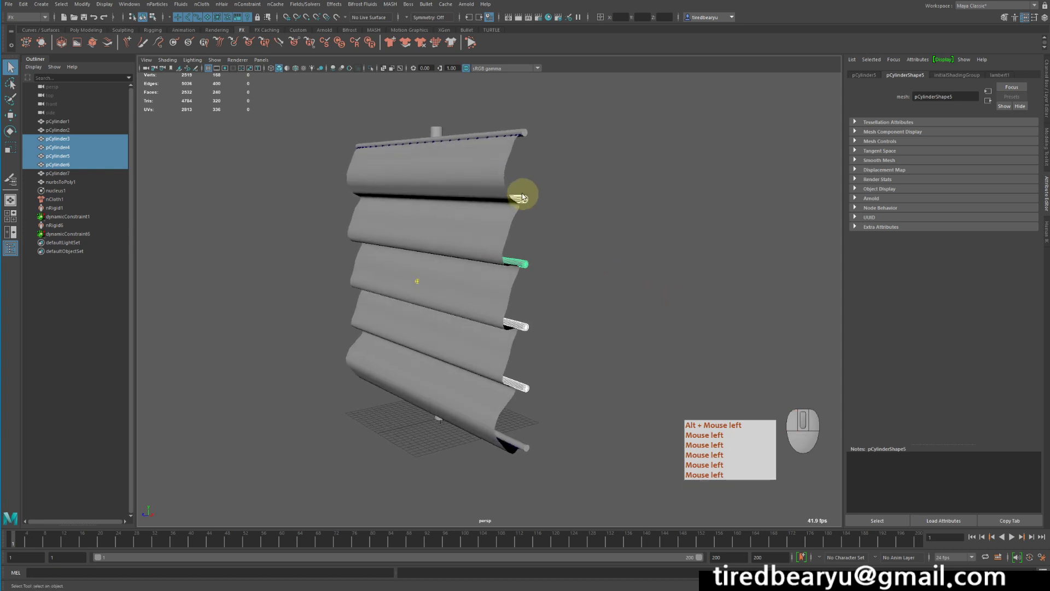
pyautogui.keyDown('alt'); pyautogui.moveTo(547, 364); pyautogui.dragTo(528, 327); pyautogui.keyUp('alt')
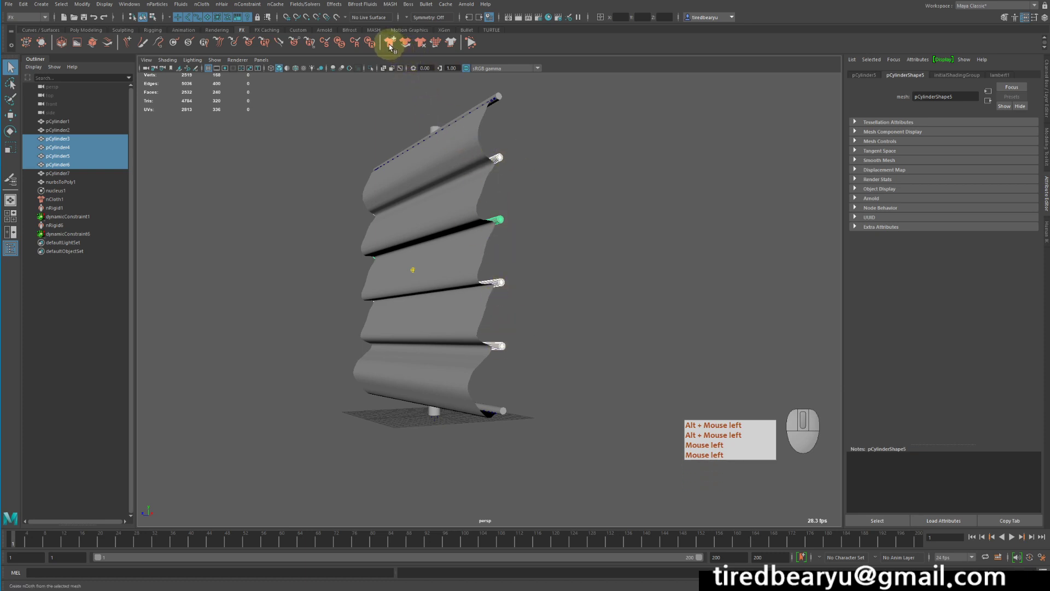
pyautogui.click(201, 5)
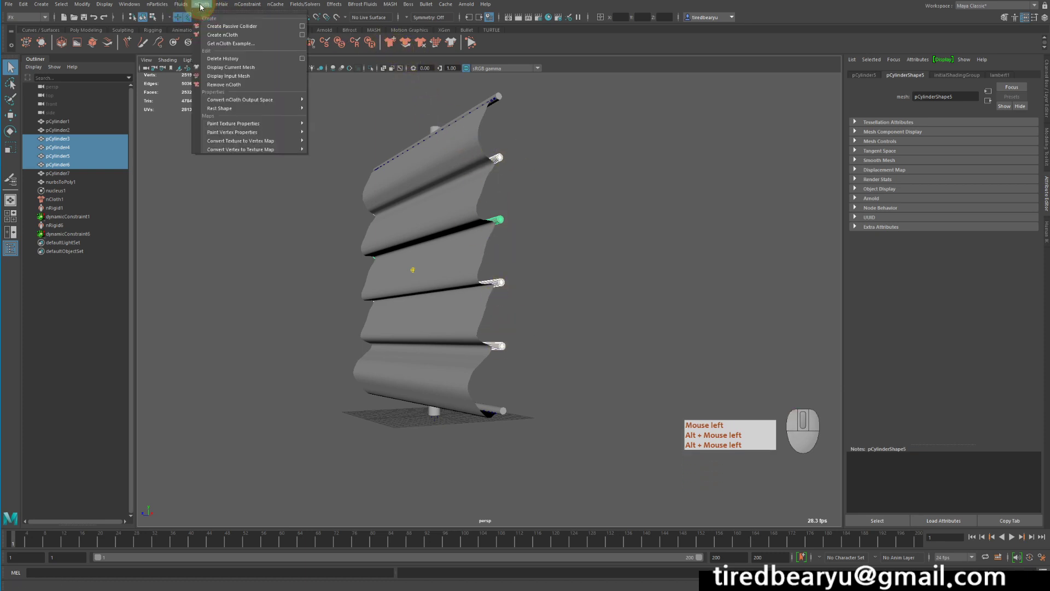
pyautogui.click(218, 35)
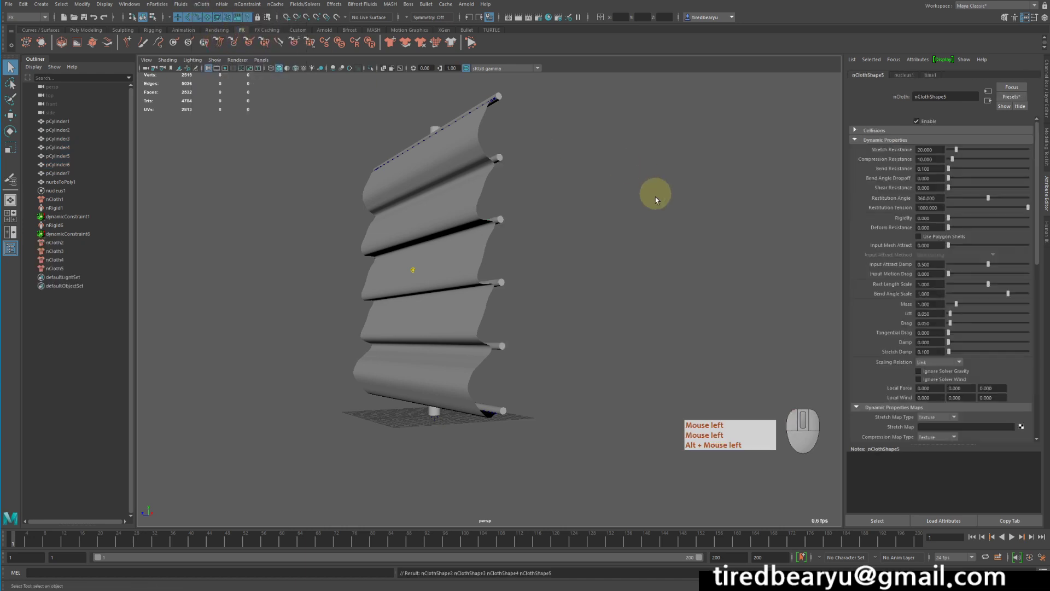
# - Play the simulation from frame 1 in a side view to check how the nCloth rods behave against the sail, then rewind
pyautogui.keyDown('alt'); pyautogui.moveTo(655, 200); pyautogui.dragTo(629, 201); pyautogui.keyUp('alt')
pyautogui.keyDown('alt'); pyautogui.moveTo(586, 386); pyautogui.dragTo(547, 365); pyautogui.keyUp('alt')
pyautogui.click(973, 538)
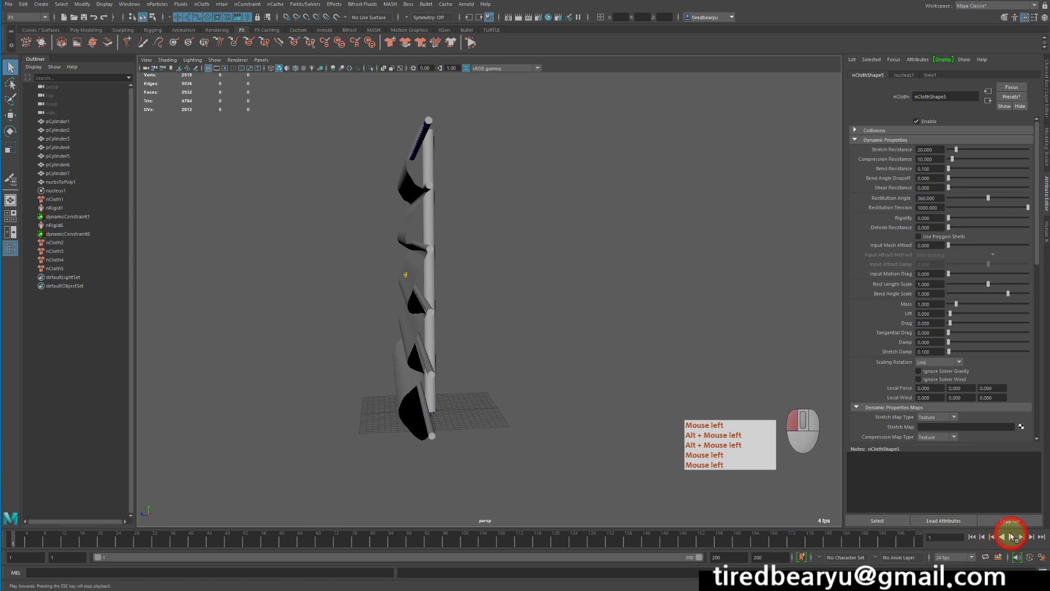
pyautogui.click(1012, 537)
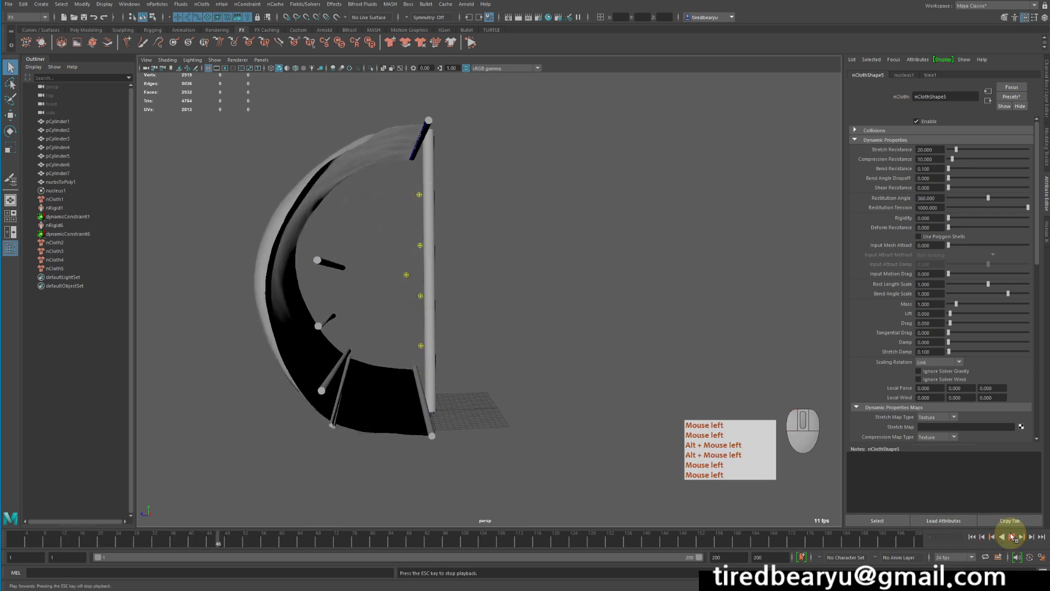
pyautogui.click(1012, 537)
pyautogui.keyDown('alt'); pyautogui.moveTo(469, 394); pyautogui.dragTo(354, 357); pyautogui.keyUp('alt')
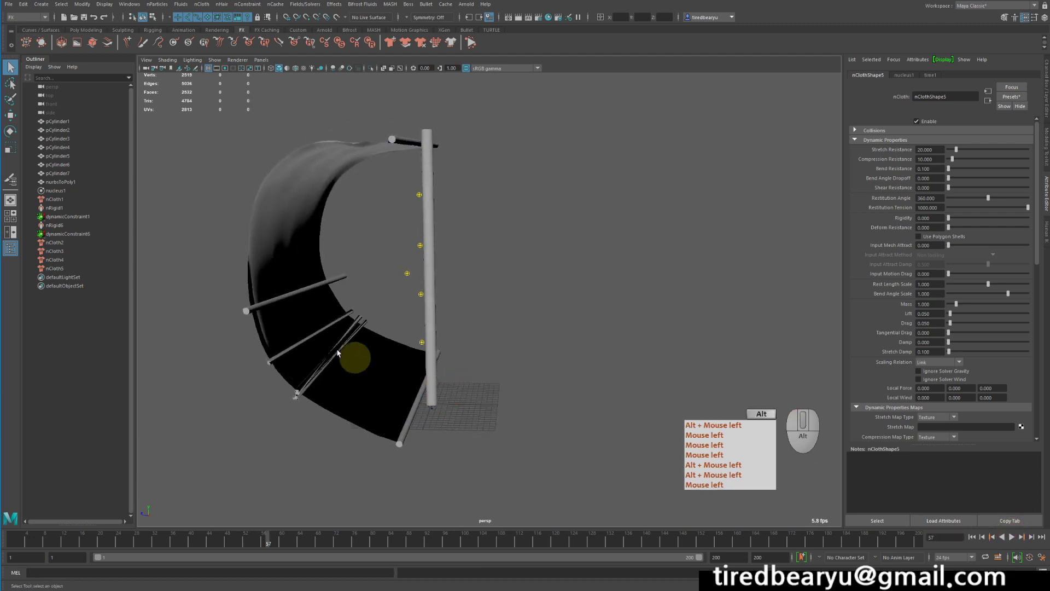
pyautogui.click(972, 537)
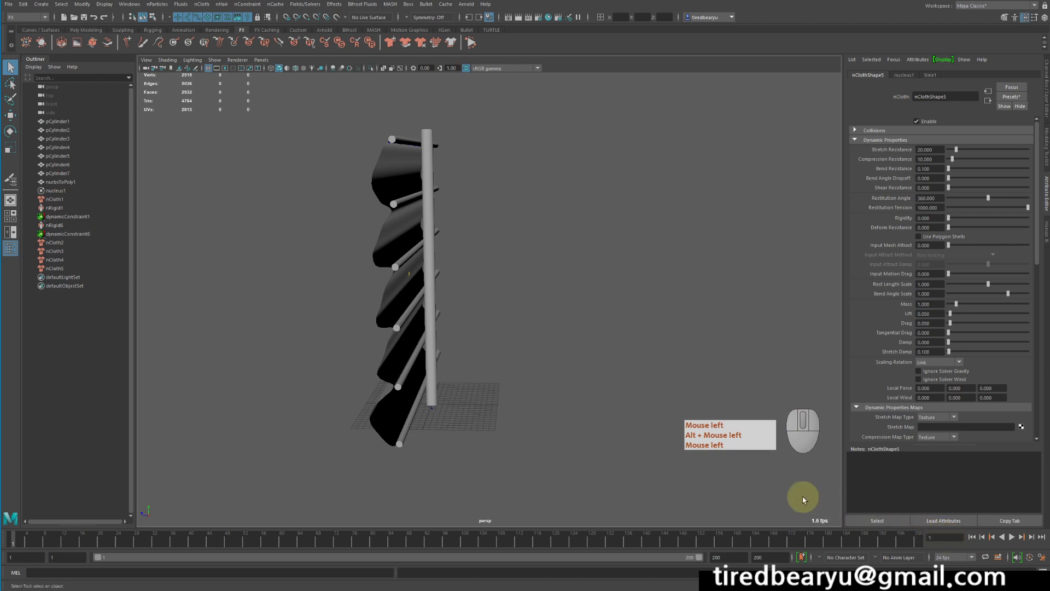
# - Select the four middle rods with pCylinder3 last and raise the Rigidity of its nClothShape3 to 10
pyautogui.click(81, 242)
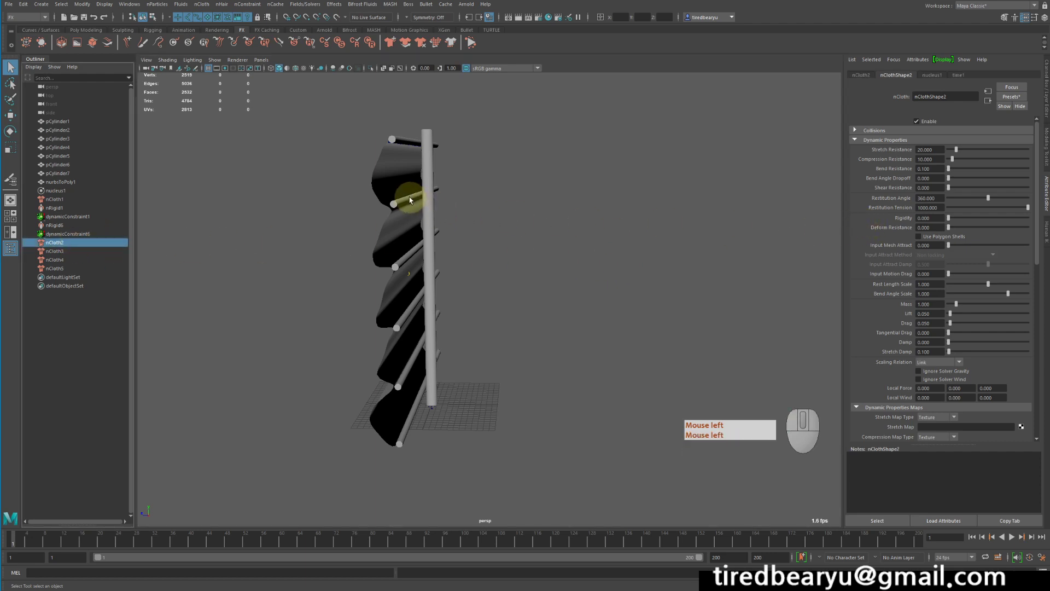
pyautogui.click(410, 200)
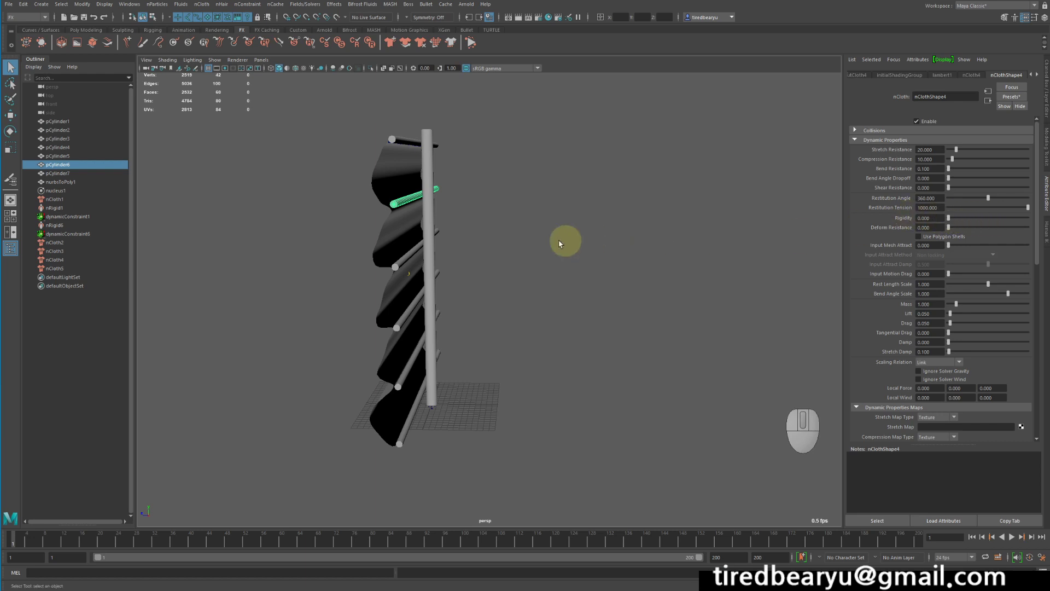
pyautogui.keyDown('shift'); pyautogui.click(398, 266); pyautogui.keyUp('shift')
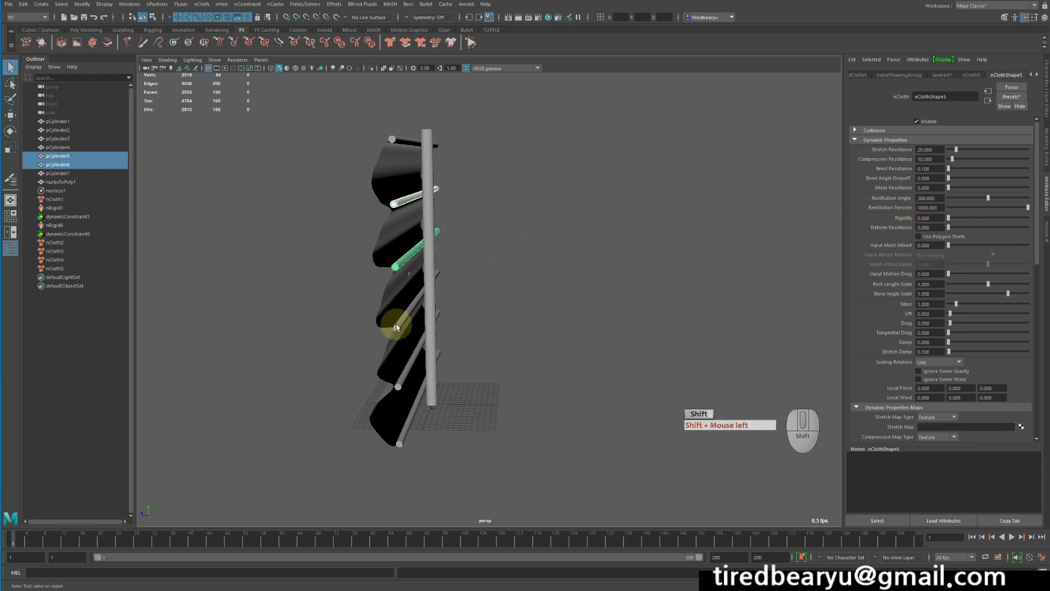
pyautogui.keyDown('shift'); pyautogui.click(397, 327); pyautogui.keyUp('shift')
pyautogui.keyDown('shift'); pyautogui.click(397, 383); pyautogui.keyUp('shift')
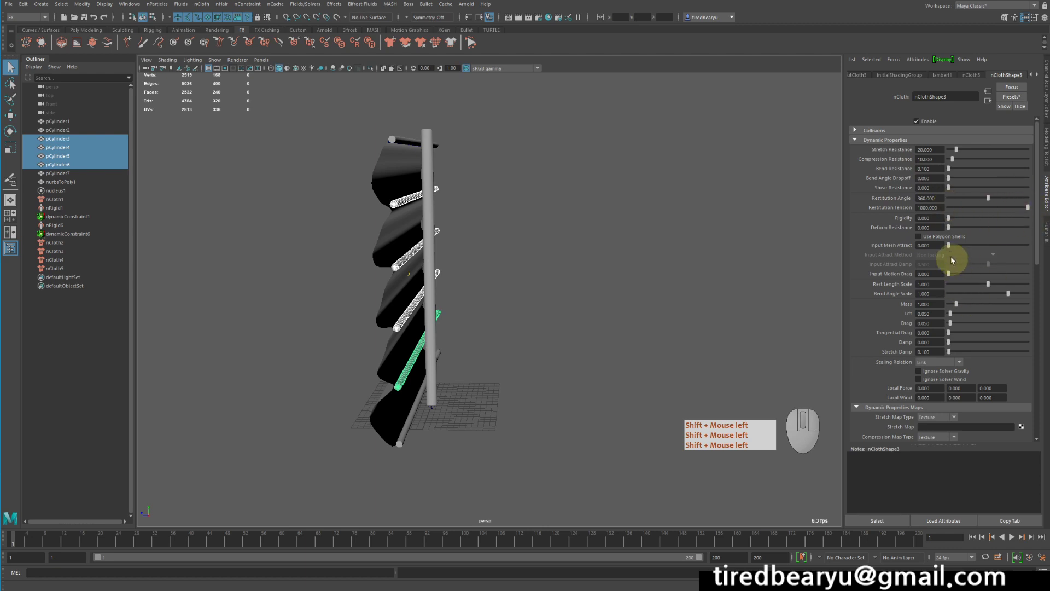
pyautogui.moveTo(951, 221); pyautogui.dragTo(1028, 218)
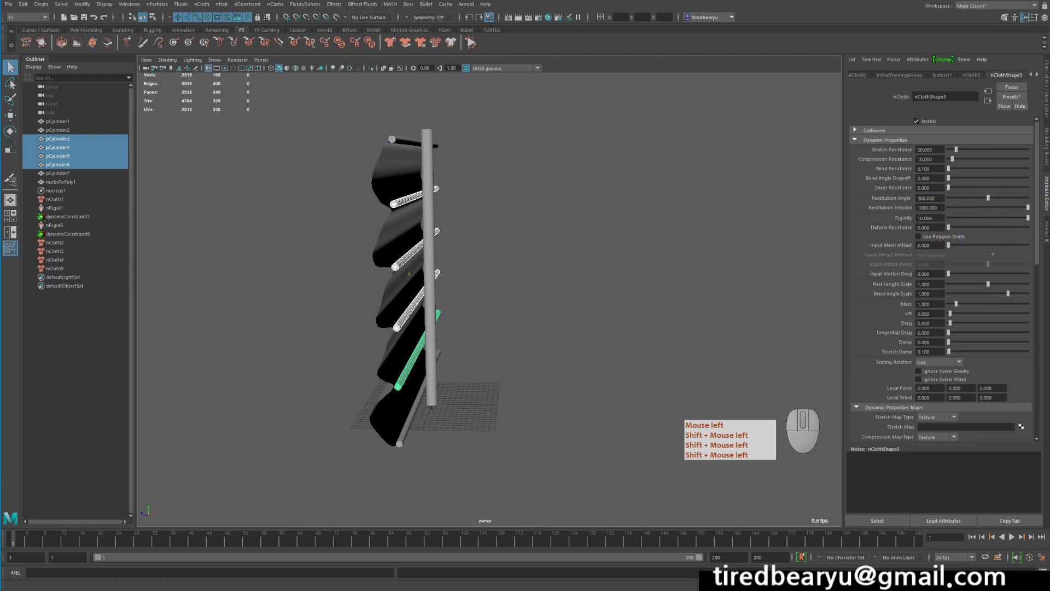
# - Look through the attribute nodes of the selected rods for the nCloth shapes of the other rods
pyautogui.click(1035, 78)
pyautogui.click(1035, 77)
pyautogui.click(1035, 77)
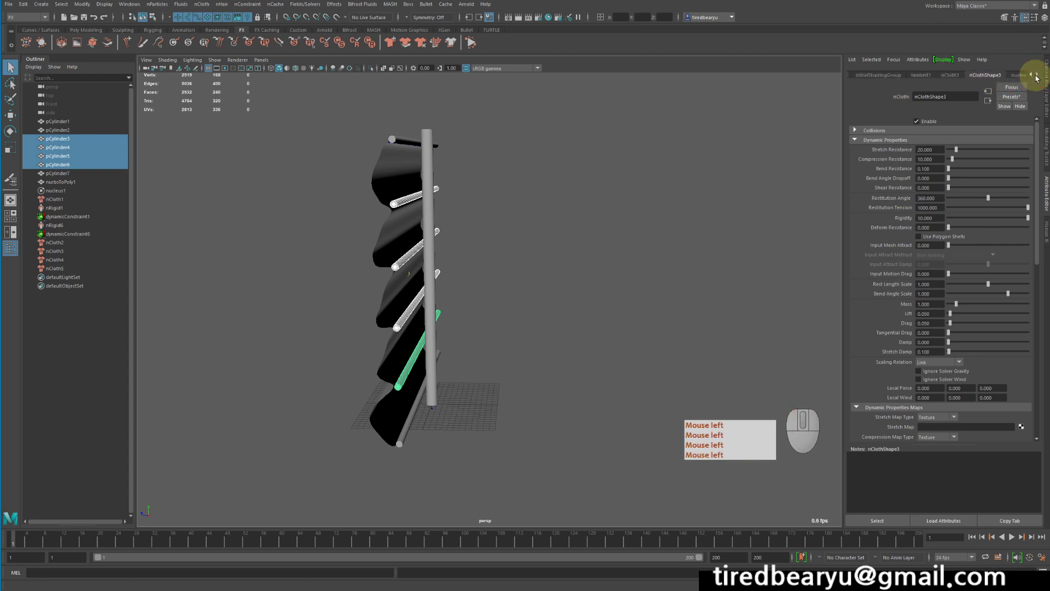
pyautogui.click(1035, 77)
pyautogui.click(1036, 78)
pyautogui.click(1035, 77)
pyautogui.click(1036, 78)
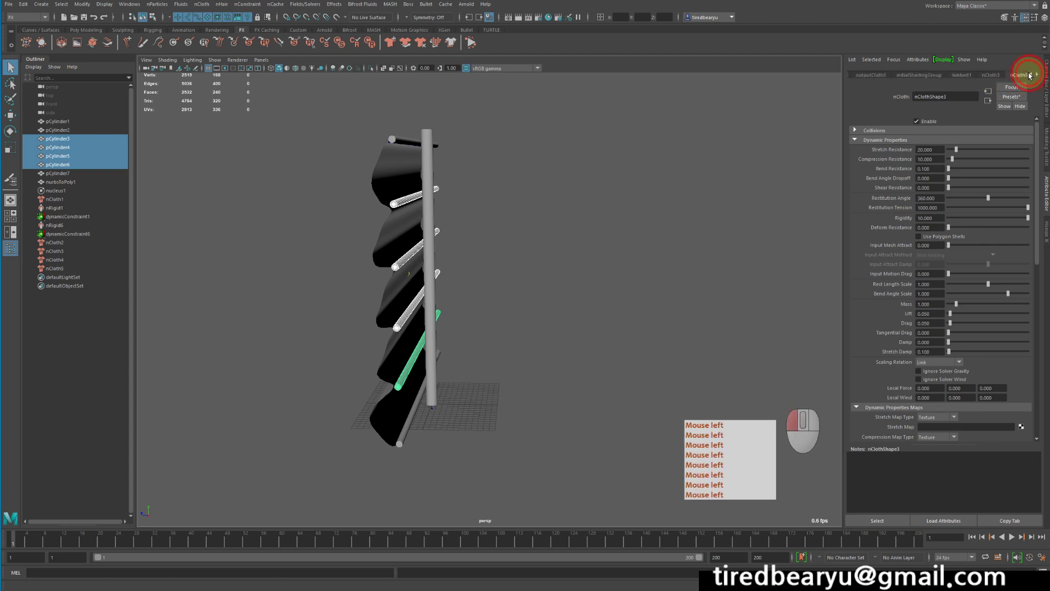
pyautogui.click(1035, 78)
pyautogui.click(878, 75)
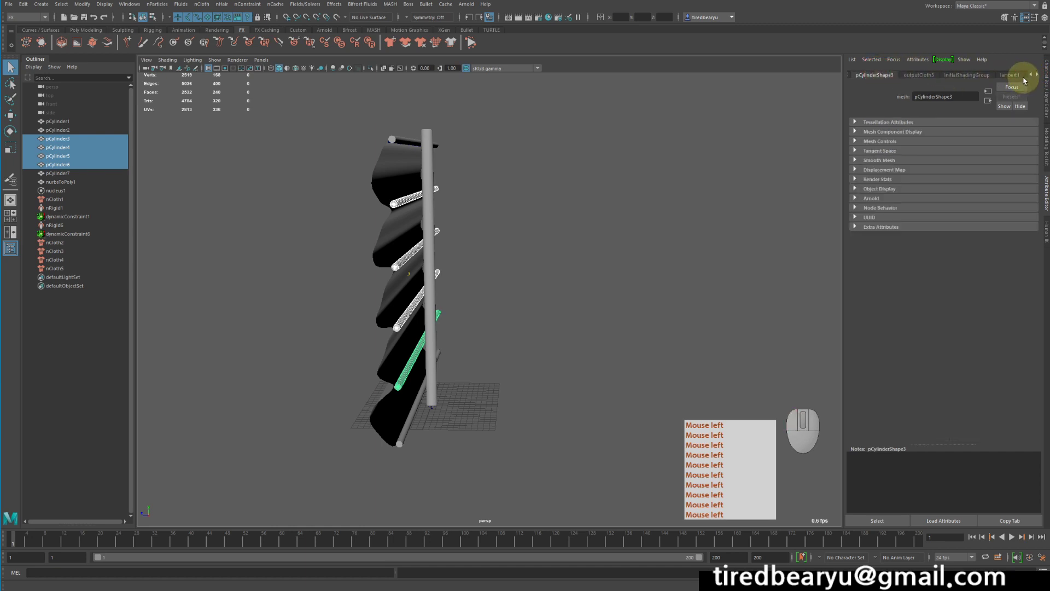
pyautogui.click(957, 78)
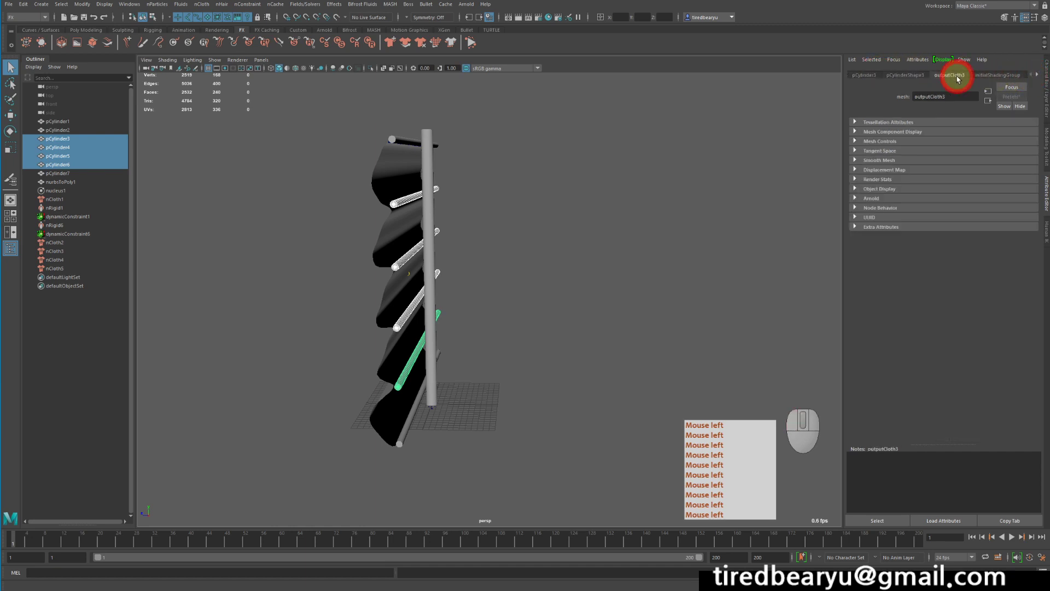
pyautogui.click(996, 75)
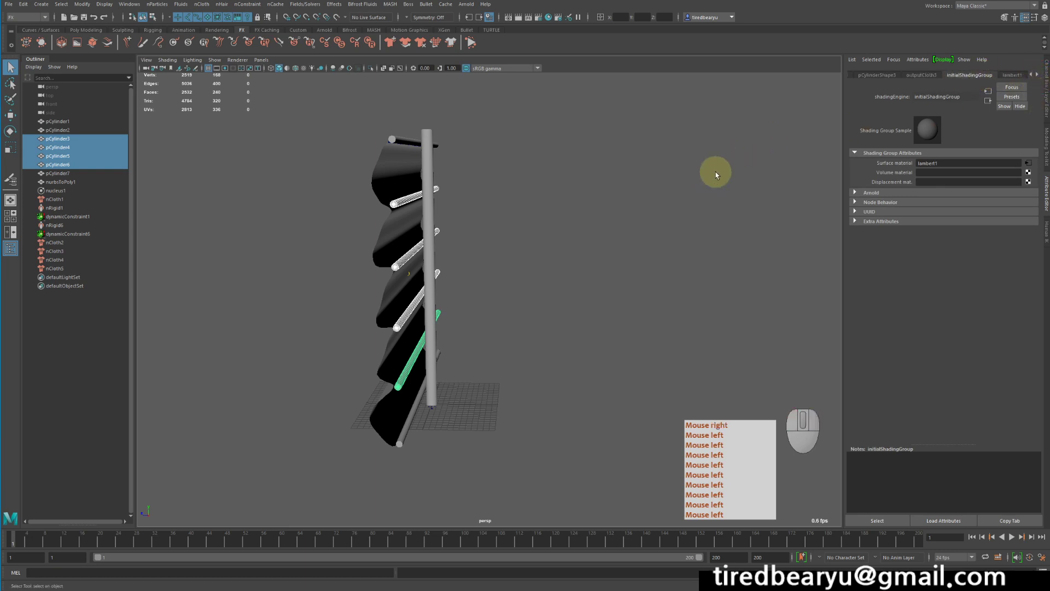
# - Show the Channel Box for the four rods, make pCylinder6 the last selected, and expand its nClothShape4 attributes
pyautogui.rightClick(696, 176)
pyautogui.keyDown('alt'); pyautogui.moveTo(696, 176); pyautogui.dragTo(697, 175); pyautogui.keyUp('alt')
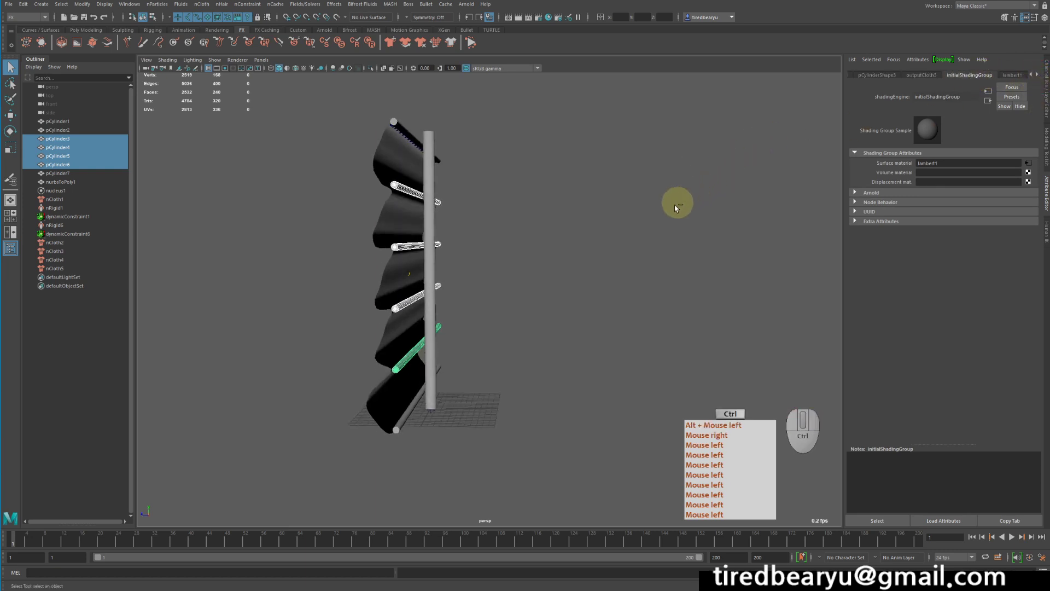
pyautogui.hotkey('ctrl', 'a')
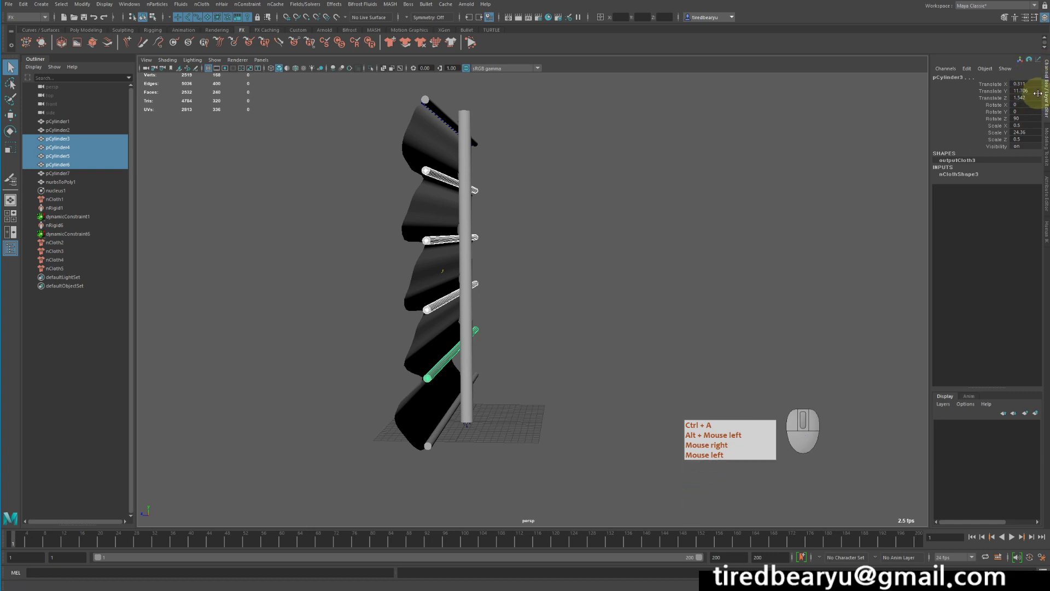
pyautogui.keyDown('ctrl'); pyautogui.click(79, 162); pyautogui.keyUp('ctrl')
pyautogui.keyDown('ctrl'); pyautogui.click(78, 163); pyautogui.keyUp('ctrl')
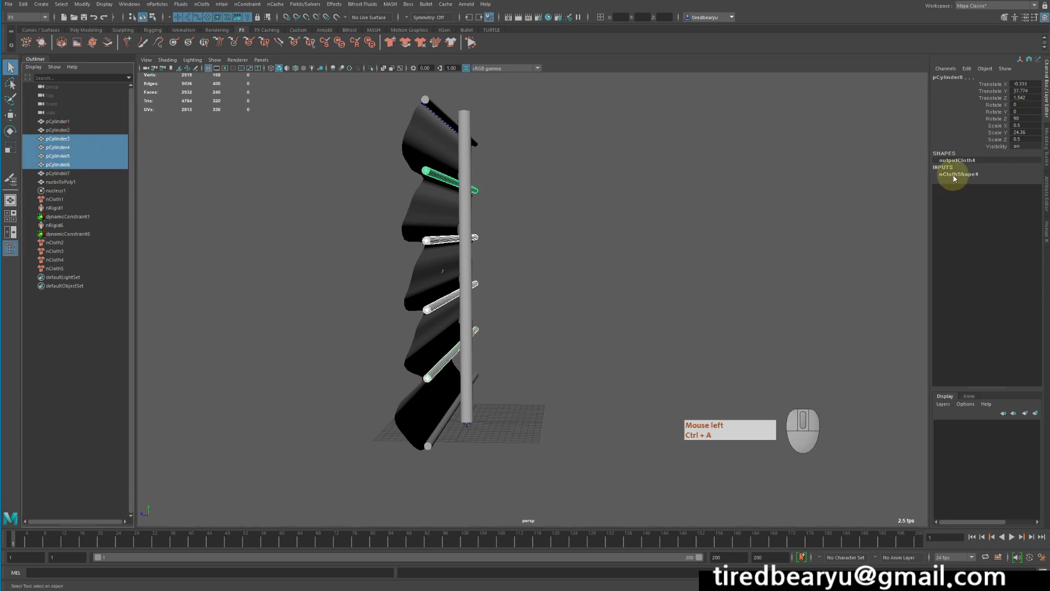
pyautogui.click(958, 175)
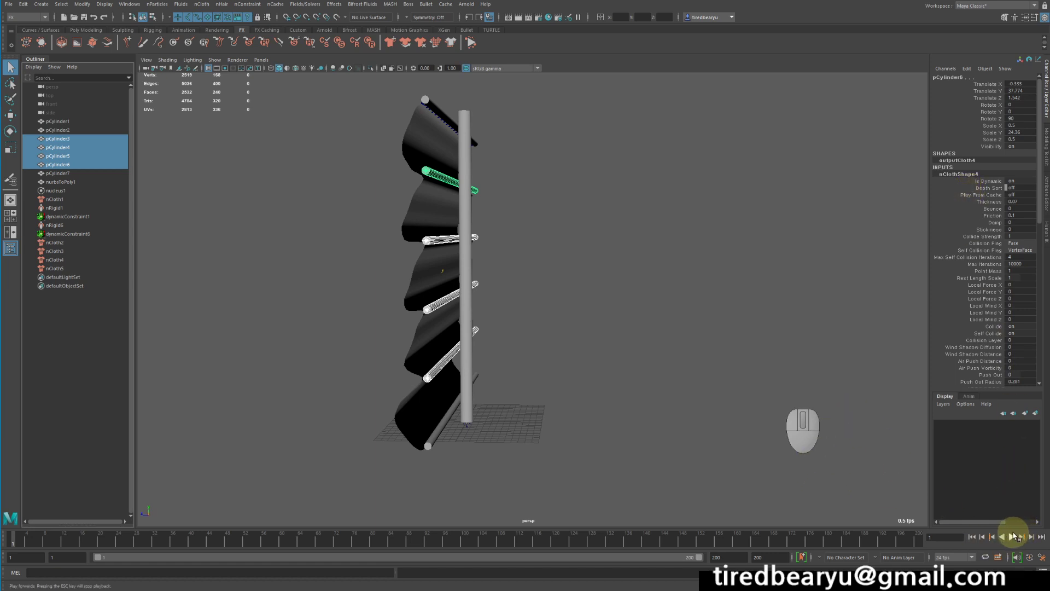
# - Play the simulation from frame 1 to compare how the selected rods move and bend, then rewind
pyautogui.click(1013, 537)
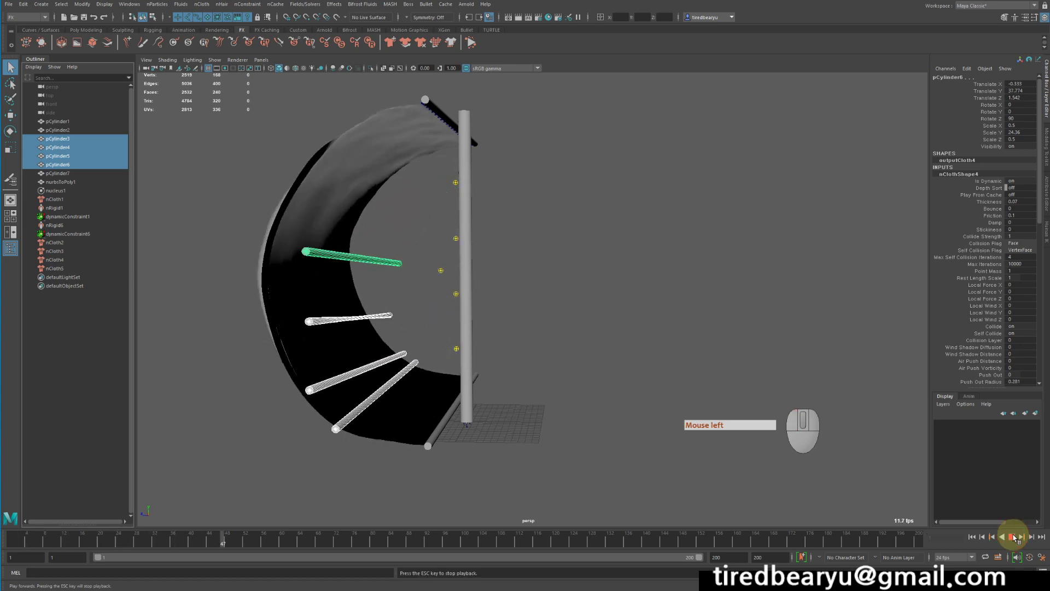
pyautogui.click(1013, 537)
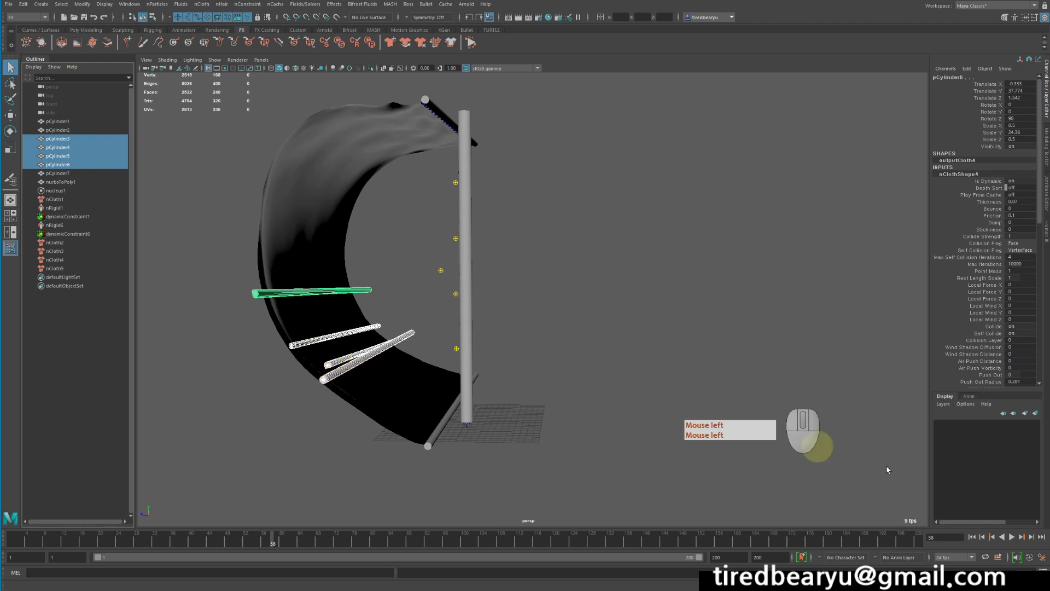
pyautogui.click(1013, 536)
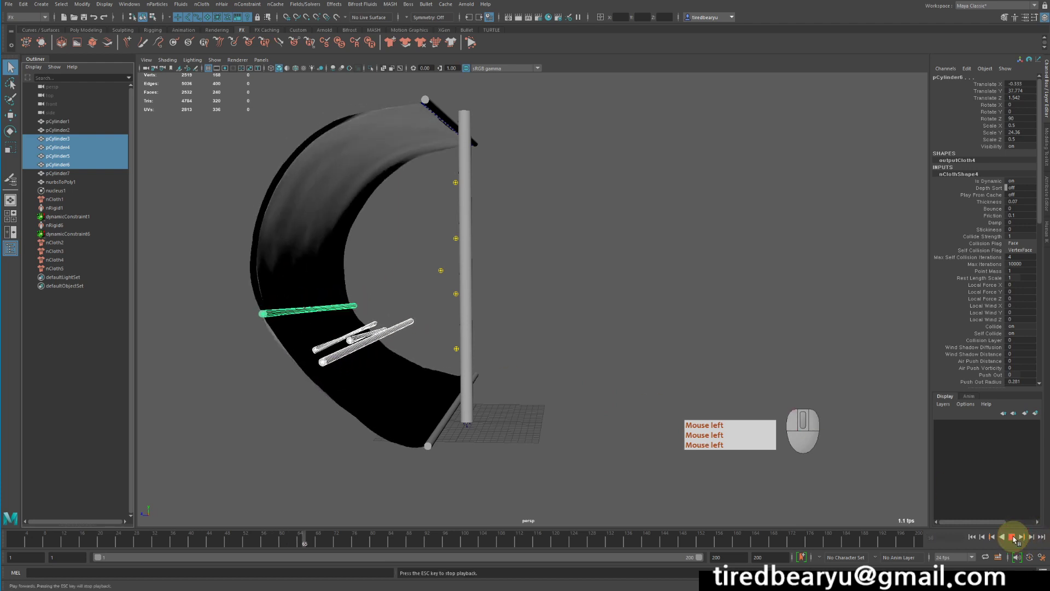
pyautogui.click(1013, 536)
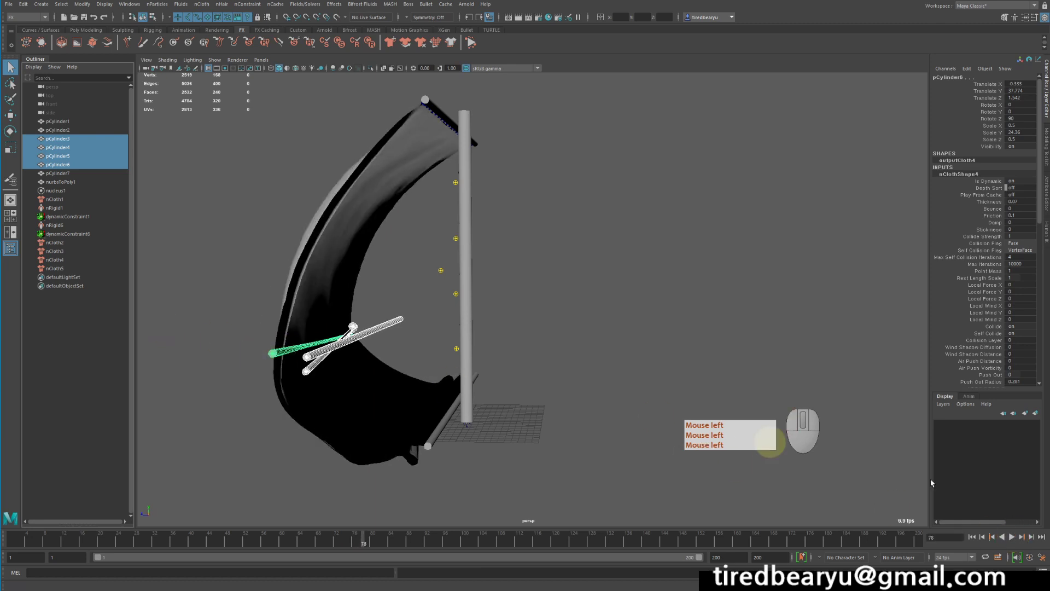
pyautogui.click(975, 538)
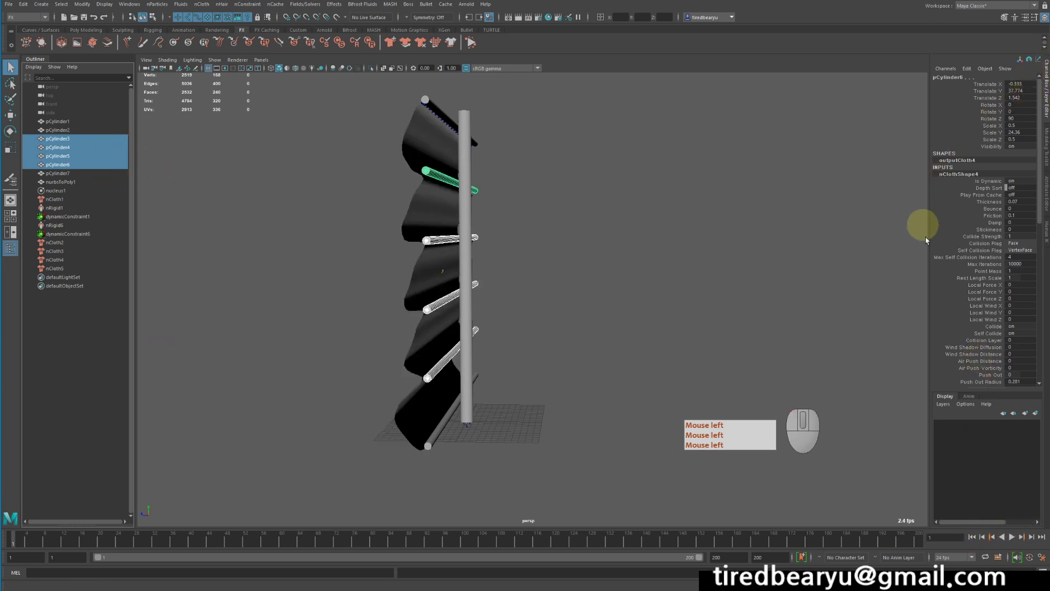
# - Set the Rigidity in the nClothShape4 attributes to 10 for all four selected rods together
pyautogui.scroll(-3, 1011, 358)
pyautogui.scroll(-3, 1015, 348)
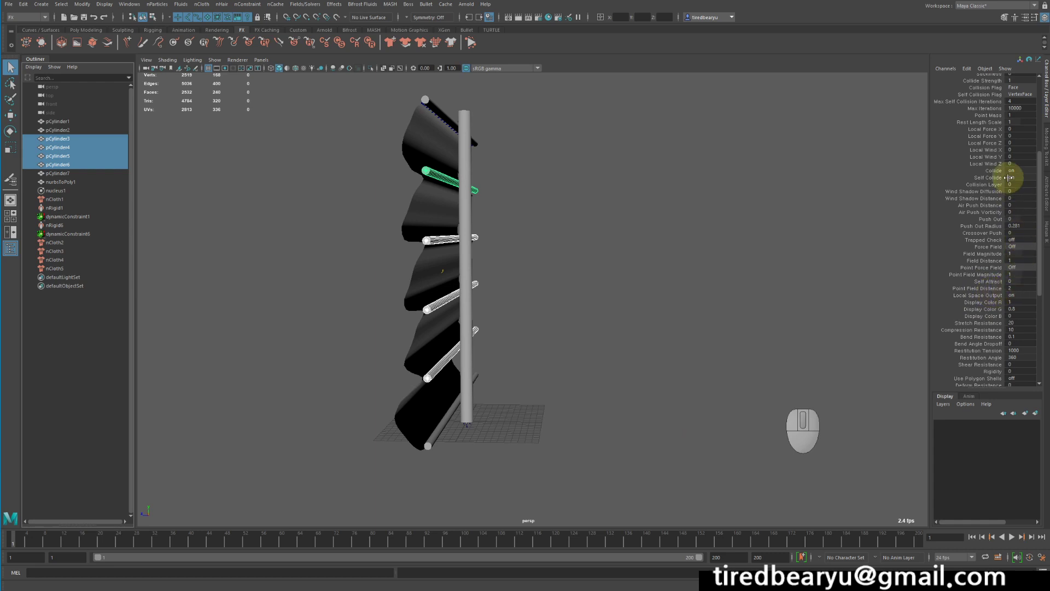
pyautogui.scroll(3, 1022, 181)
pyautogui.scroll(-5, 1025, 206)
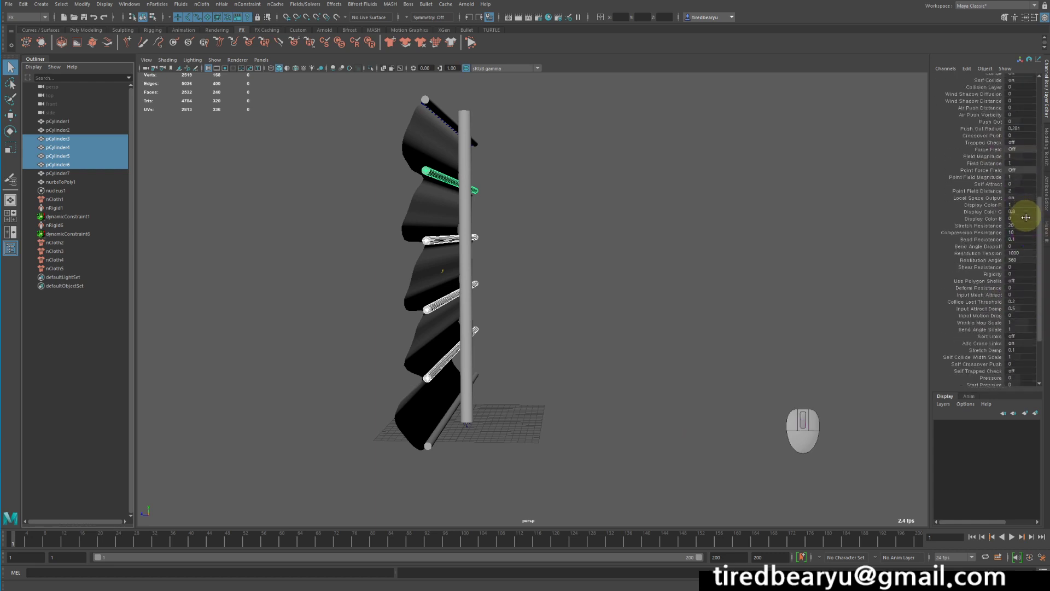
pyautogui.click(991, 274)
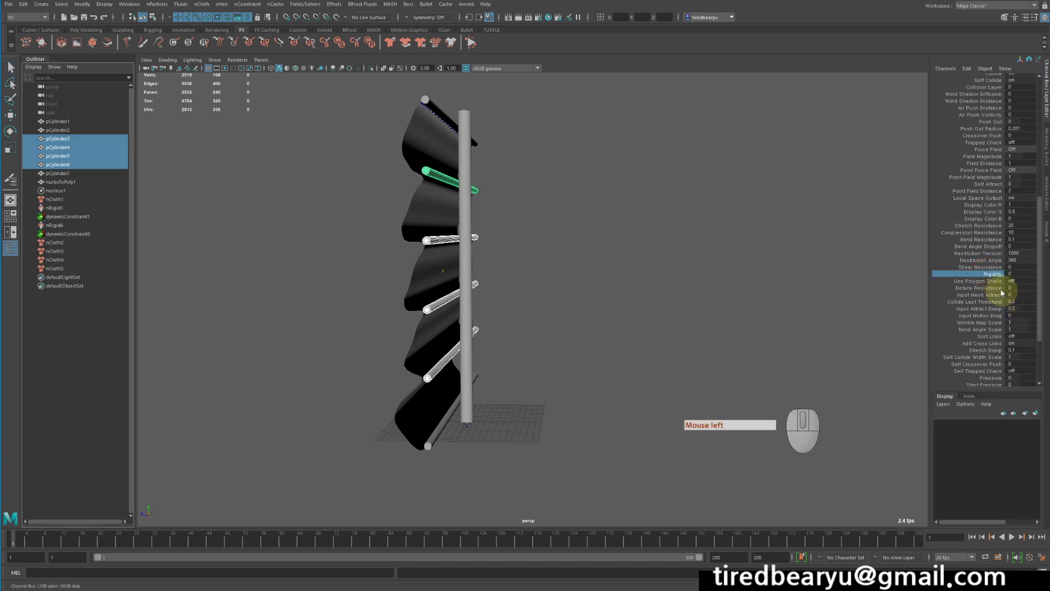
pyautogui.click(1012, 275)
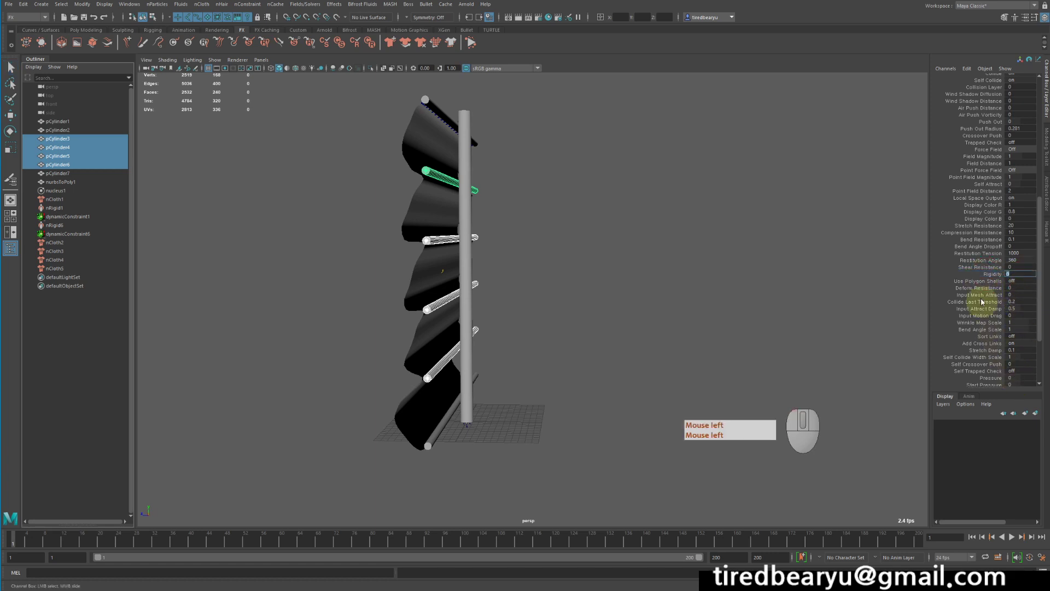
pyautogui.click(987, 274)
pyautogui.moveTo(599, 244); pyautogui.dragTo(1021, 276, button='middle')
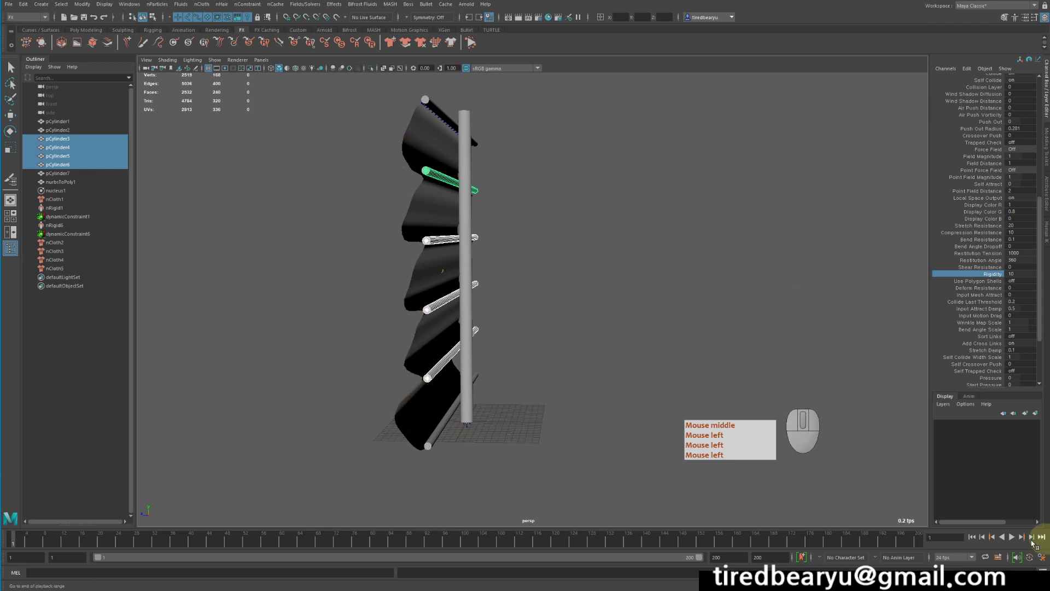
# - Play the simulation from the first frame to check how stiff the four rods stay, then rewind
pyautogui.doubleClick(972, 538)
pyautogui.click(1010, 538)
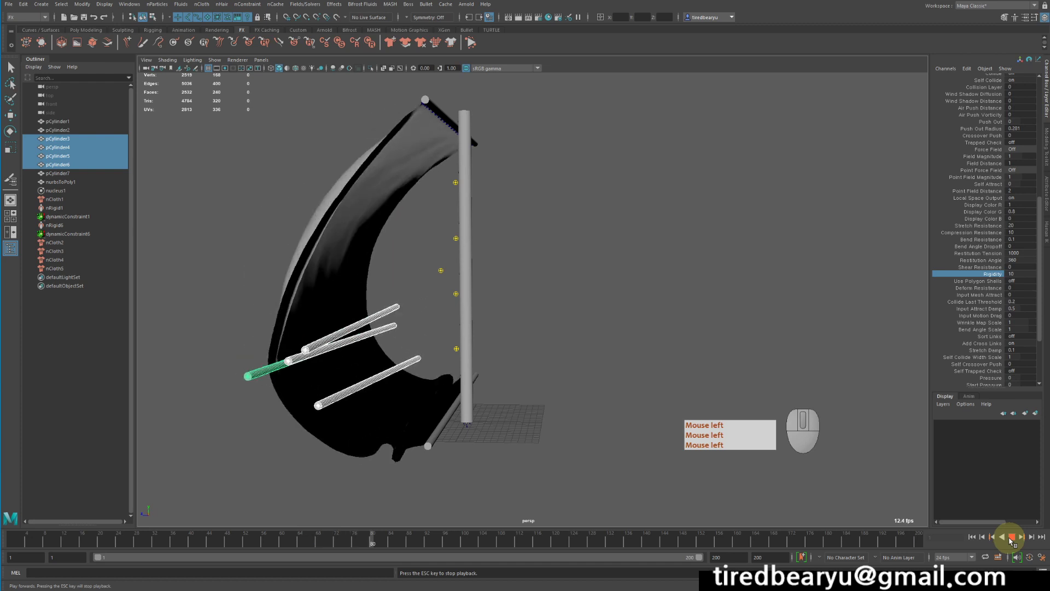
pyautogui.click(1011, 537)
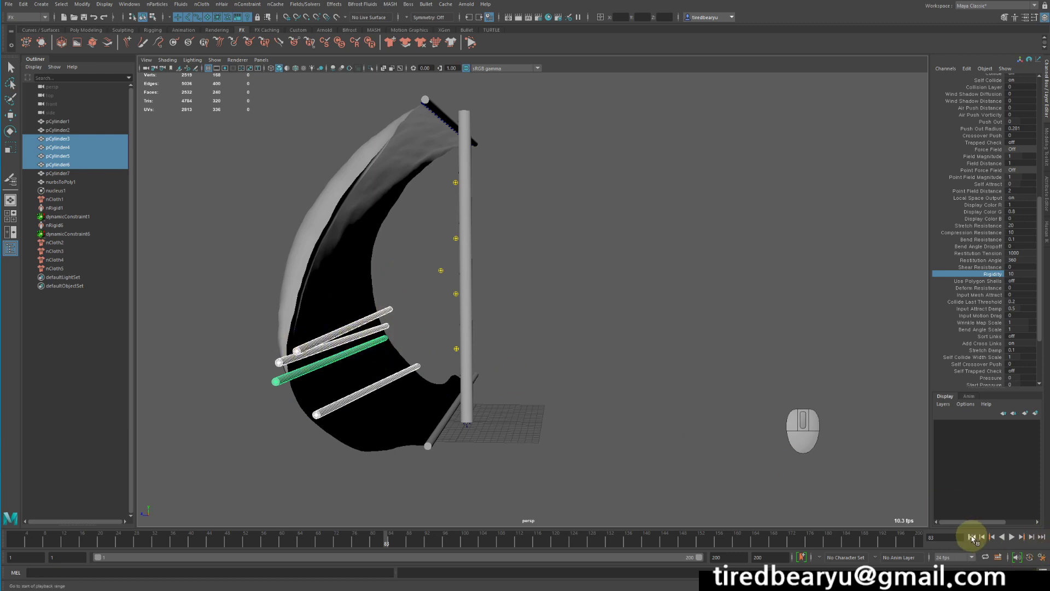
pyautogui.click(972, 537)
# - Select the sail's vertex row along the uppermost middle rod, add pCylinder6, and create a Point to Surface constraint
pyautogui.keyDown('alt'); pyautogui.moveTo(509, 352); pyautogui.dragTo(467, 283); pyautogui.keyUp('alt')
pyautogui.keyDown('alt'); pyautogui.moveTo(467, 283); pyautogui.dragTo(611, 267, button='right'); pyautogui.keyUp('alt')
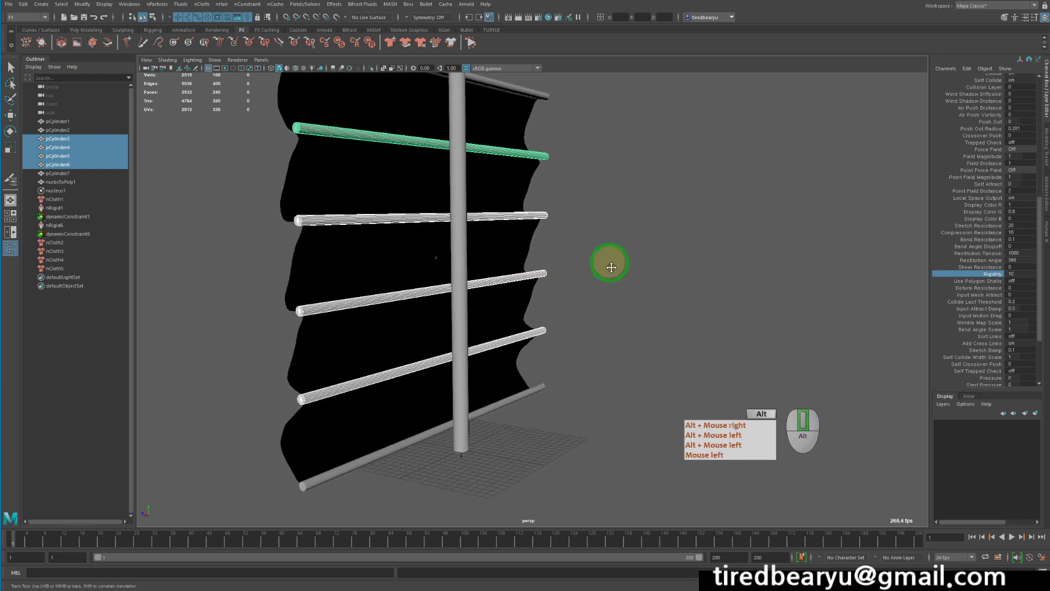
pyautogui.keyDown('alt'); pyautogui.moveTo(611, 267); pyautogui.dragTo(622, 285, button='middle'); pyautogui.keyUp('alt')
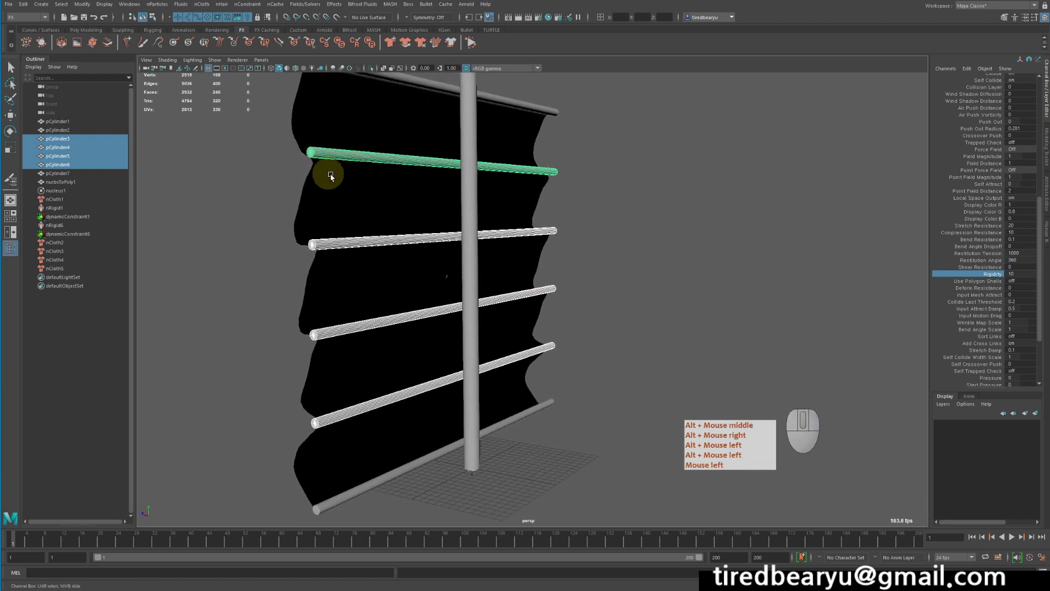
pyautogui.keyDown('alt'); pyautogui.moveTo(359, 187); pyautogui.dragTo(508, 195); pyautogui.keyUp('alt')
pyautogui.click(661, 217)
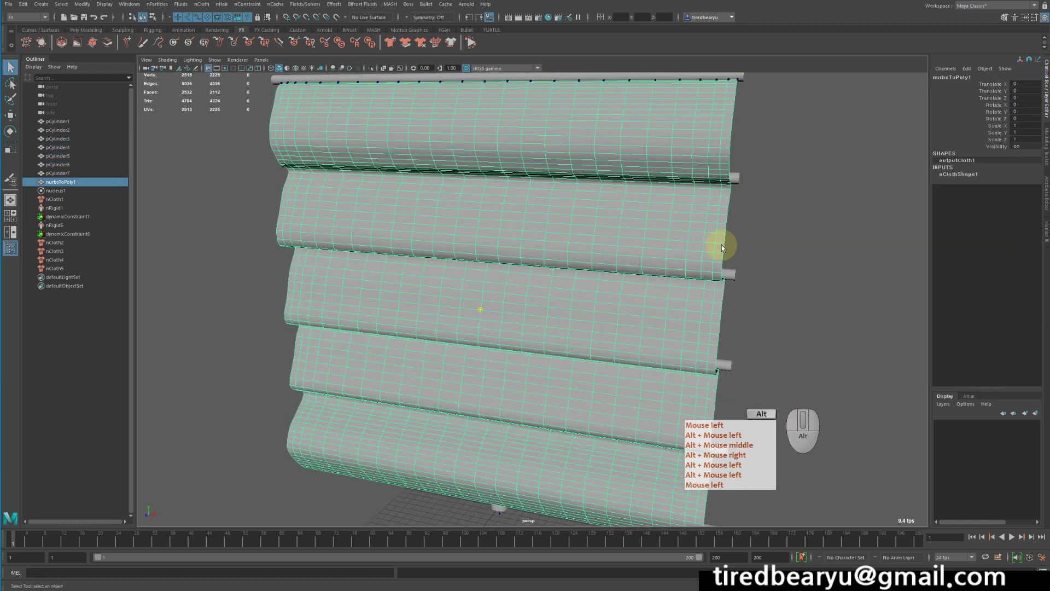
pyautogui.keyDown('alt'); pyautogui.moveTo(722, 246); pyautogui.dragTo(727, 229); pyautogui.keyUp('alt')
pyautogui.keyDown('alt'); pyautogui.moveTo(727, 228); pyautogui.dragTo(679, 267, button='middle'); pyautogui.keyUp('alt')
pyautogui.keyDown('alt'); pyautogui.moveTo(679, 267); pyautogui.dragTo(666, 257); pyautogui.keyUp('alt')
pyautogui.moveTo(633, 197); pyautogui.dragTo(636, 175, button='right')
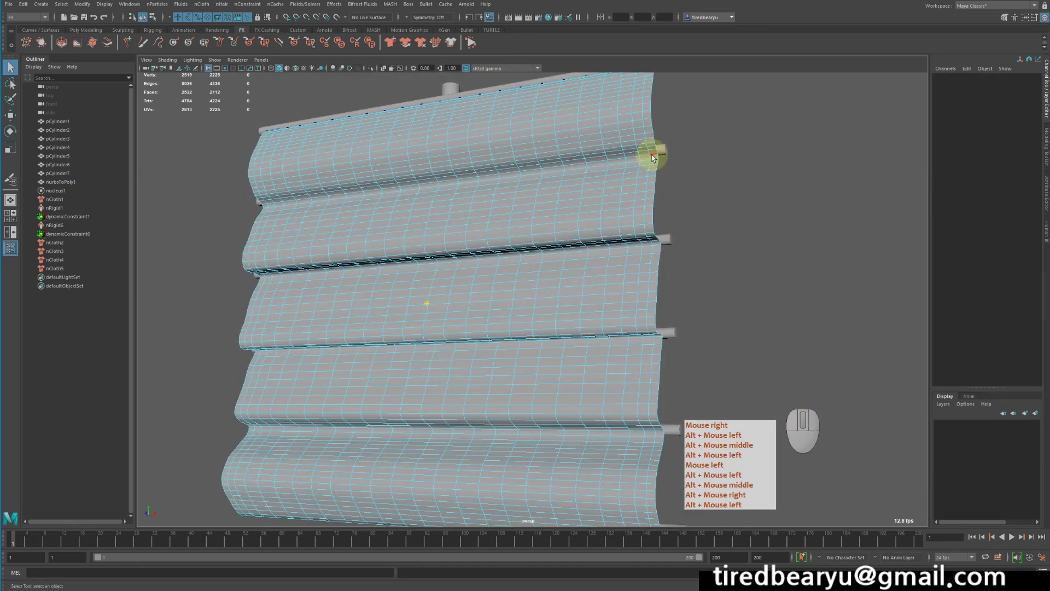
pyautogui.click(653, 157)
pyautogui.keyDown('alt'); pyautogui.moveTo(676, 172); pyautogui.dragTo(641, 217); pyautogui.keyUp('alt')
pyautogui.hotkey('ctrl', 'F9')
pyautogui.keyDown('alt'); pyautogui.moveTo(641, 217); pyautogui.dragTo(617, 167, button='right'); pyautogui.keyUp('alt')
pyautogui.keyDown('alt'); pyautogui.moveTo(617, 167); pyautogui.dragTo(619, 178, button='middle'); pyautogui.keyUp('alt')
pyautogui.keyDown('shift'); pyautogui.click(565, 178); pyautogui.keyUp('shift')
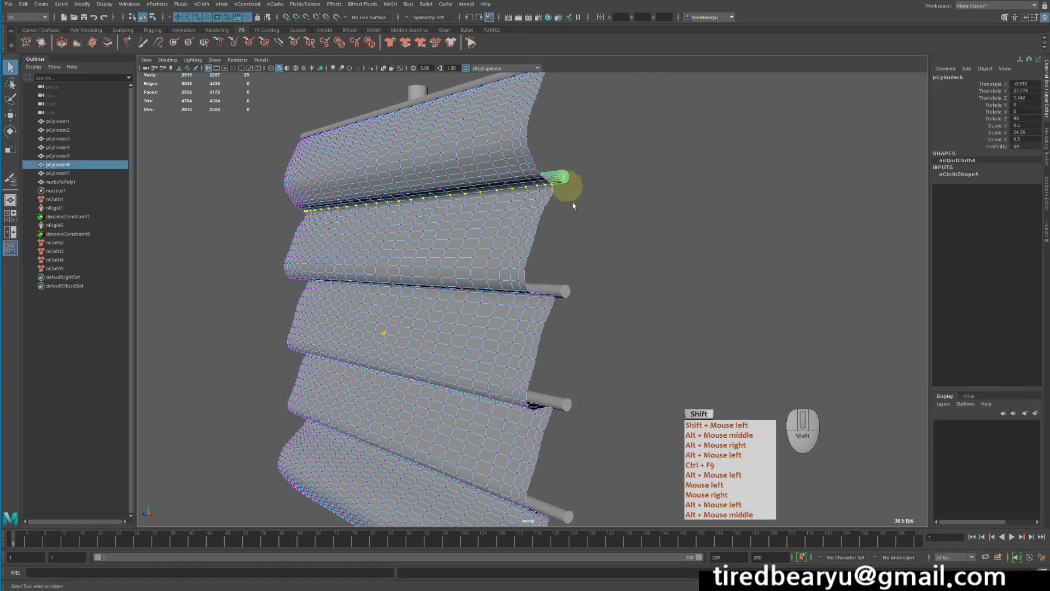
pyautogui.click(241, 4)
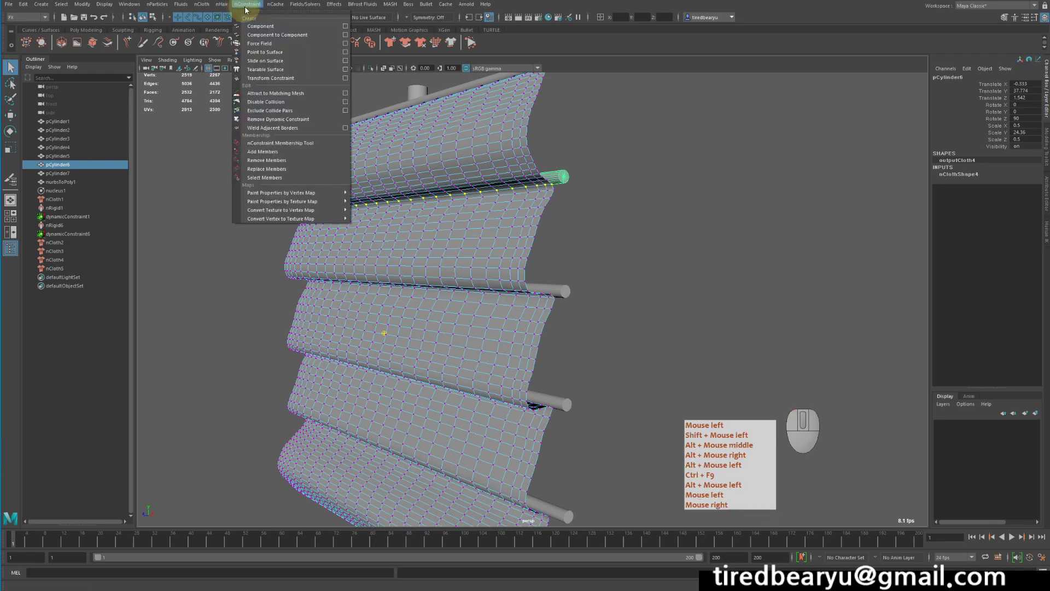
pyautogui.click(278, 56)
# - Constrain the sail's vertex row along the second middle rod to pCylinder5 with a Point to Surface constraint
pyautogui.keyDown('alt'); pyautogui.moveTo(535, 234); pyautogui.dragTo(534, 208, button='middle'); pyautogui.keyUp('alt')
pyautogui.keyDown('alt'); pyautogui.moveTo(534, 208); pyautogui.dragTo(535, 176); pyautogui.keyUp('alt')
pyautogui.click(500, 244)
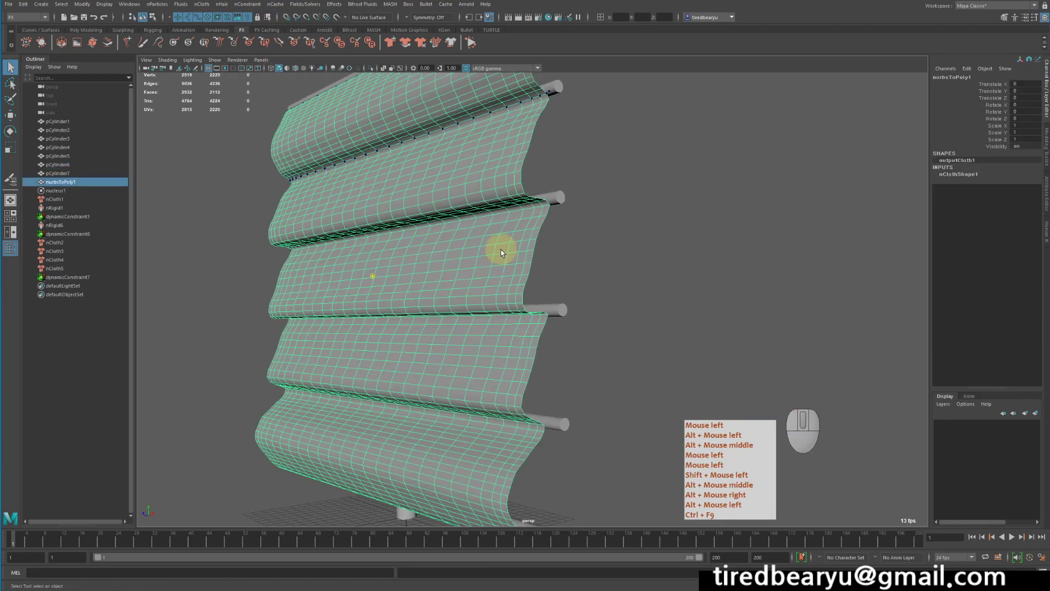
pyautogui.rightClick(501, 252)
pyautogui.moveTo(501, 237); pyautogui.dragTo(501, 232, button='right')
pyautogui.moveTo(544, 205); pyautogui.dragTo(560, 204)
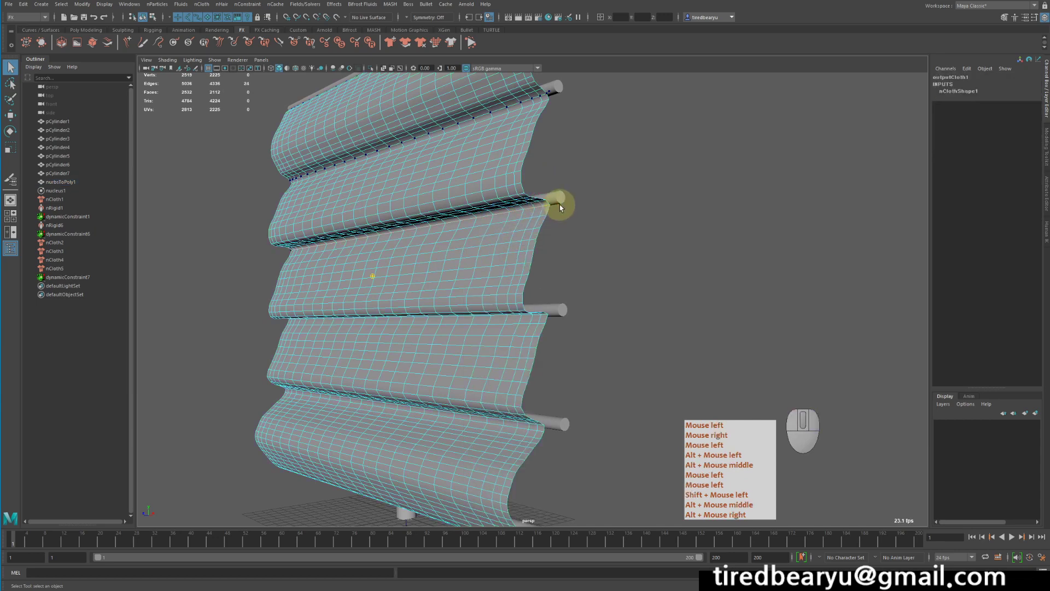
pyautogui.hotkey('ctrl', 'F9')
pyautogui.keyDown('shift'); pyautogui.click(558, 199); pyautogui.keyUp('shift')
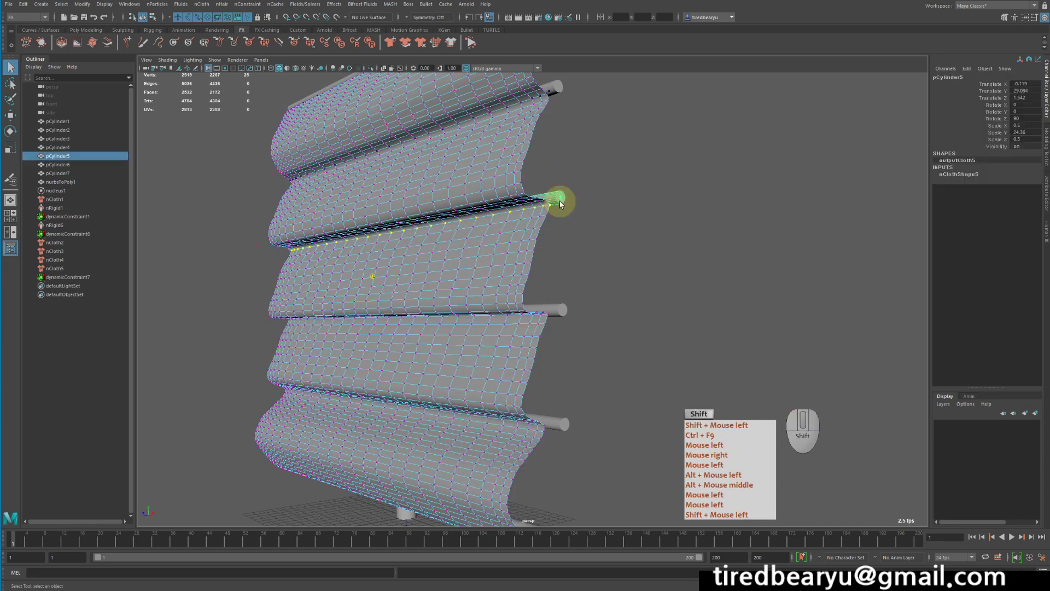
pyautogui.press('g')
# - Create the same Point to Surface constraint between the sail's vertex row along the third middle rod and pCylinder4
pyautogui.moveTo(520, 366); pyautogui.dragTo(524, 325, button='right')
pyautogui.keyDown('alt'); pyautogui.moveTo(524, 325); pyautogui.dragTo(571, 271); pyautogui.keyUp('alt')
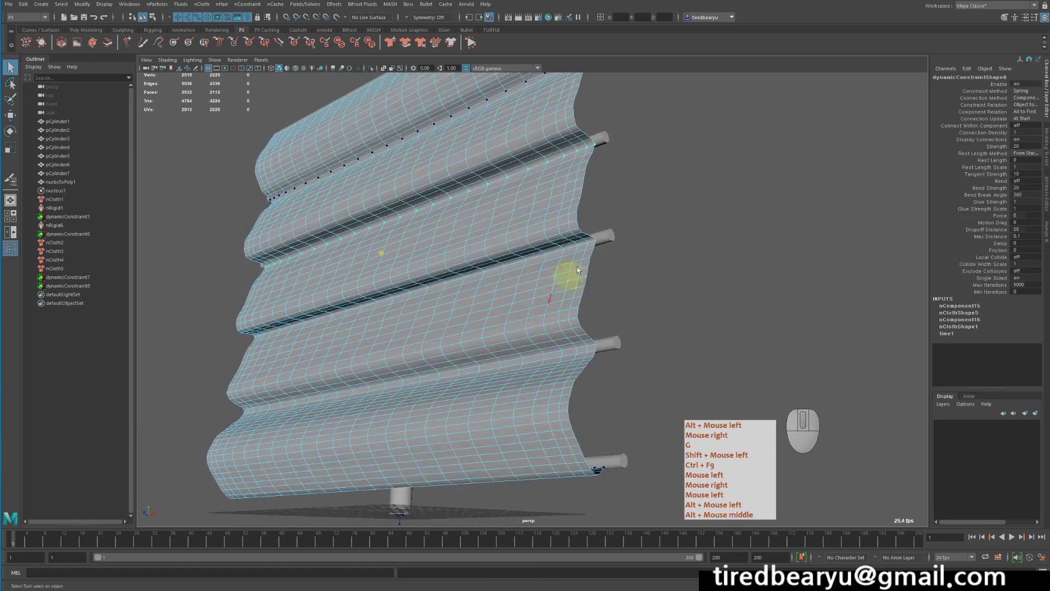
pyautogui.click(599, 242)
pyautogui.hotkey('ctrl', 'F9')
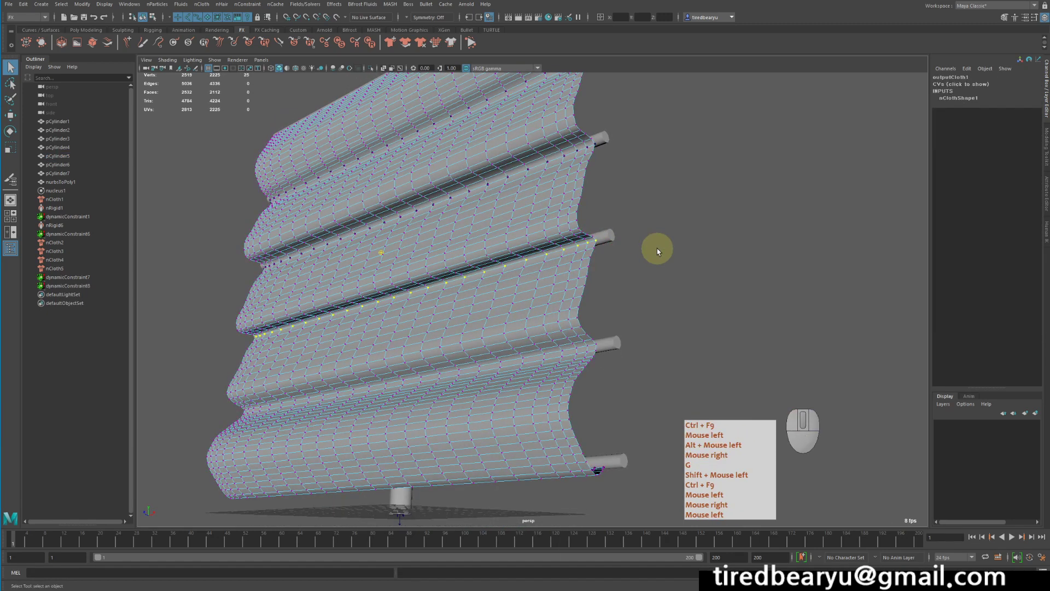
pyautogui.keyDown('shift'); pyautogui.click(613, 236); pyautogui.keyUp('shift')
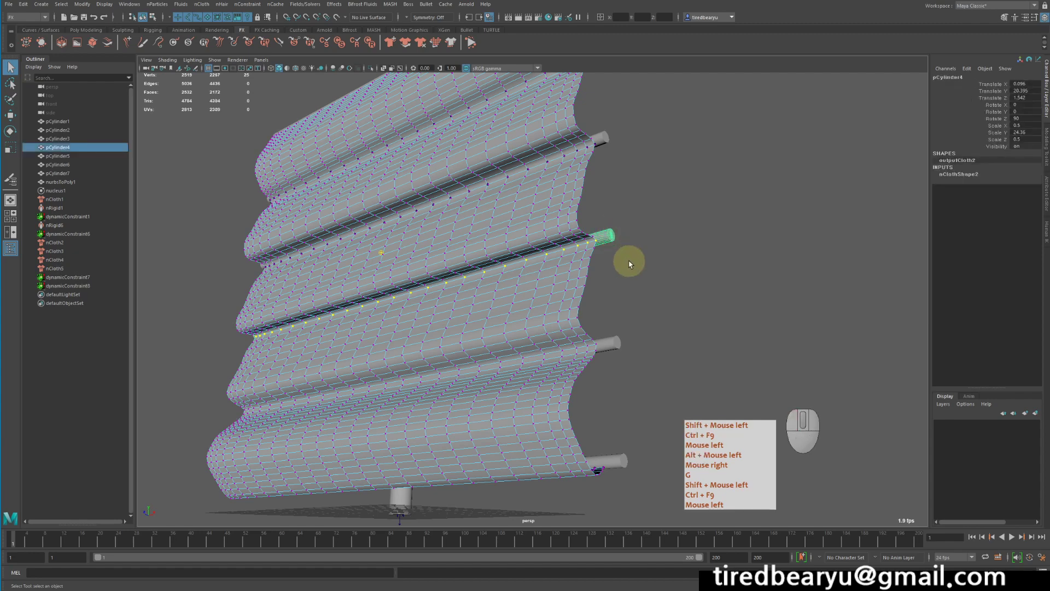
pyautogui.press('g')
# - Attach the sail's vertex row along the lowest middle rod to pCylinder3 with Point to Surface, then clear the selection
pyautogui.keyDown('alt'); pyautogui.moveTo(574, 356); pyautogui.dragTo(589, 331, button='middle'); pyautogui.keyUp('alt')
pyautogui.click(558, 347)
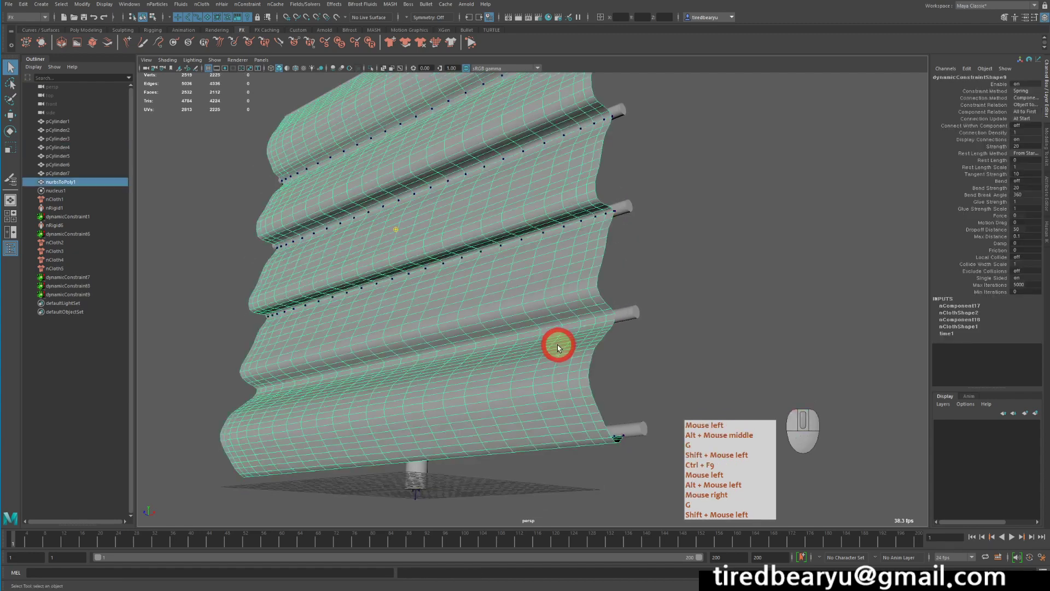
pyautogui.moveTo(557, 340); pyautogui.dragTo(556, 309, button='right')
pyautogui.doubleClick(608, 319)
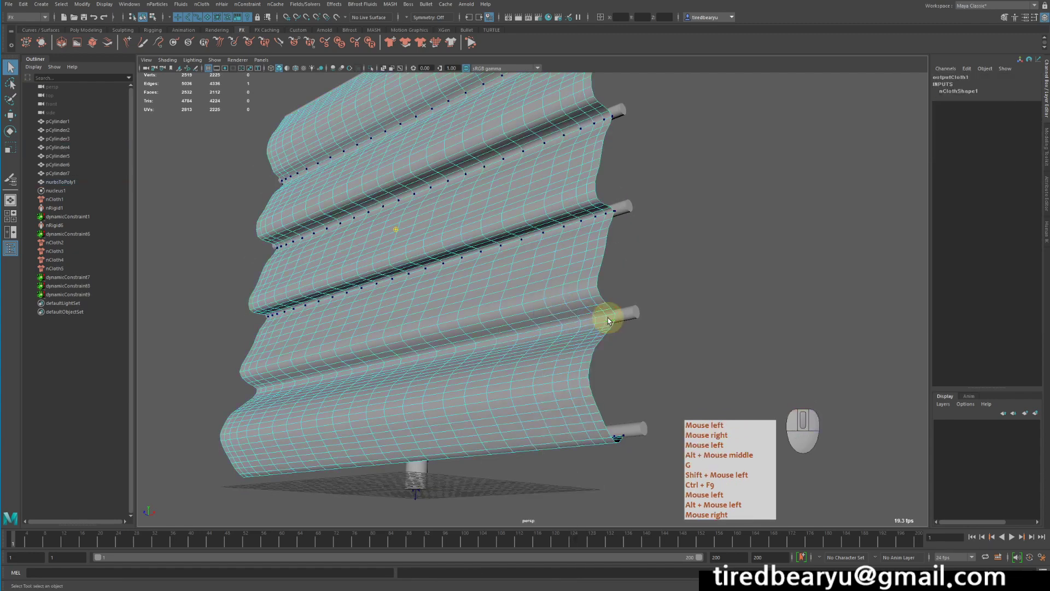
pyautogui.hotkey('ctrl', 'F9')
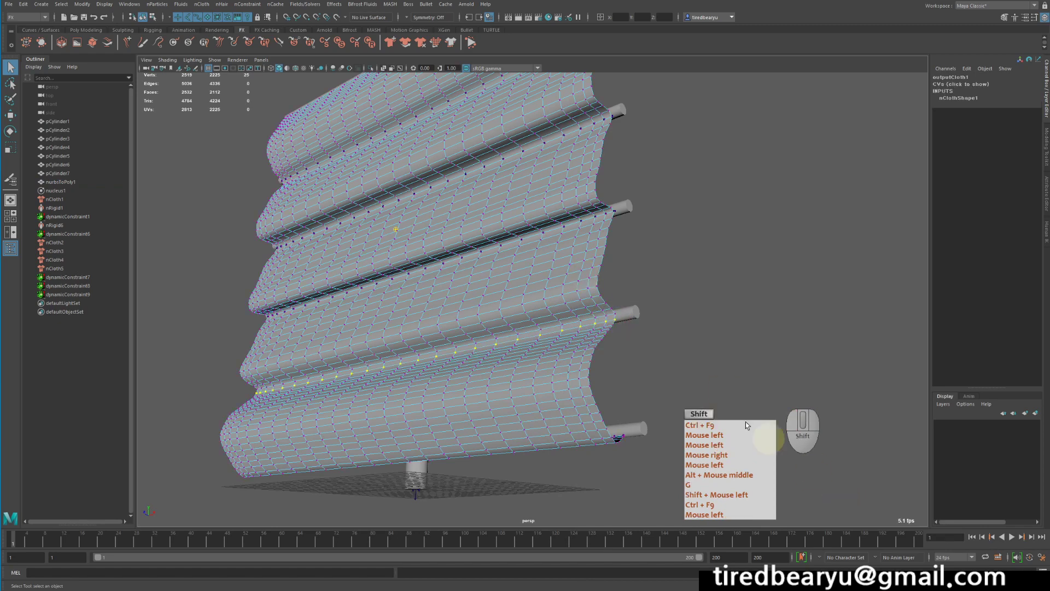
pyautogui.keyDown('shift'); pyautogui.click(630, 313); pyautogui.keyUp('shift')
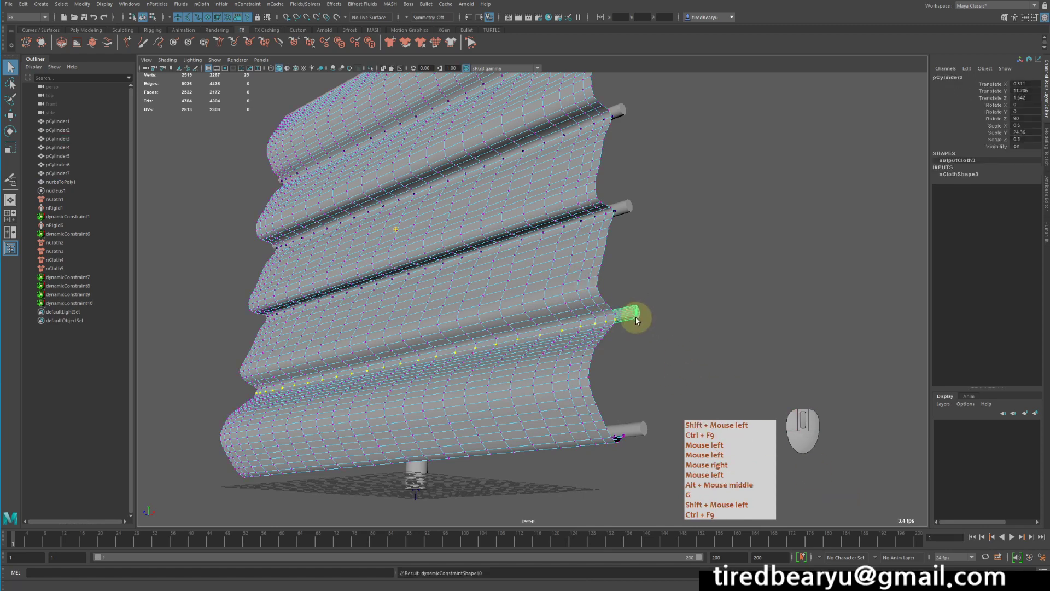
pyautogui.press('g')
pyautogui.click(741, 265)
# - Play the simulation to examine from several angles how the constrained rods move with the sail, then rewind
pyautogui.keyDown('alt'); pyautogui.moveTo(741, 265); pyautogui.dragTo(715, 293); pyautogui.keyUp('alt')
pyautogui.keyDown('alt'); pyautogui.moveTo(715, 293); pyautogui.dragTo(586, 272, button='right'); pyautogui.keyUp('alt')
pyautogui.keyDown('alt'); pyautogui.moveTo(586, 272); pyautogui.dragTo(638, 284); pyautogui.keyUp('alt')
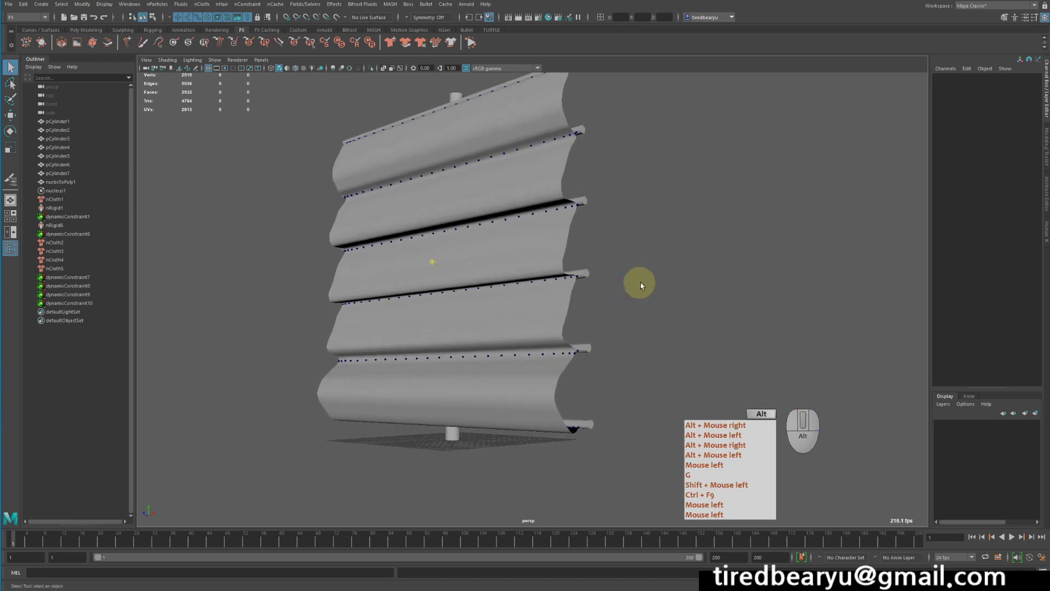
pyautogui.keyDown('alt'); pyautogui.moveTo(638, 284); pyautogui.dragTo(675, 298, button='right'); pyautogui.keyUp('alt')
pyautogui.keyDown('alt'); pyautogui.moveTo(675, 298); pyautogui.dragTo(661, 323); pyautogui.keyUp('alt')
pyautogui.keyDown('alt'); pyautogui.moveTo(662, 323); pyautogui.dragTo(659, 325, button='right'); pyautogui.keyUp('alt')
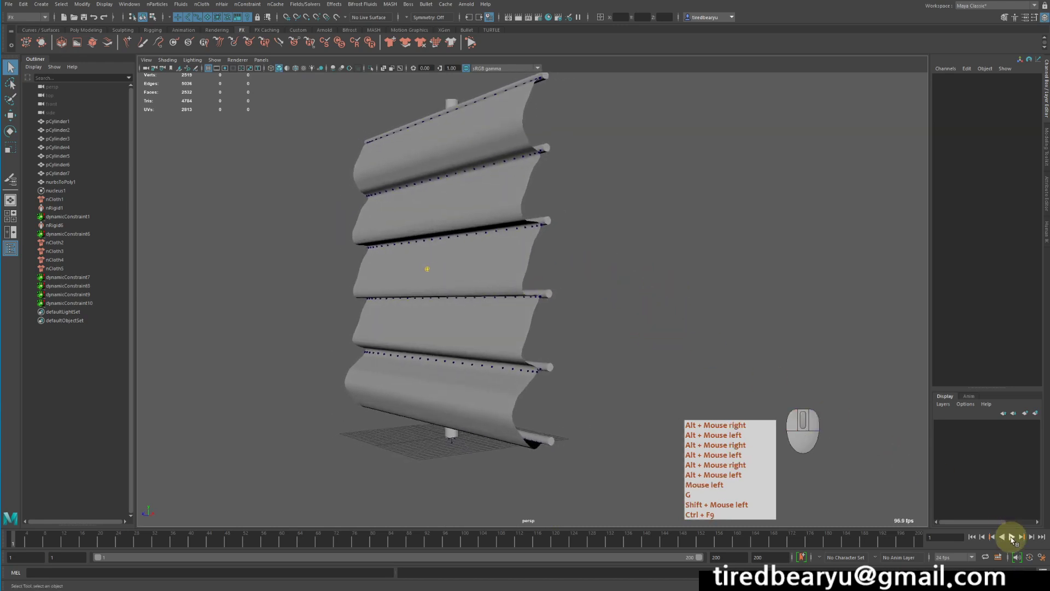
pyautogui.click(1011, 537)
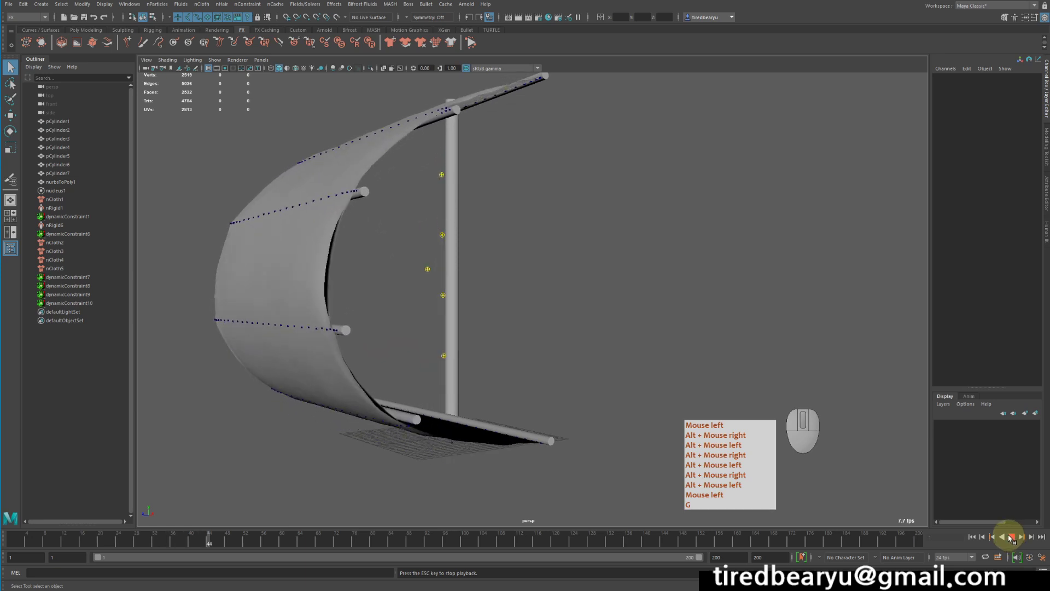
pyautogui.click(1011, 537)
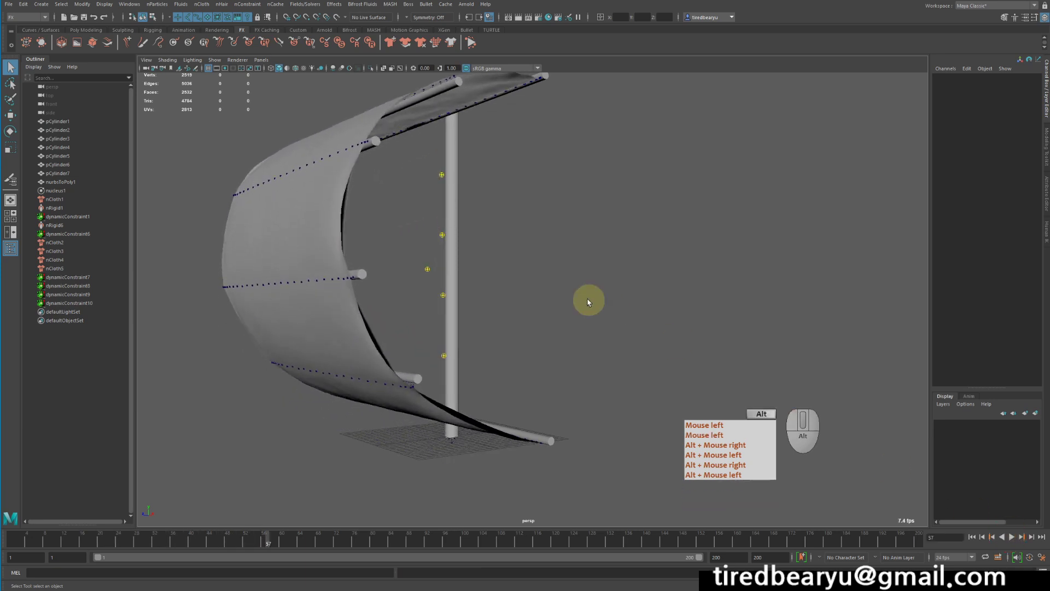
pyautogui.keyDown('alt'); pyautogui.moveTo(586, 300); pyautogui.dragTo(595, 316); pyautogui.keyUp('alt')
pyautogui.keyDown('alt'); pyautogui.moveTo(595, 316); pyautogui.dragTo(469, 263, button='right'); pyautogui.keyUp('alt')
pyautogui.moveTo(469, 263)
pyautogui.keyDown('alt'); pyautogui.mouseDown()
pyautogui.moveTo(417, 253)
pyautogui.moveTo(453, 265)
pyautogui.mouseUp(); pyautogui.keyUp('alt')
pyautogui.keyDown('alt'); pyautogui.moveTo(559, 277); pyautogui.dragTo(567, 278); pyautogui.keyUp('alt')
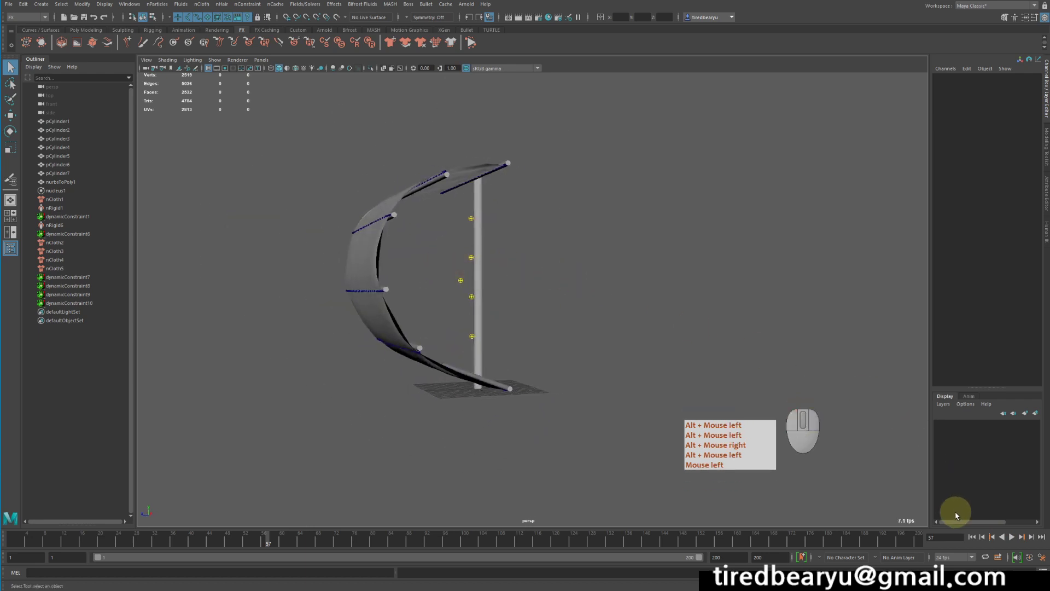
pyautogui.click(972, 538)
# - Select the sail mesh nurbsToPoly1 and set the Rest Length Scale of its nClothShape1 to 0.9
pyautogui.click(493, 279)
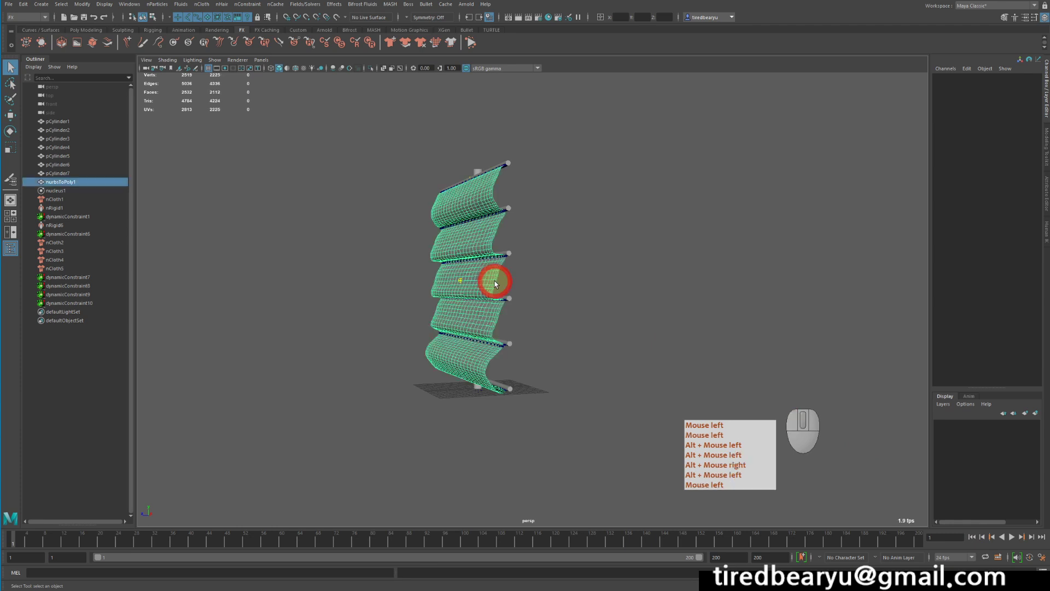
pyautogui.keyDown('alt'); pyautogui.moveTo(493, 279); pyautogui.dragTo(536, 281); pyautogui.keyUp('alt')
pyautogui.keyDown('alt'); pyautogui.moveTo(536, 281); pyautogui.dragTo(613, 290, button='right'); pyautogui.keyUp('alt')
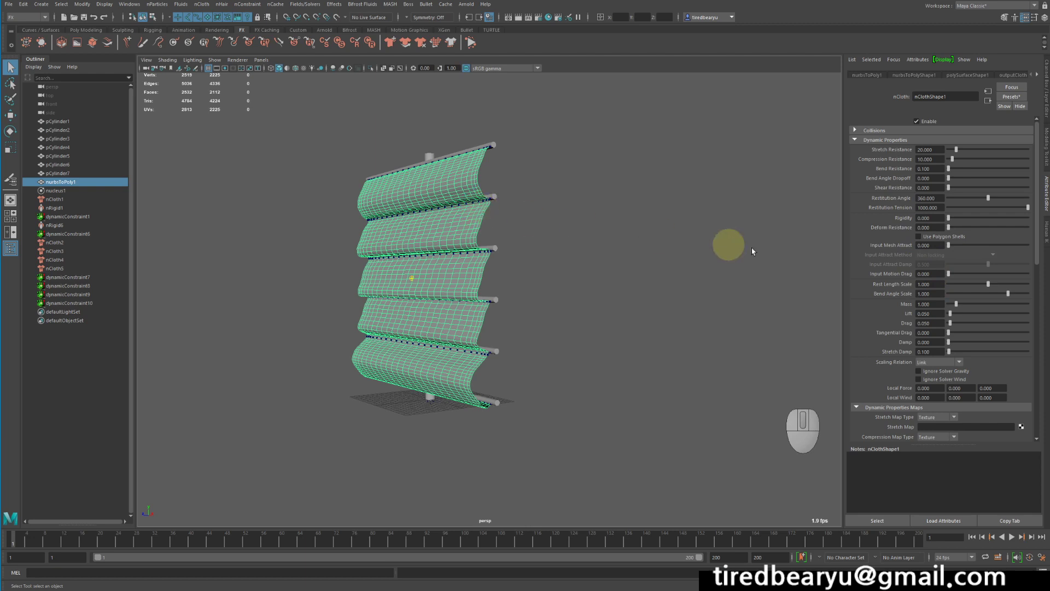
pyautogui.click(926, 284)
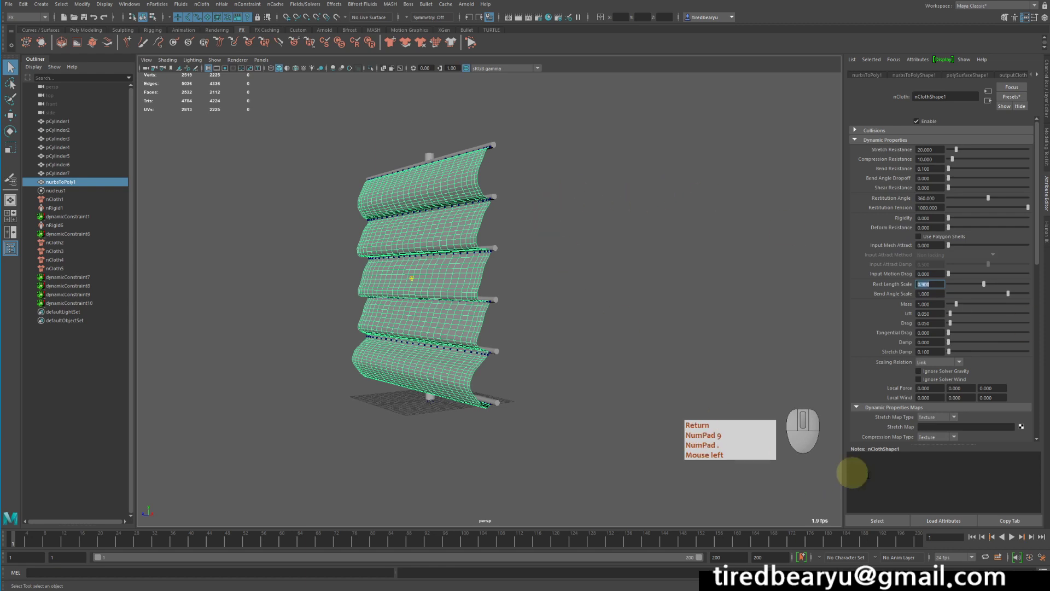
# - Play the simulation with the shortened rest length, stop it, and inspect the sail's edges between the rods
pyautogui.click(1013, 537)
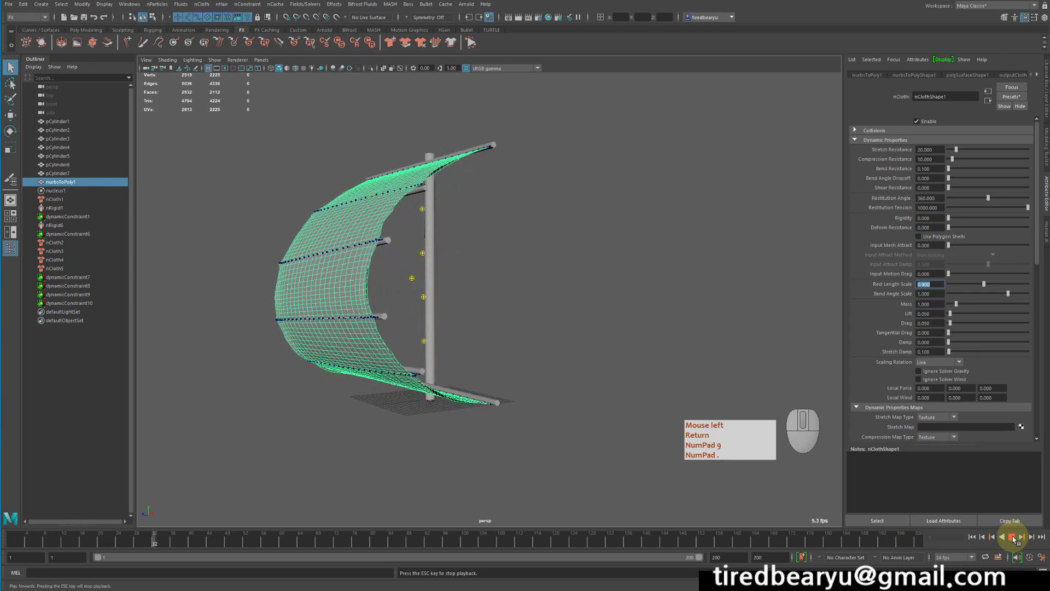
pyautogui.click(1013, 536)
pyautogui.keyDown('alt'); pyautogui.moveTo(614, 370); pyautogui.dragTo(640, 386); pyautogui.keyUp('alt')
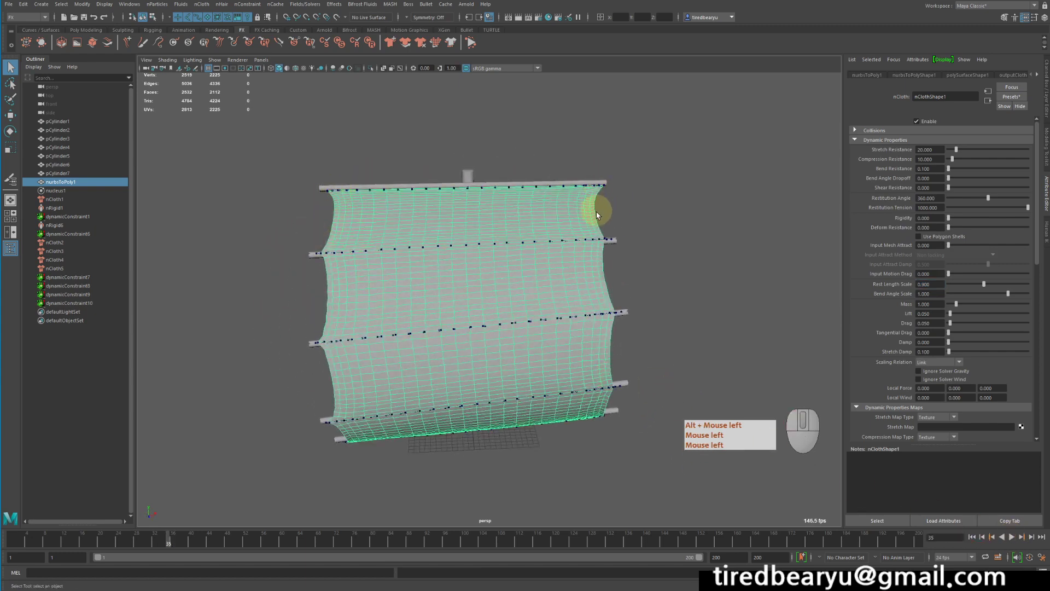
pyautogui.keyDown('alt'); pyautogui.moveTo(597, 215); pyautogui.dragTo(582, 273); pyautogui.keyUp('alt')
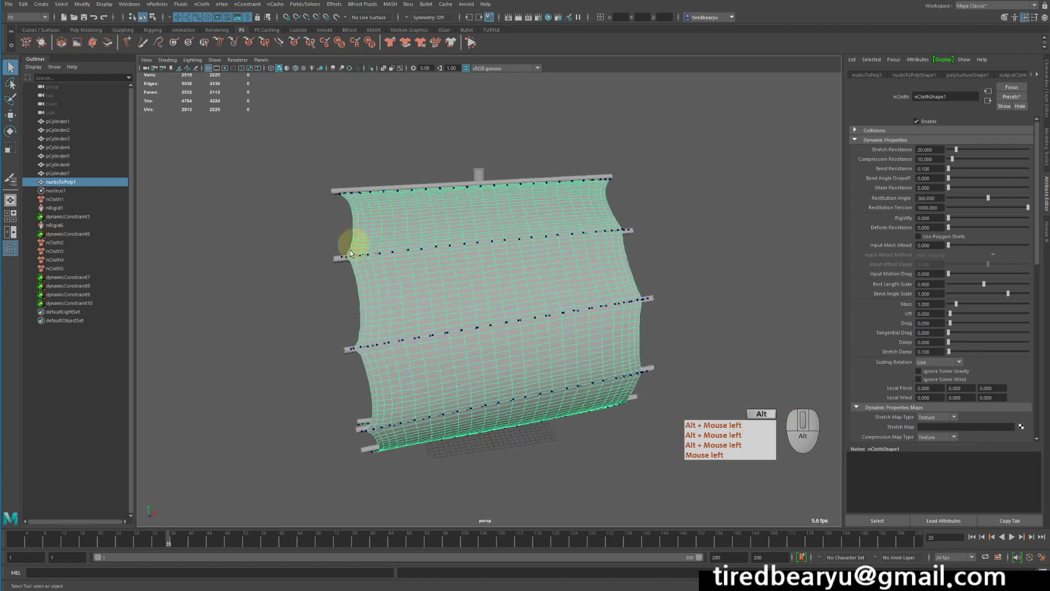
pyautogui.keyDown('alt'); pyautogui.moveTo(352, 241); pyautogui.dragTo(394, 299); pyautogui.keyUp('alt')
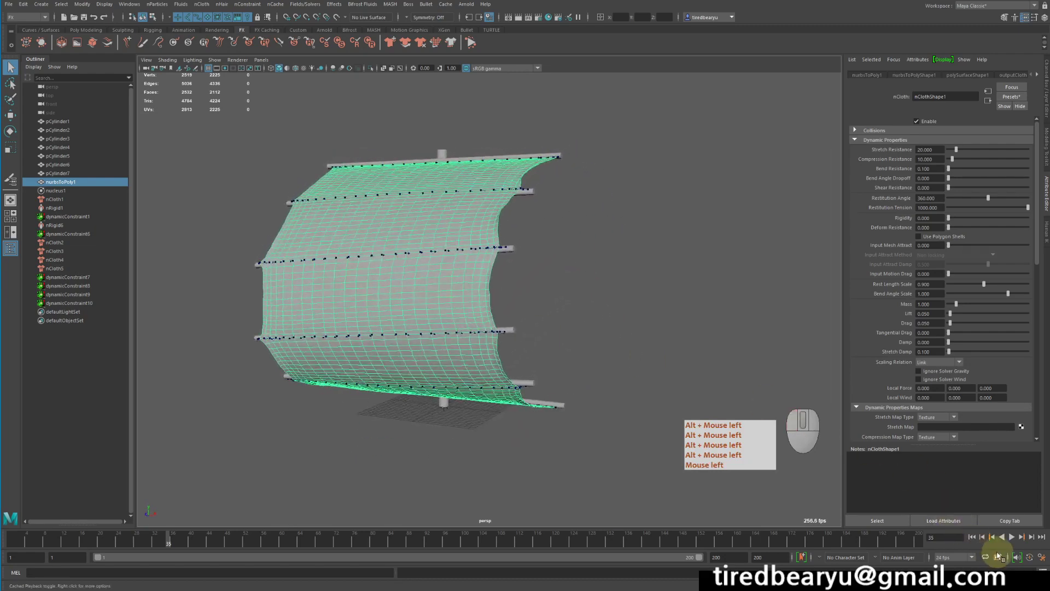
# - Play the simulation further, stop it, and examine the sail's curve and rods from the side
pyautogui.click(1011, 538)
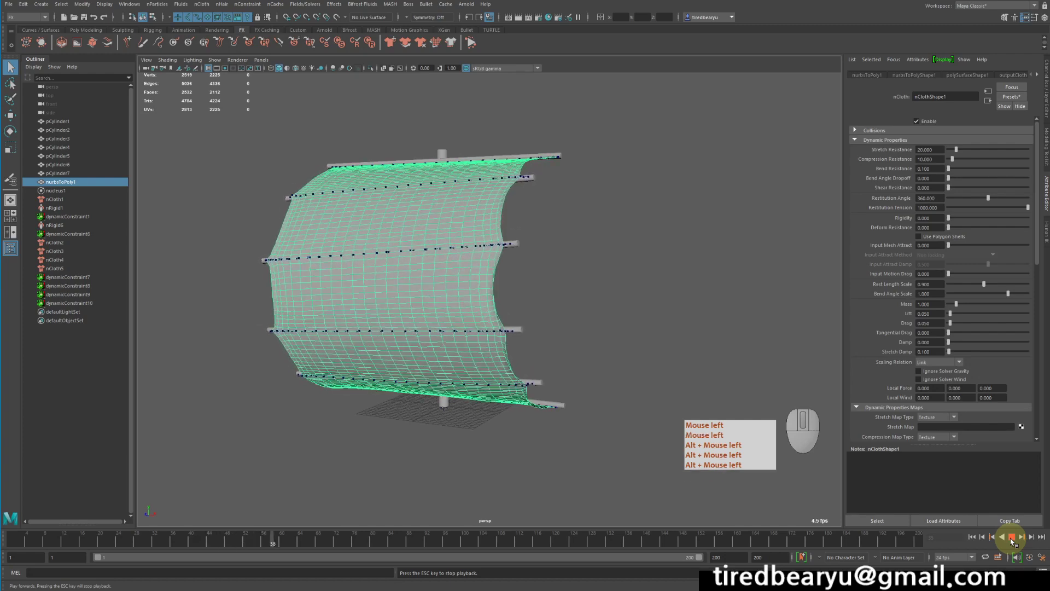
pyautogui.click(1011, 538)
pyautogui.keyDown('alt'); pyautogui.moveTo(481, 281); pyautogui.dragTo(434, 277); pyautogui.keyUp('alt')
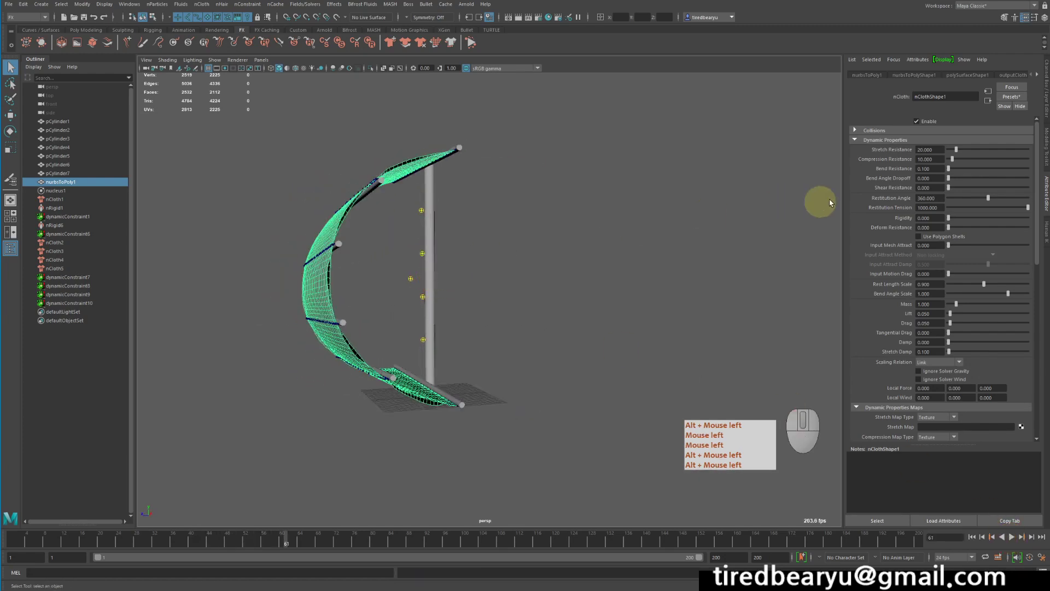
pyautogui.keyDown('alt'); pyautogui.moveTo(704, 217); pyautogui.dragTo(694, 230); pyautogui.keyUp('alt')
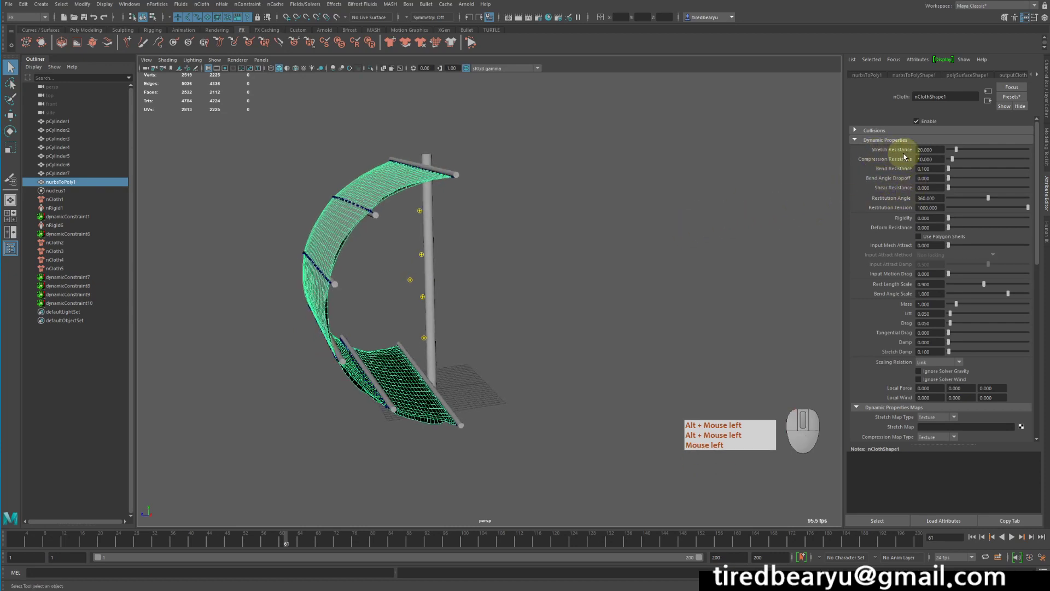
pyautogui.keyDown('alt'); pyautogui.moveTo(653, 195); pyautogui.dragTo(705, 196, button='middle'); pyautogui.keyUp('alt')
pyautogui.keyDown('alt'); pyautogui.moveTo(704, 196); pyautogui.dragTo(706, 182); pyautogui.keyUp('alt')
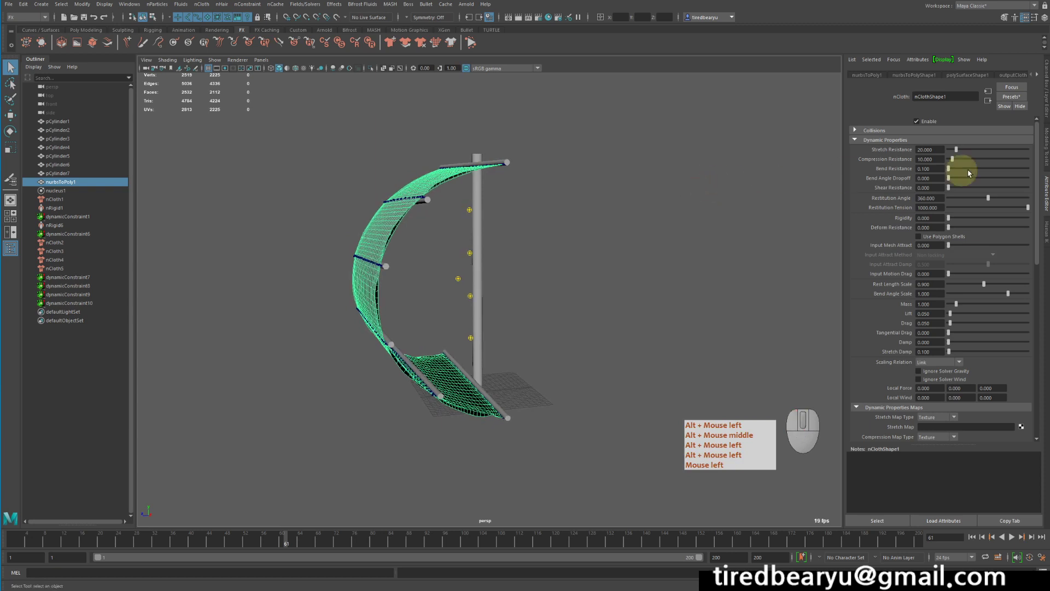
# - Try a Stretch Resistance of 0 on the sail's nClothShape1 and replay the simulation from the start
pyautogui.moveTo(958, 153); pyautogui.dragTo(933, 153)
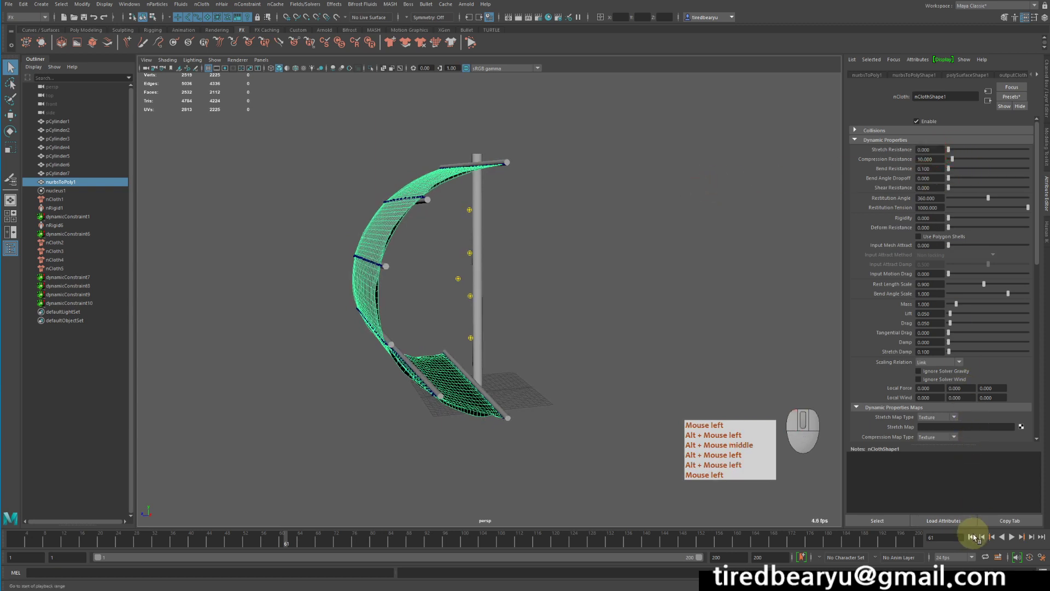
pyautogui.click(972, 537)
pyautogui.click(1006, 538)
pyautogui.click(1011, 537)
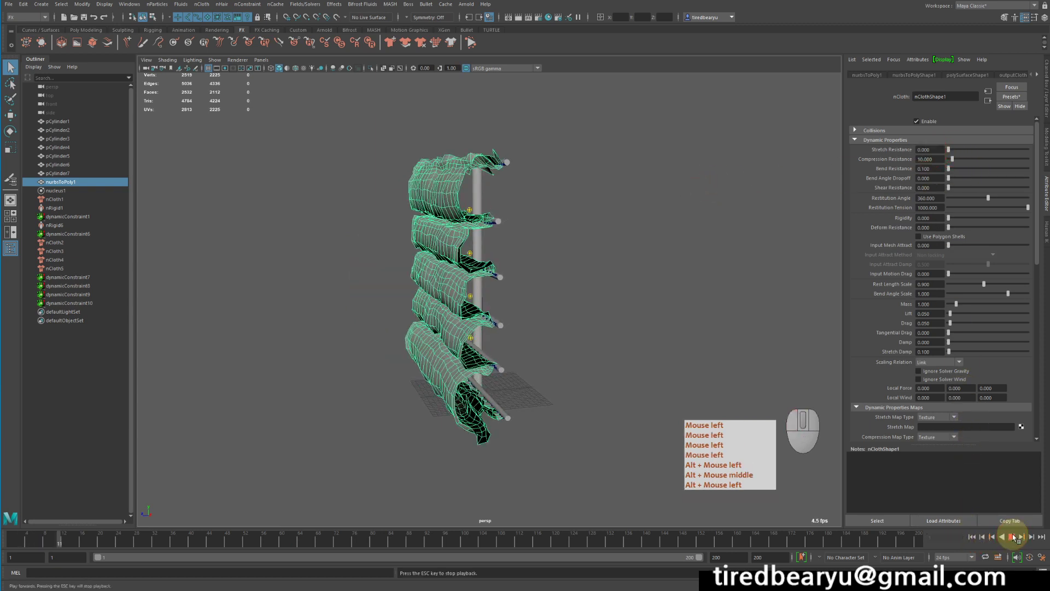
pyautogui.click(973, 217)
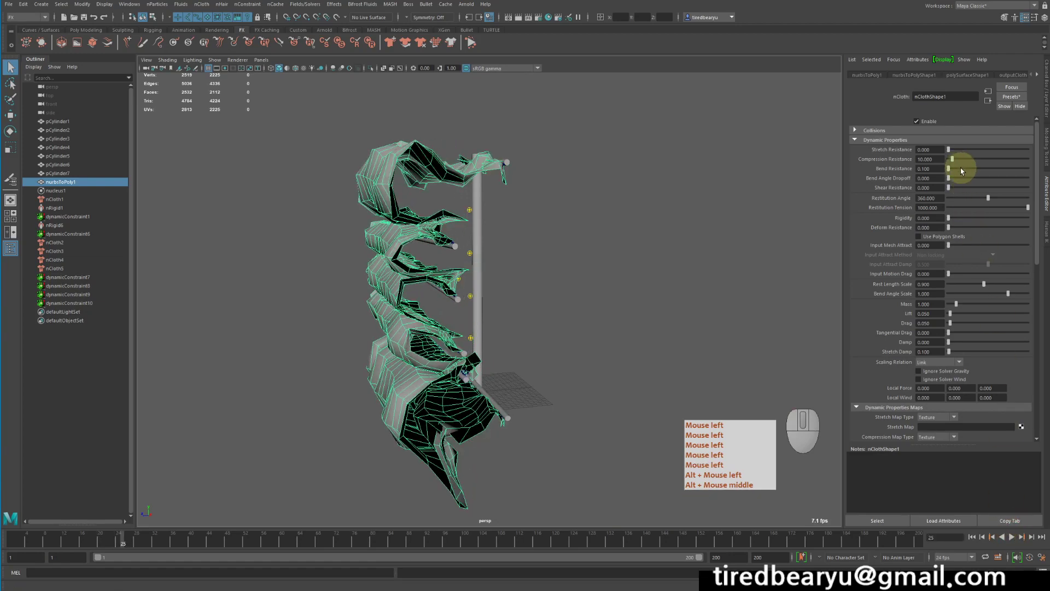
# - Set the sail's Stretch Resistance to 100, replay the simulation from the start, stop it, and clear the selection
pyautogui.click(932, 150)
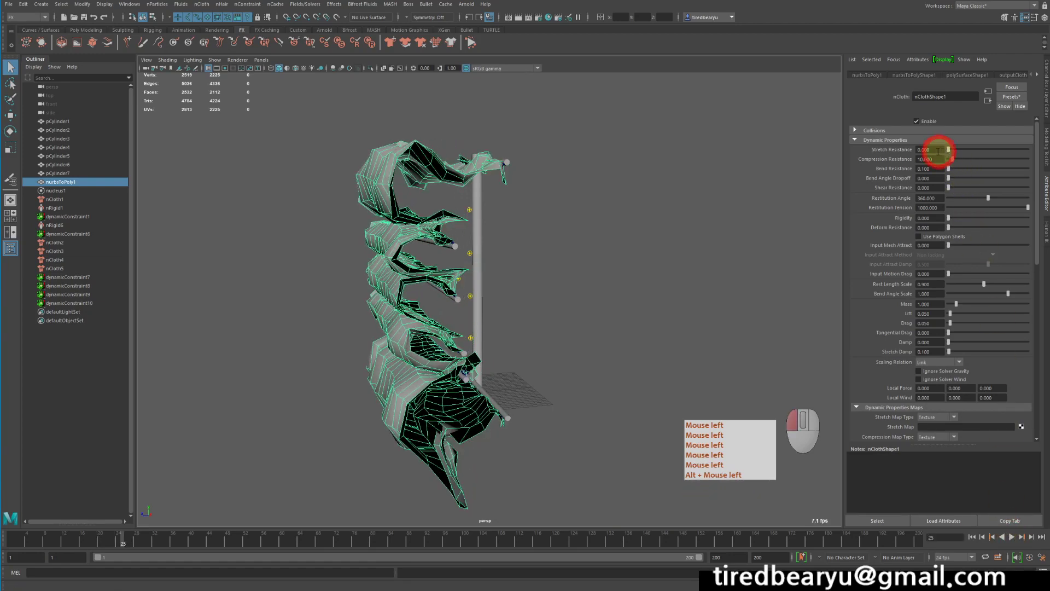
pyautogui.press('Return')
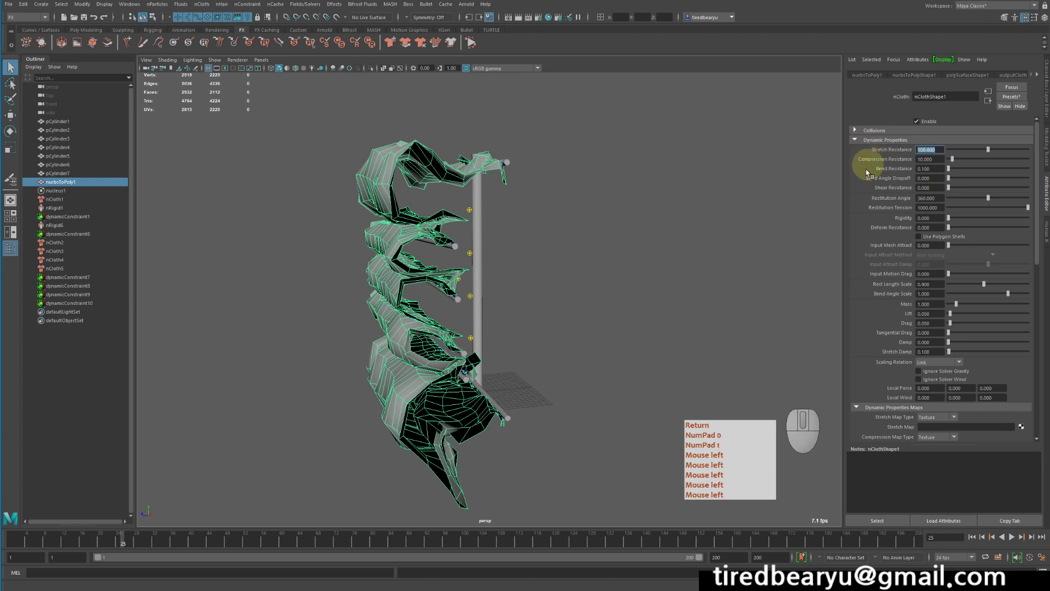
pyautogui.click(1001, 538)
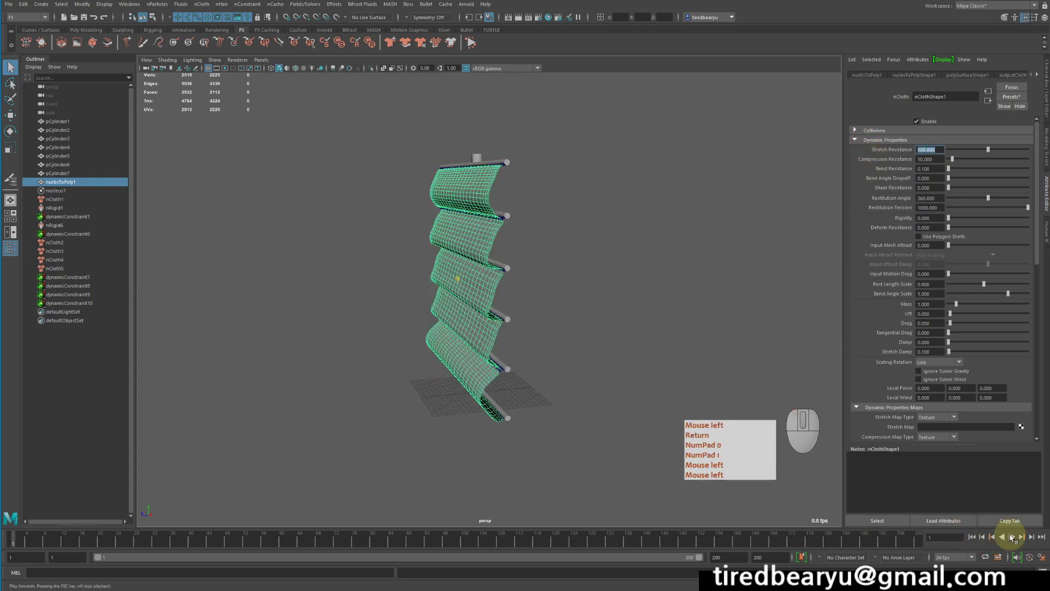
pyautogui.click(1011, 537)
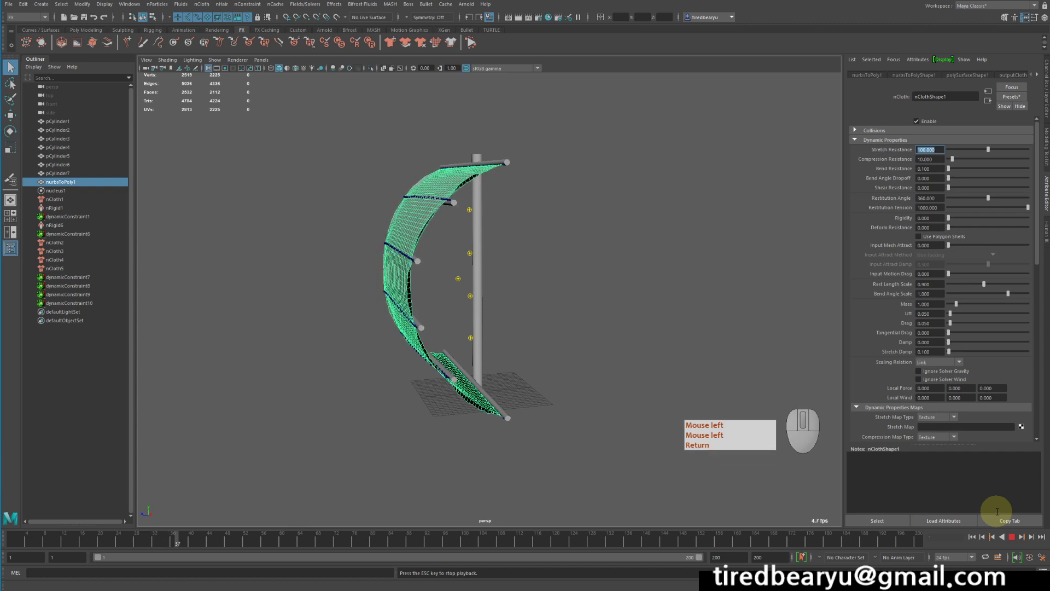
pyautogui.click(1012, 537)
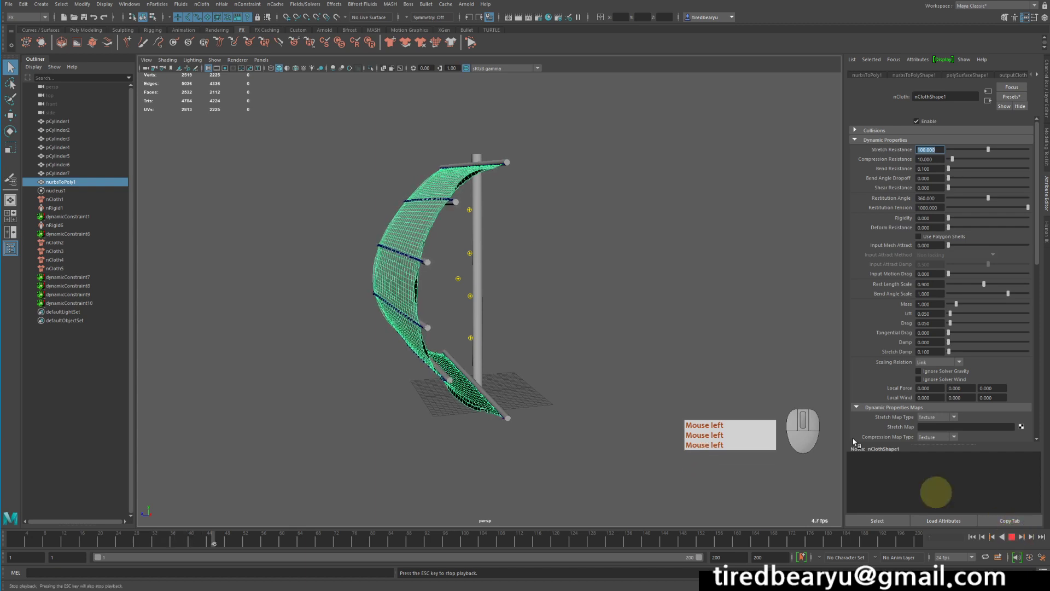
pyautogui.moveTo(629, 300)
pyautogui.keyDown('alt'); pyautogui.mouseDown()
pyautogui.moveTo(665, 299)
pyautogui.moveTo(643, 310)
pyautogui.mouseUp(); pyautogui.keyUp('alt')
pyautogui.click(1012, 536)
pyautogui.click(638, 307)
pyautogui.click(552, 286)
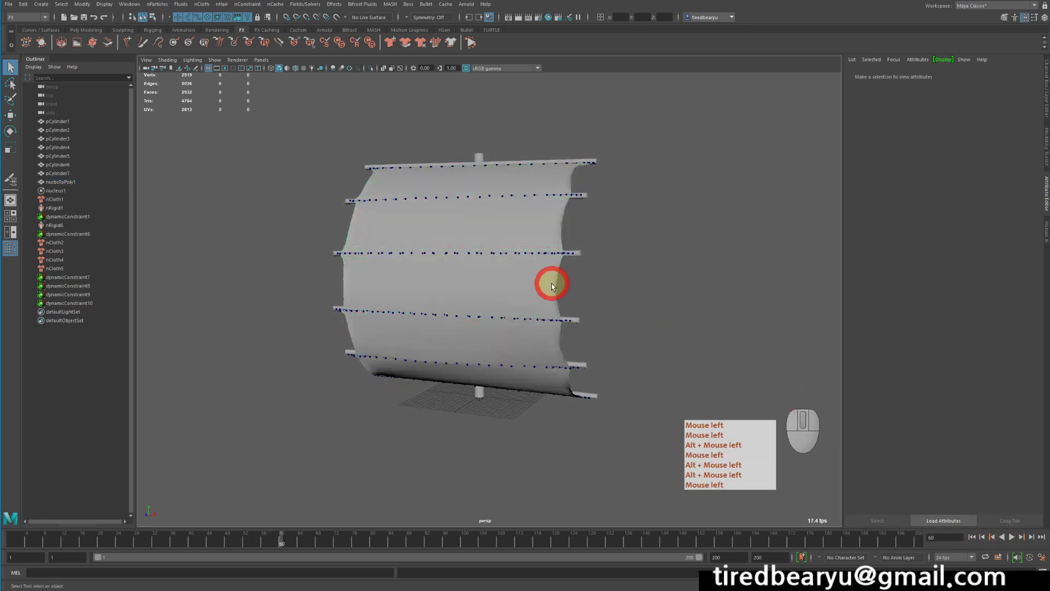
pyautogui.click(586, 195)
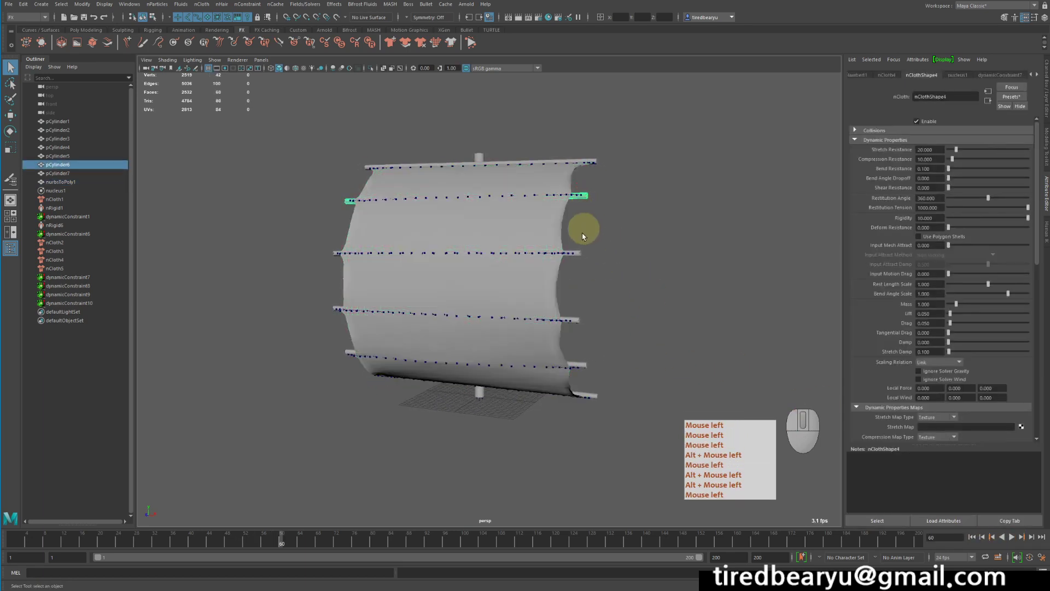
pyautogui.keyDown('shift'); pyautogui.click(581, 254); pyautogui.keyUp('shift')
pyautogui.keyDown('shift'); pyautogui.click(576, 317); pyautogui.keyUp('shift')
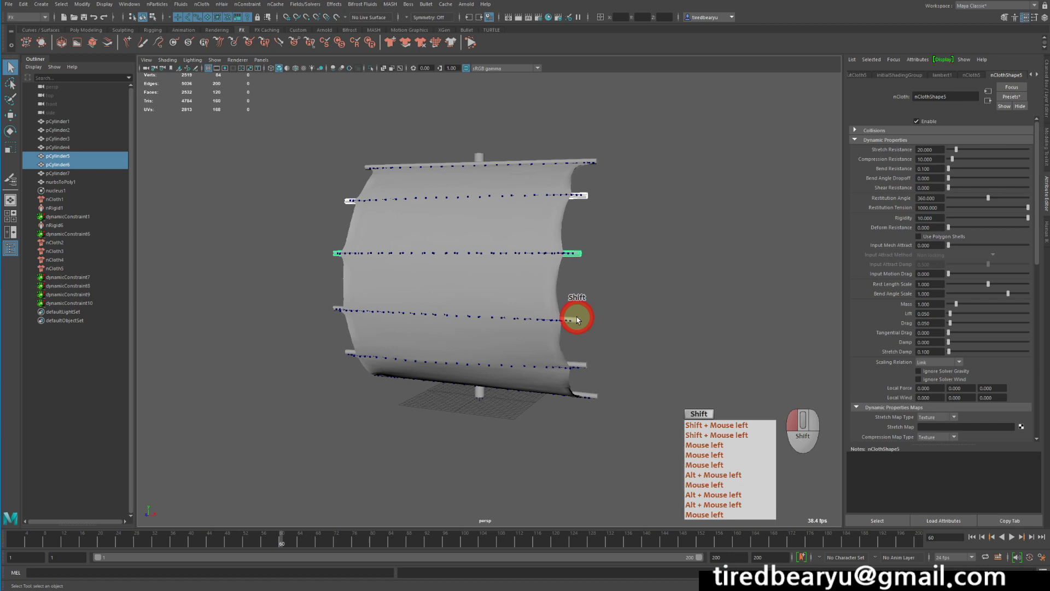
pyautogui.keyDown('shift'); pyautogui.click(586, 367); pyautogui.keyUp('shift')
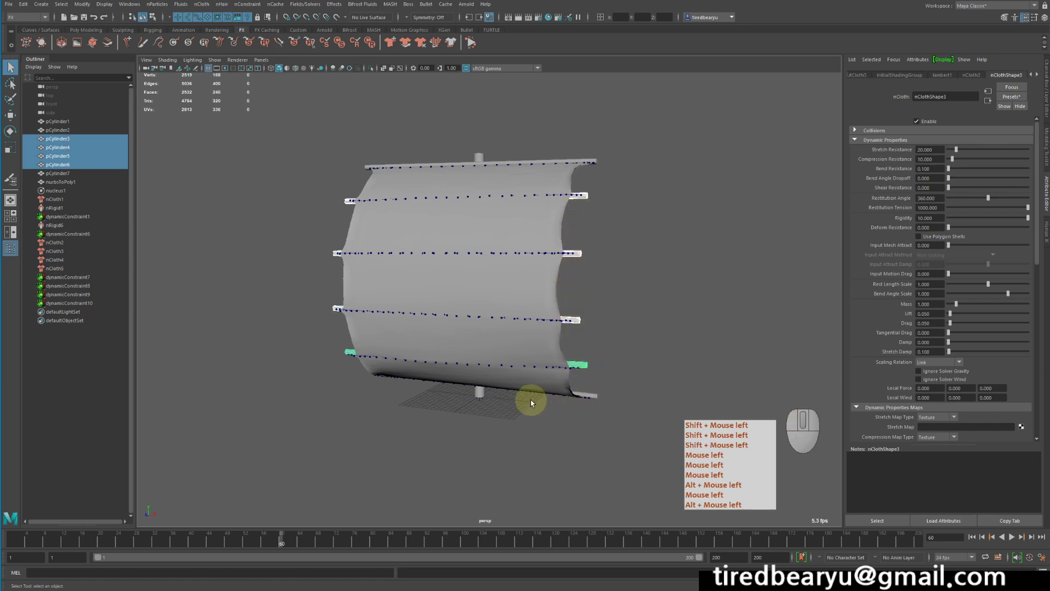
pyautogui.moveTo(668, 301)
pyautogui.keyDown('alt'); pyautogui.mouseDown()
pyautogui.moveTo(609, 292)
pyautogui.moveTo(638, 300)
pyautogui.moveTo(668, 286)
pyautogui.mouseUp(); pyautogui.keyUp('alt')
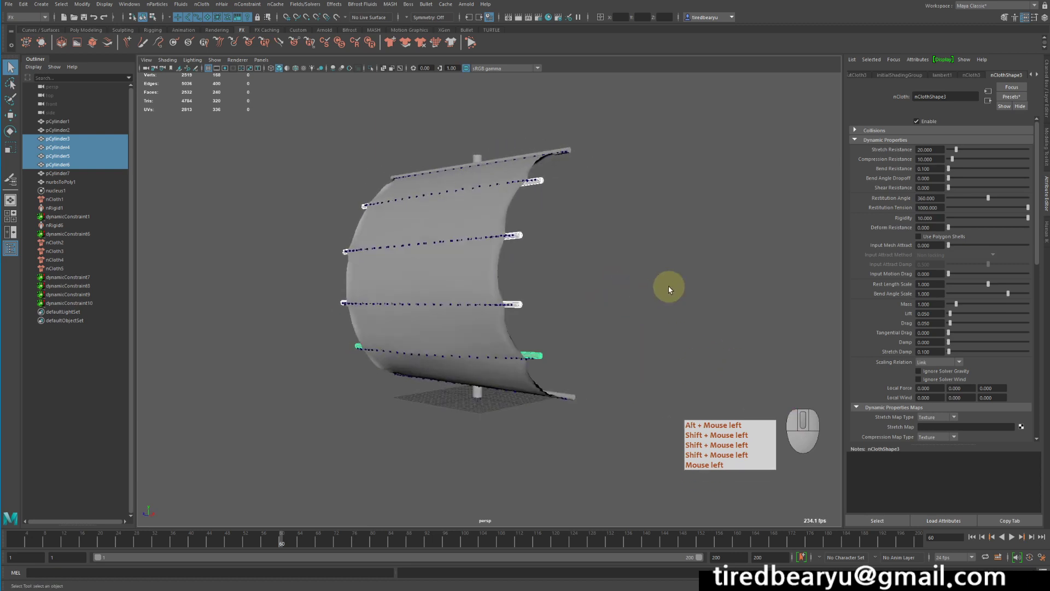
pyautogui.click(664, 284)
pyautogui.click(490, 218)
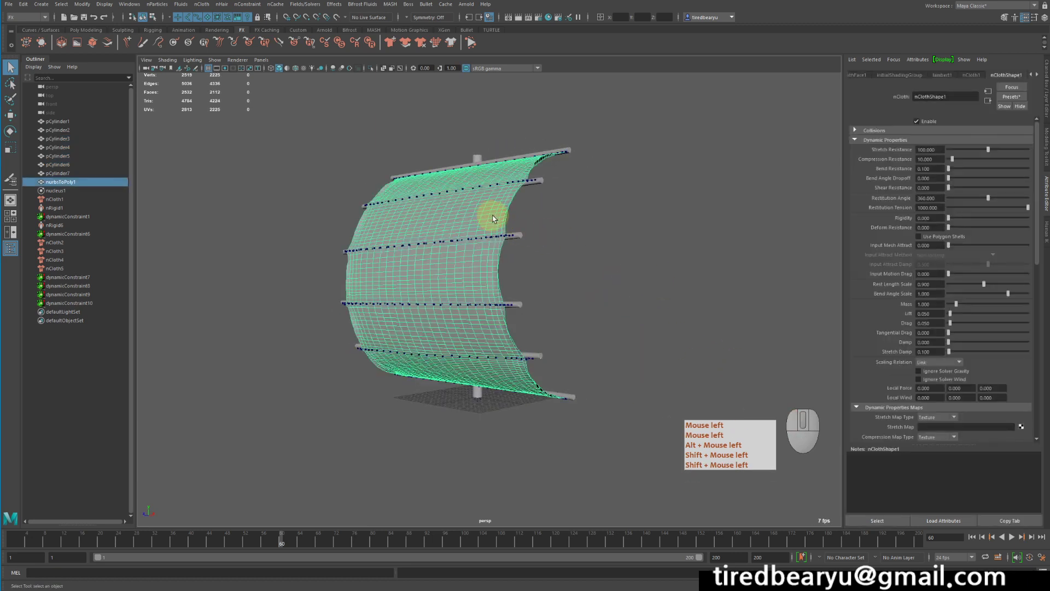
# - Select the four middle rods, pCylinder3 to pCylinder6, and expand their nClothShape input attributes in the Channel Box
pyautogui.click(539, 185)
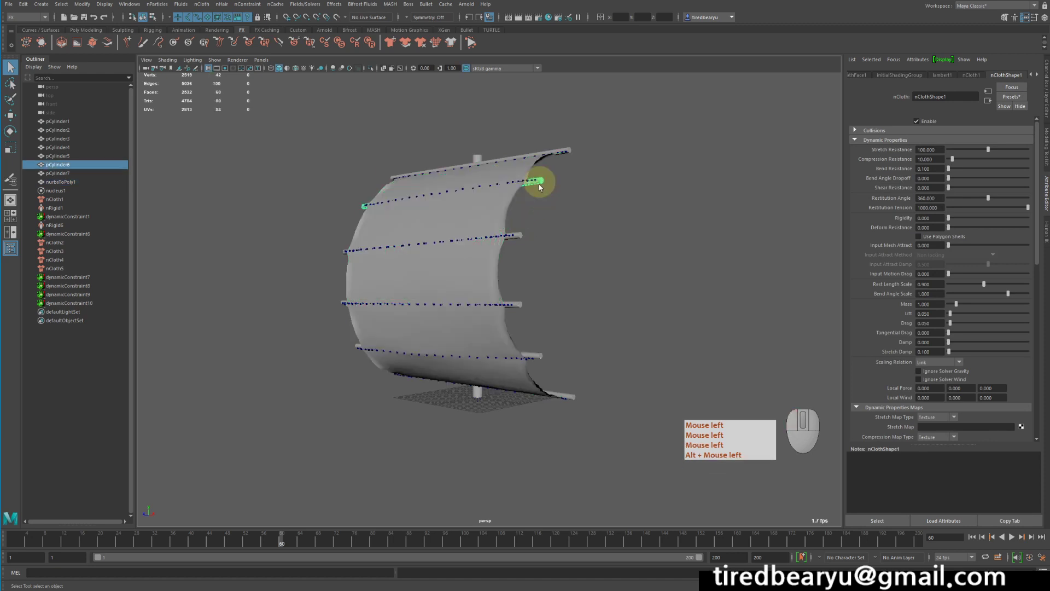
pyautogui.keyDown('shift'); pyautogui.click(524, 236); pyautogui.keyUp('shift')
pyautogui.keyDown('shift'); pyautogui.click(519, 304); pyautogui.keyUp('shift')
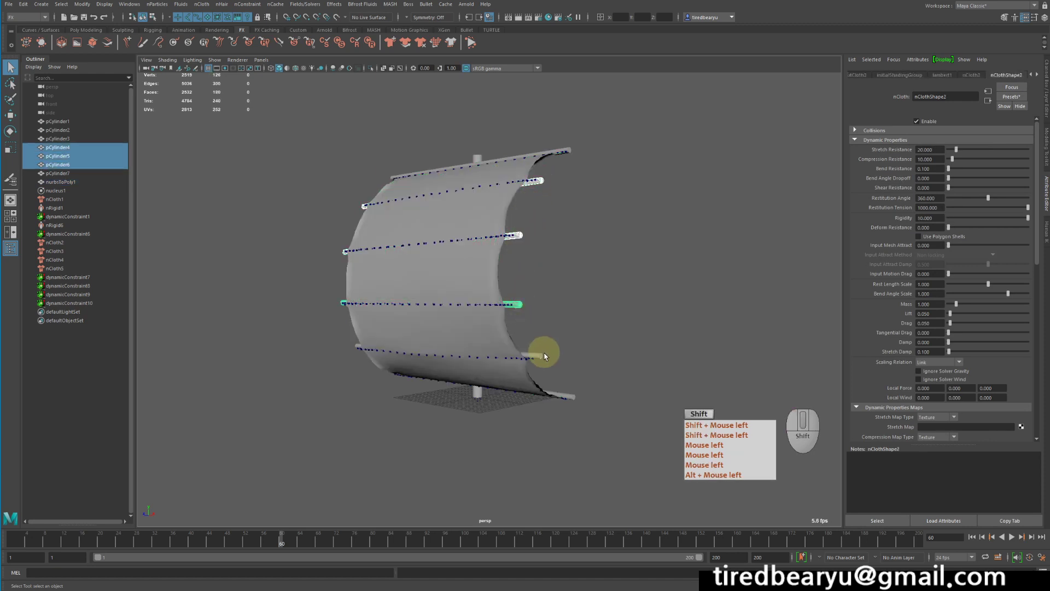
pyautogui.keyDown('shift'); pyautogui.click(539, 358); pyautogui.keyUp('shift')
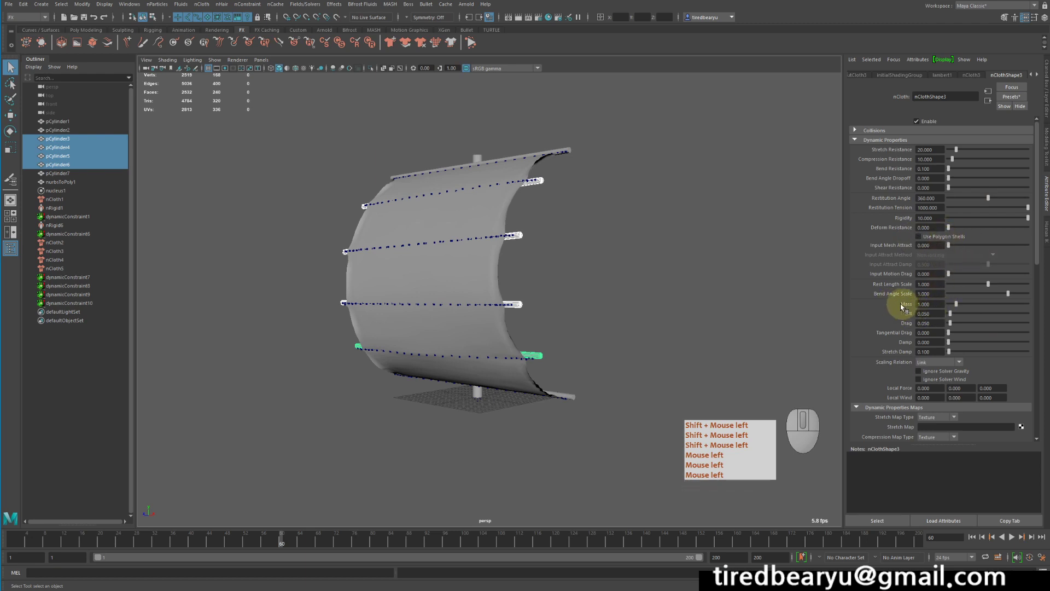
pyautogui.doubleClick(917, 304)
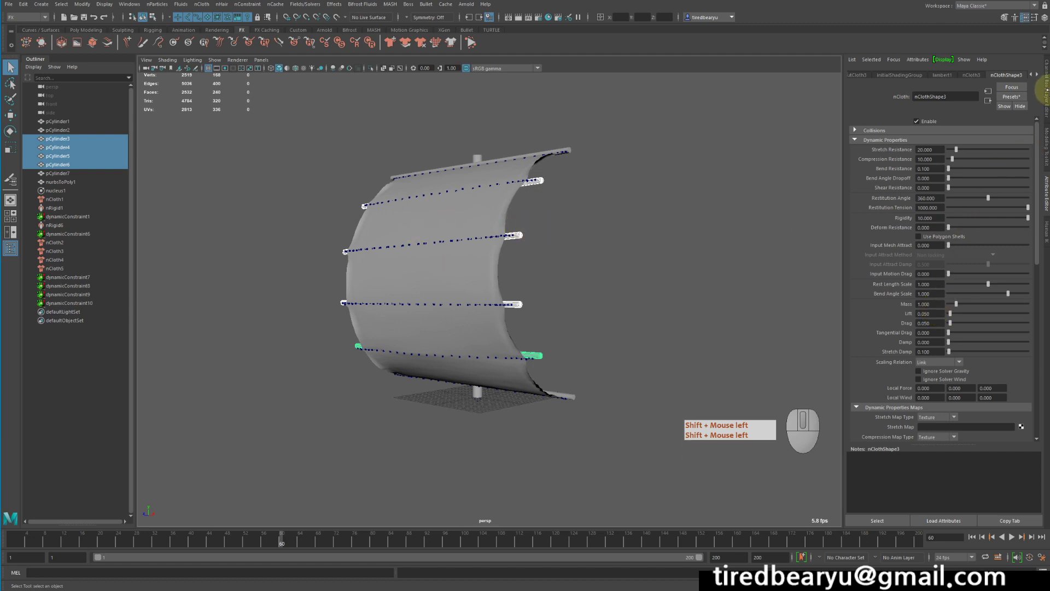
pyautogui.click(1045, 90)
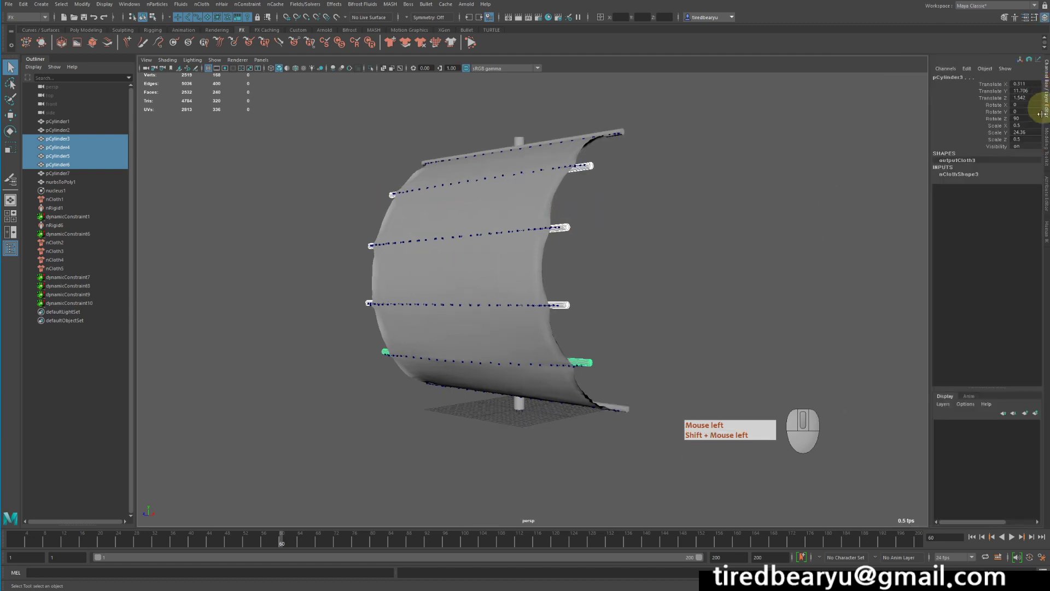
pyautogui.click(966, 175)
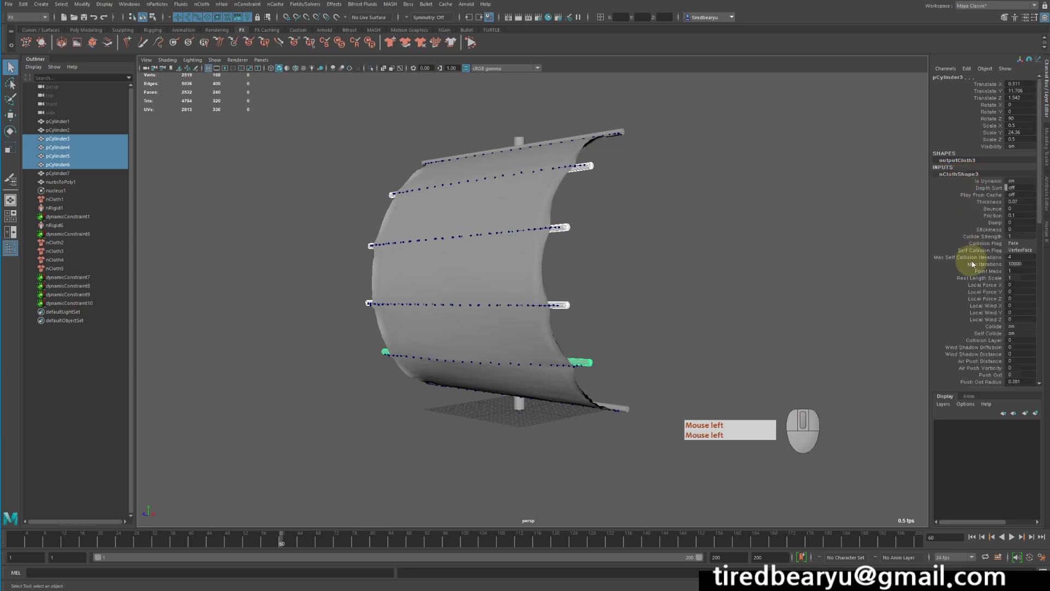
pyautogui.scroll(-3, 973, 262)
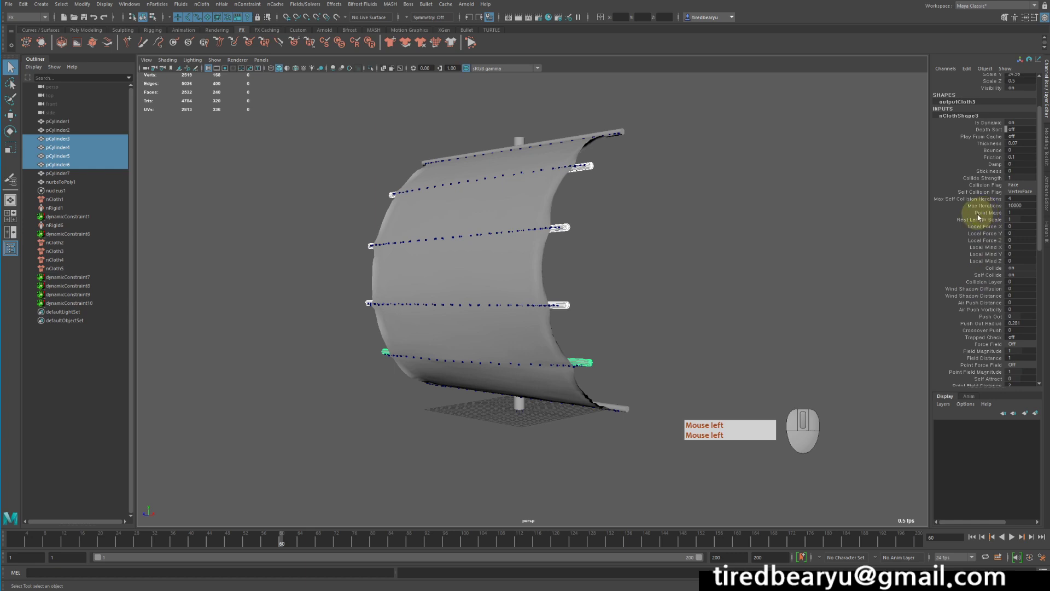
# - Set the Point Mass of the four selected rods to 10 and replay the simulation from the start to check it
pyautogui.click(981, 213)
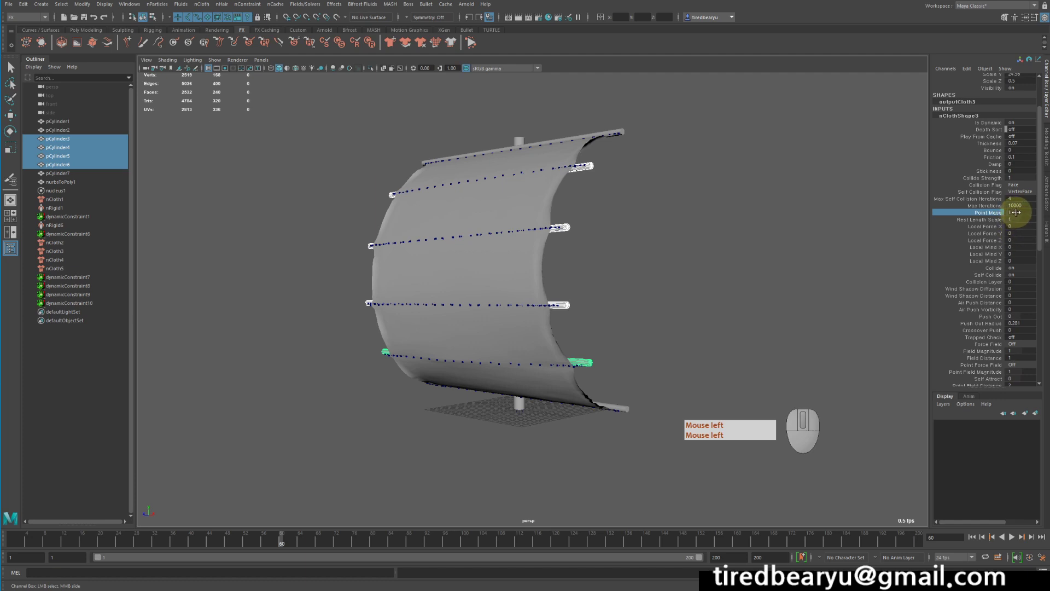
pyautogui.click(989, 214)
pyautogui.moveTo(736, 191); pyautogui.dragTo(1039, 181, button='middle')
pyautogui.keyDown('alt'); pyautogui.moveTo(837, 229); pyautogui.dragTo(812, 210); pyautogui.keyUp('alt')
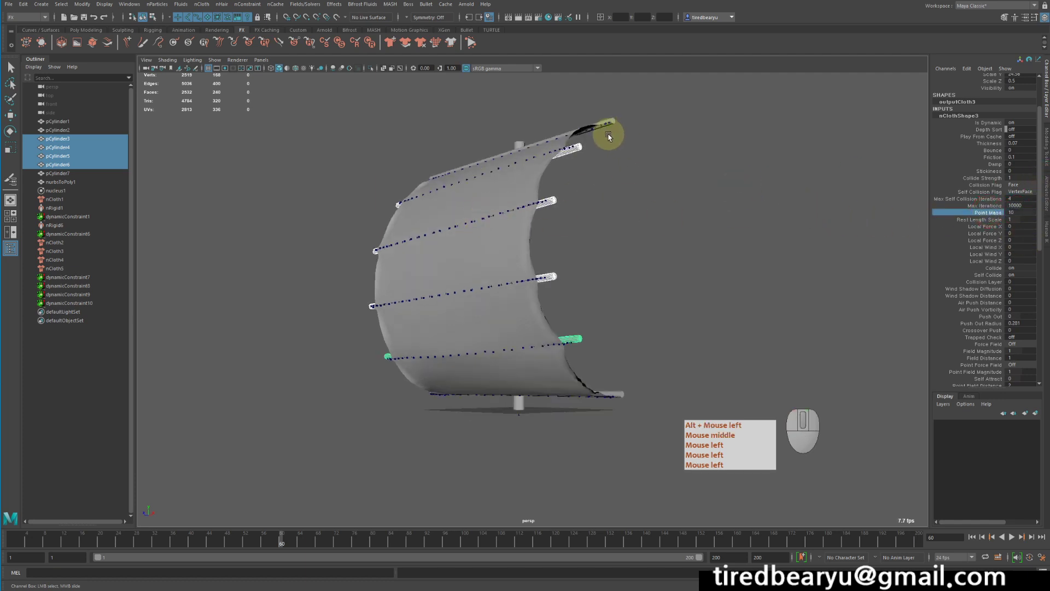
pyautogui.keyDown('alt'); pyautogui.moveTo(700, 218); pyautogui.dragTo(797, 363); pyautogui.keyUp('alt')
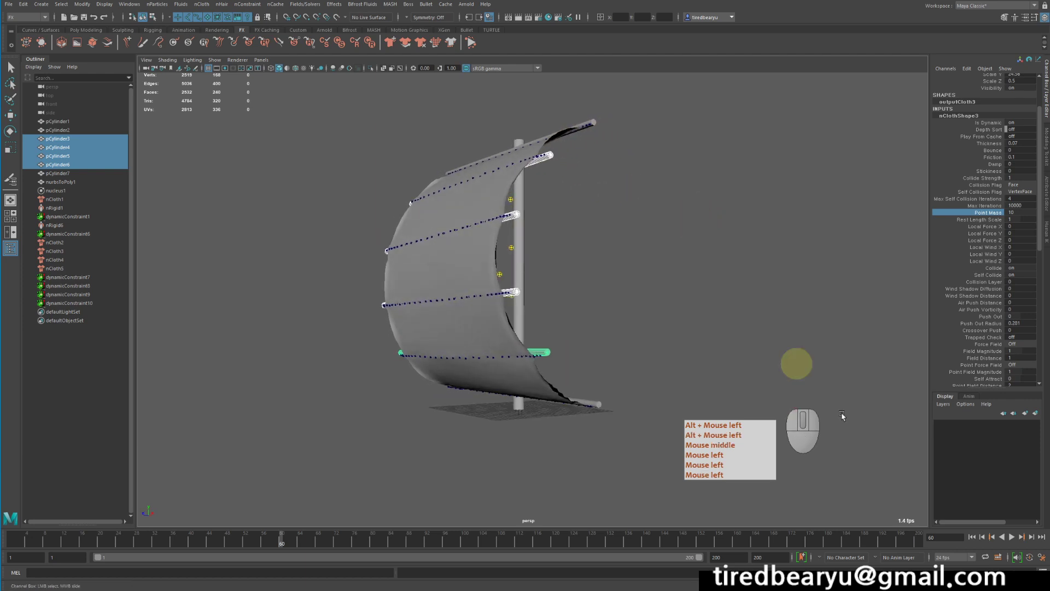
pyautogui.click(972, 538)
pyautogui.click(1012, 538)
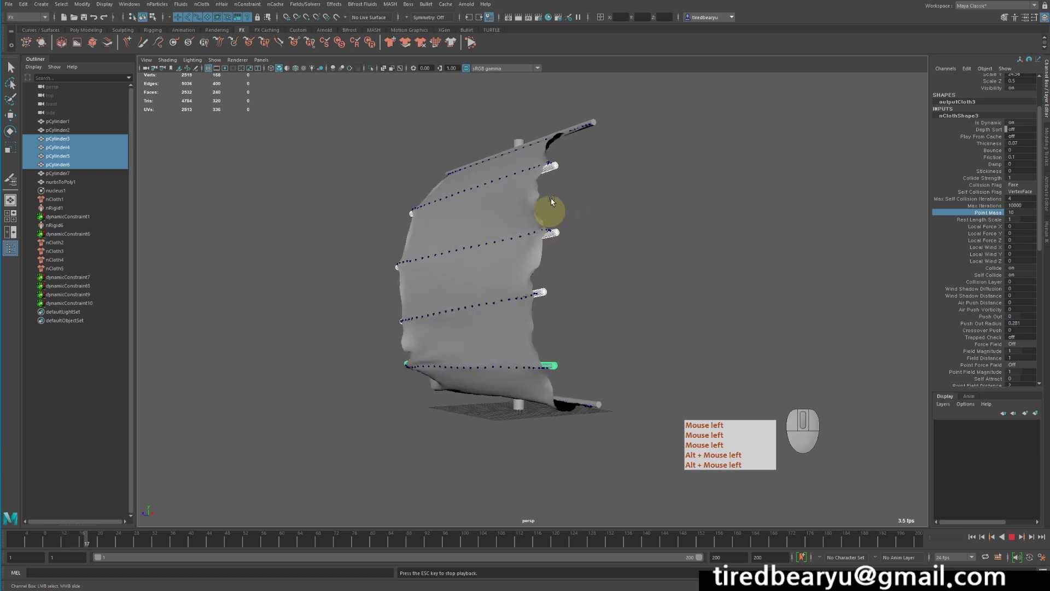
pyautogui.keyDown('alt'); pyautogui.moveTo(635, 215); pyautogui.dragTo(587, 206); pyautogui.keyUp('alt')
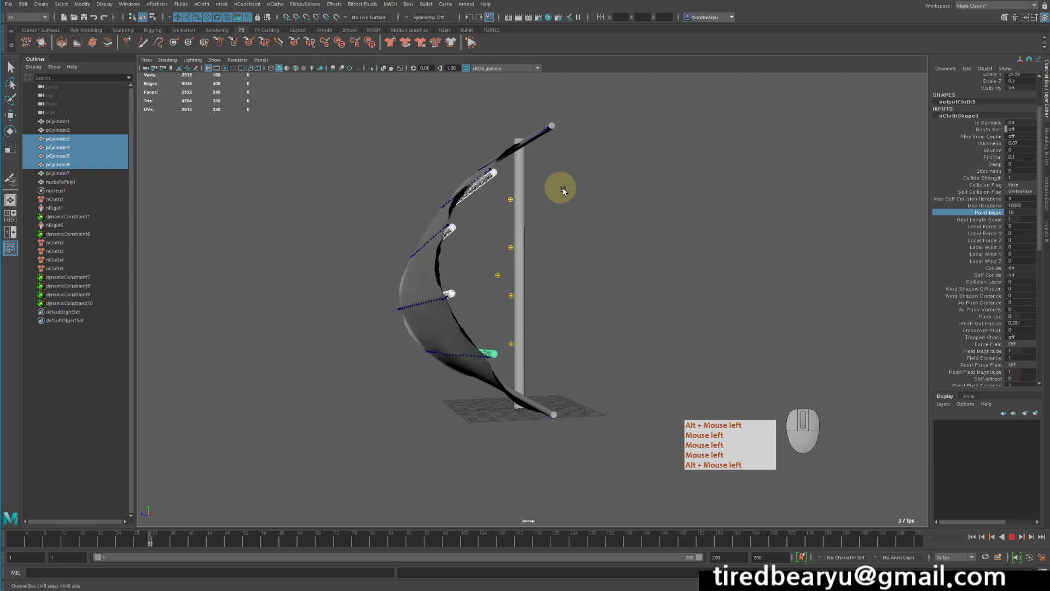
pyautogui.click(1012, 536)
# - Set the Point Mass of the four selected rods to 1000, replay the simulation from the start, and stop it
pyautogui.doubleClick(1028, 214)
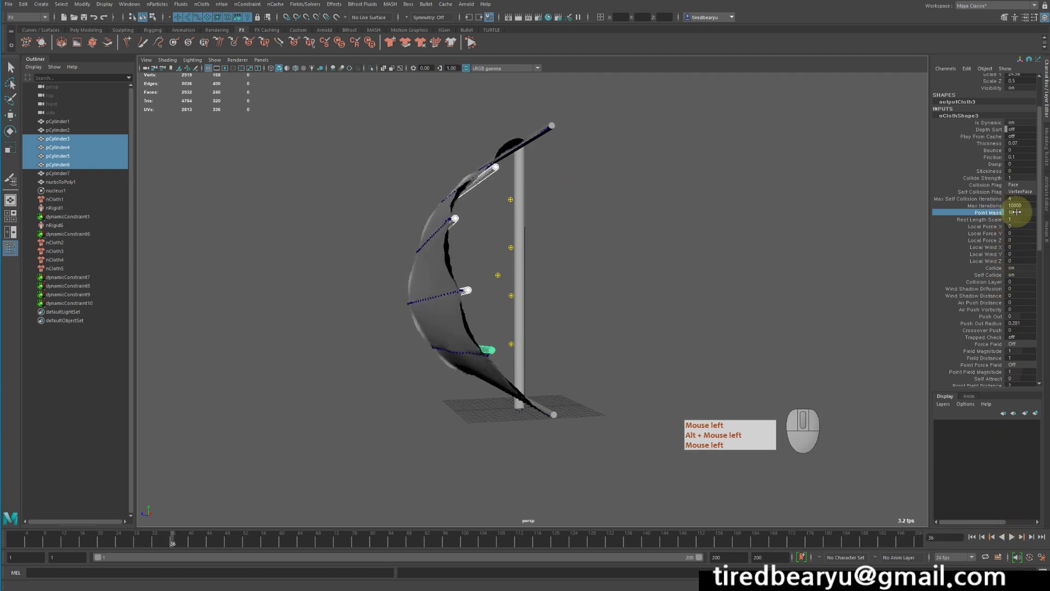
pyautogui.write('00')
pyautogui.press('Return')
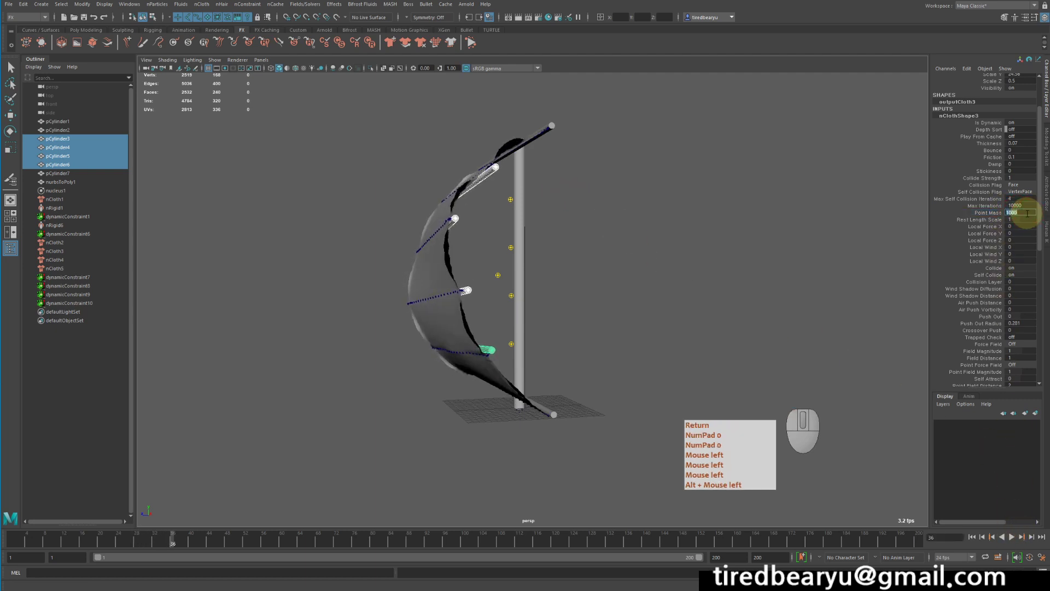
pyautogui.click(974, 537)
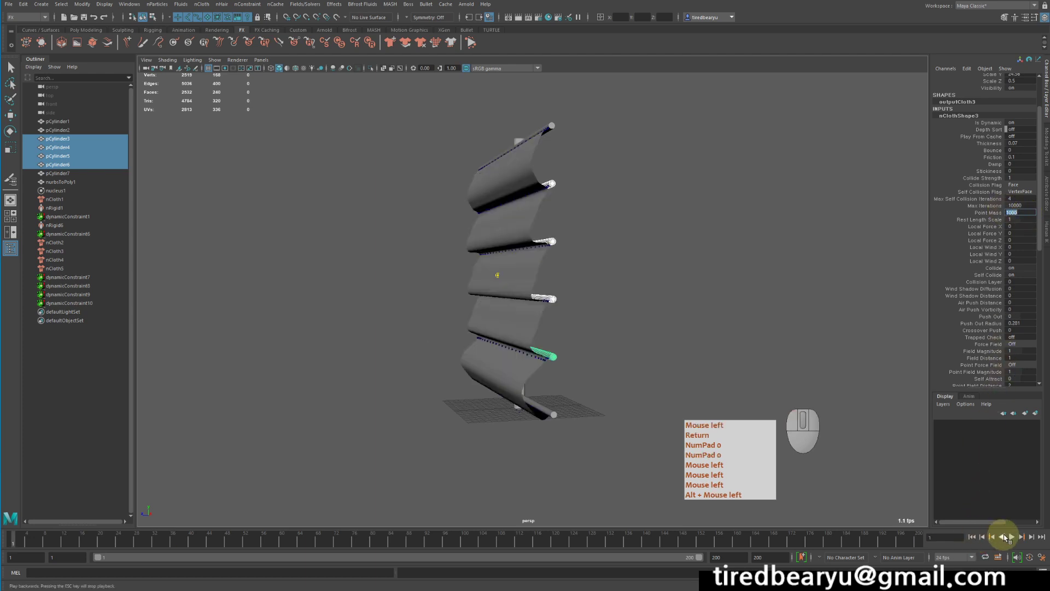
pyautogui.click(1011, 537)
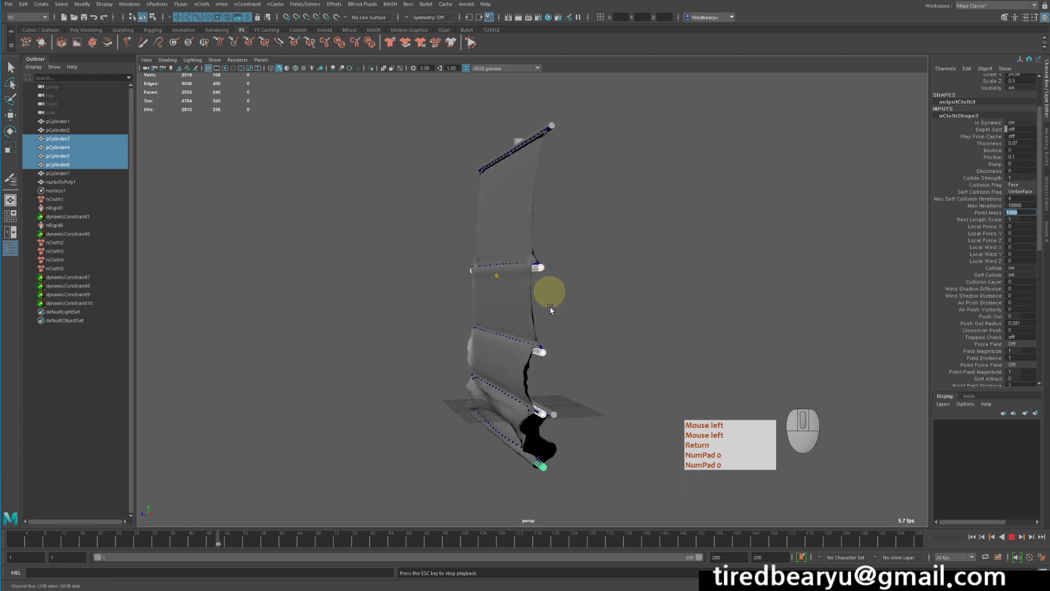
pyautogui.click(1012, 537)
pyautogui.click(980, 214)
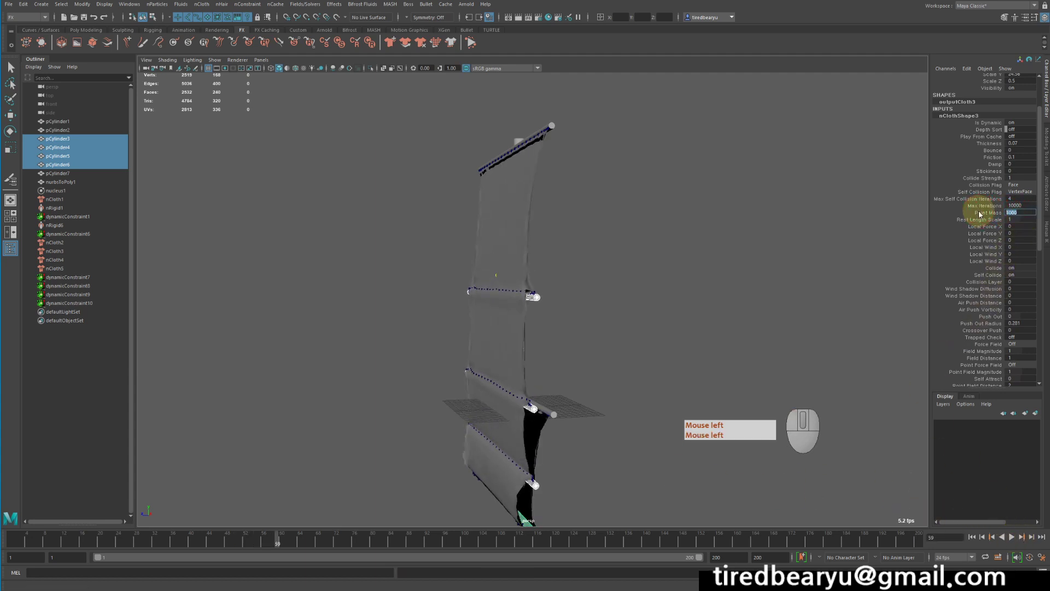
# - Set the Point Mass of the four selected rods to 20, replay the simulation from the start, and stop it
pyautogui.write('20')
pyautogui.press('Return')
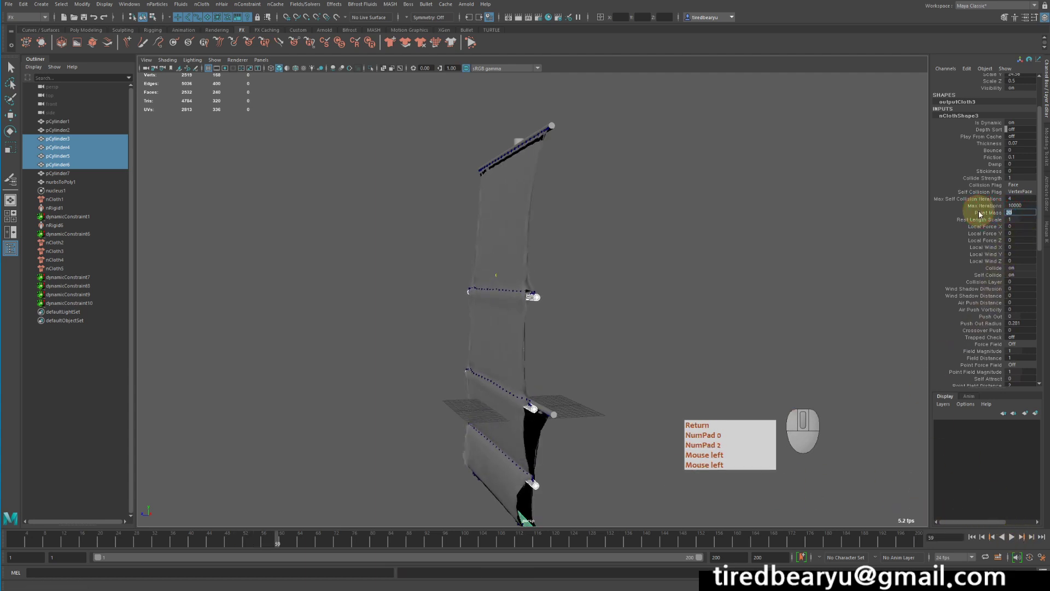
pyautogui.click(972, 537)
pyautogui.click(1012, 537)
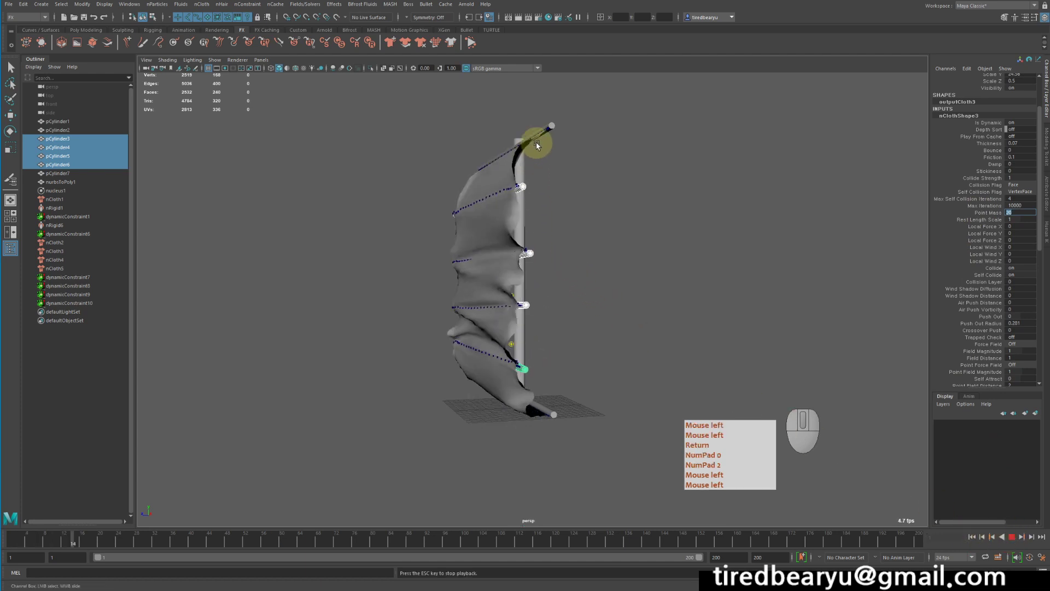
pyautogui.keyDown('alt'); pyautogui.moveTo(511, 171); pyautogui.dragTo(553, 165); pyautogui.keyUp('alt')
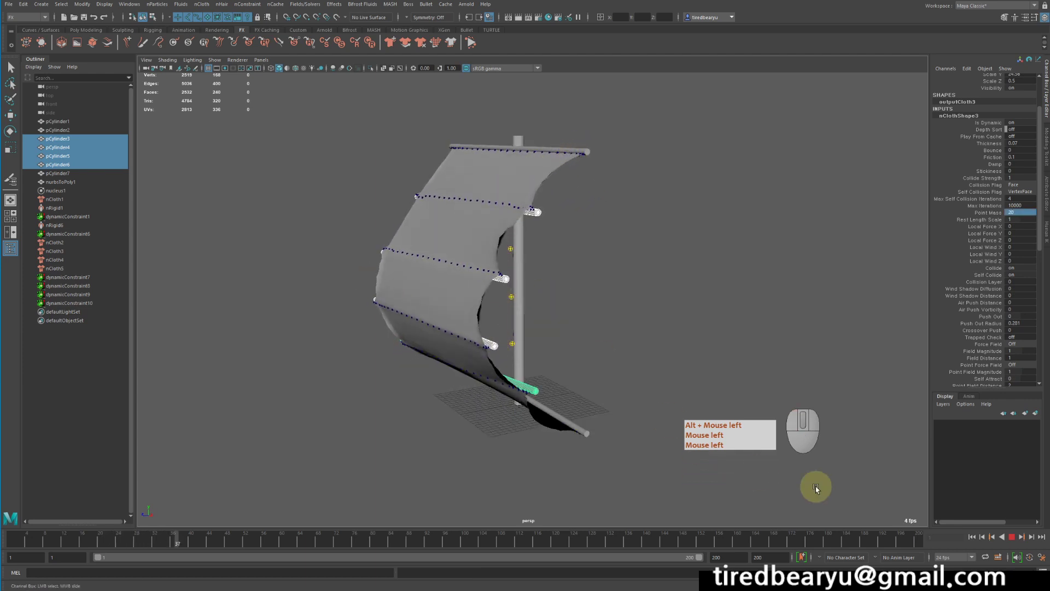
pyautogui.keyDown('alt'); pyautogui.click(620, 322); pyautogui.keyUp('alt')
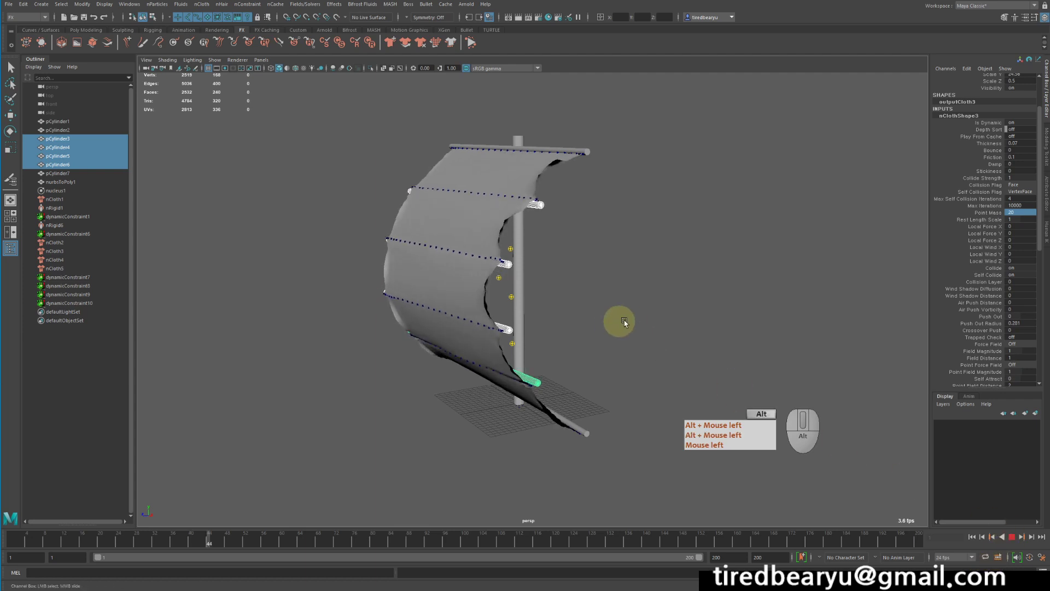
pyautogui.moveTo(644, 318)
pyautogui.keyDown('alt'); pyautogui.mouseDown()
pyautogui.moveTo(658, 328)
pyautogui.moveTo(660, 308)
pyautogui.mouseUp(); pyautogui.keyUp('alt')
pyautogui.click(1012, 537)
pyautogui.click(1012, 538)
# - Turn off Self Collide and Collide for the four middle rods, pCylinder3 to pCylinder6
pyautogui.keyDown('alt'); pyautogui.moveTo(660, 307); pyautogui.dragTo(694, 274, button='right'); pyautogui.keyUp('alt')
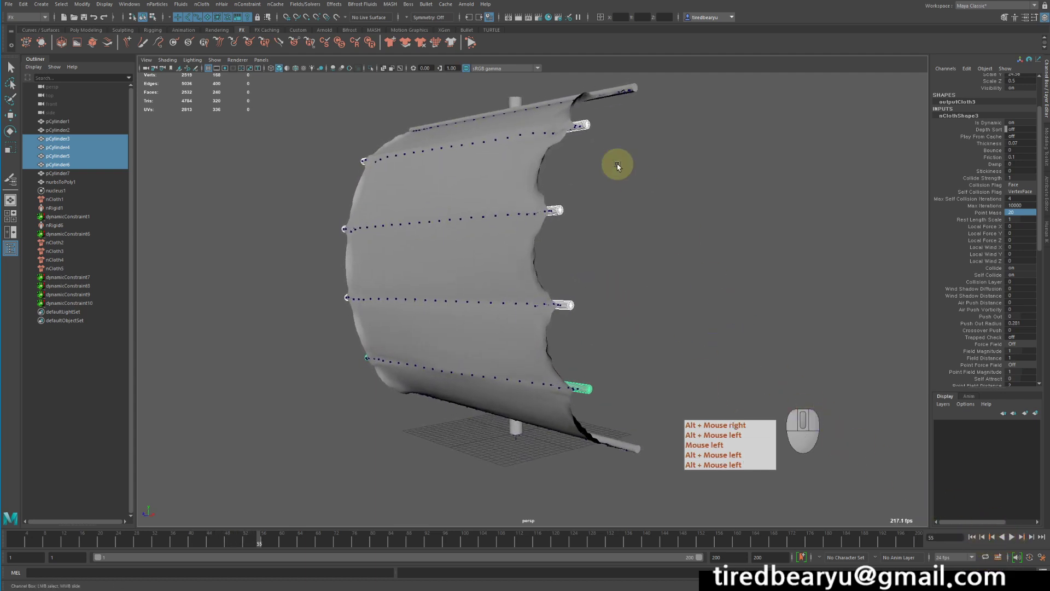
pyautogui.keyDown('alt'); pyautogui.moveTo(591, 324); pyautogui.dragTo(639, 308); pyautogui.keyUp('alt')
pyautogui.keyDown('alt'); pyautogui.moveTo(639, 309); pyautogui.dragTo(601, 315, button='right'); pyautogui.keyUp('alt')
pyautogui.keyDown('alt'); pyautogui.moveTo(608, 313); pyautogui.dragTo(584, 300); pyautogui.keyUp('alt')
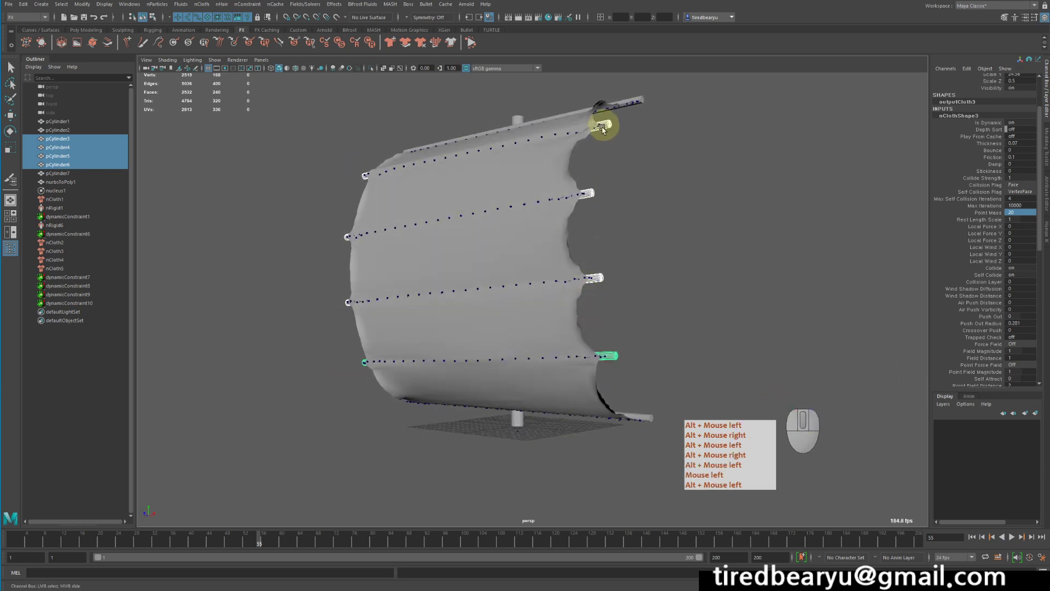
pyautogui.click(549, 237)
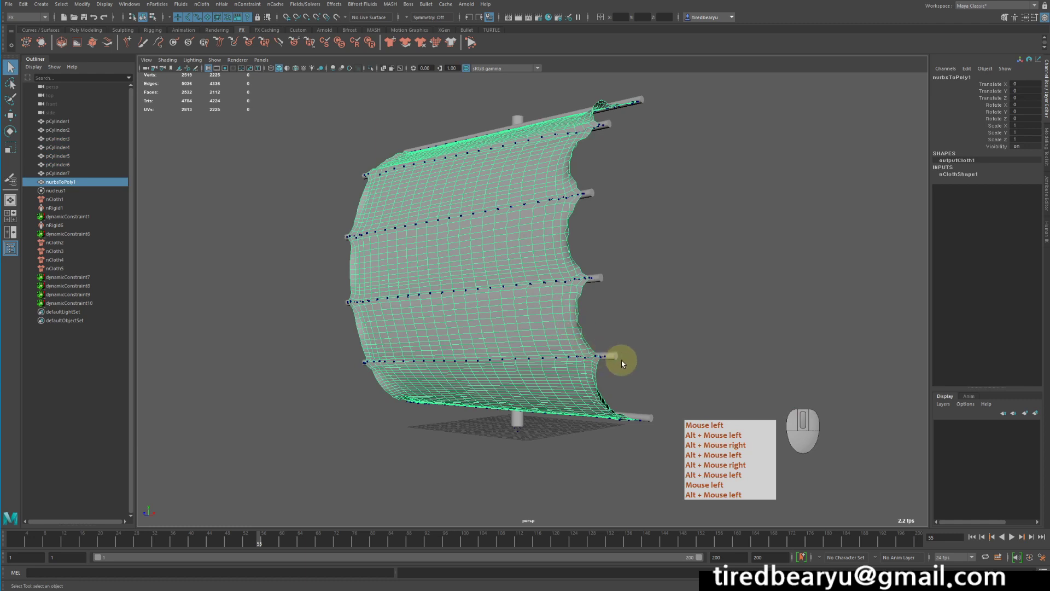
pyautogui.press('z')
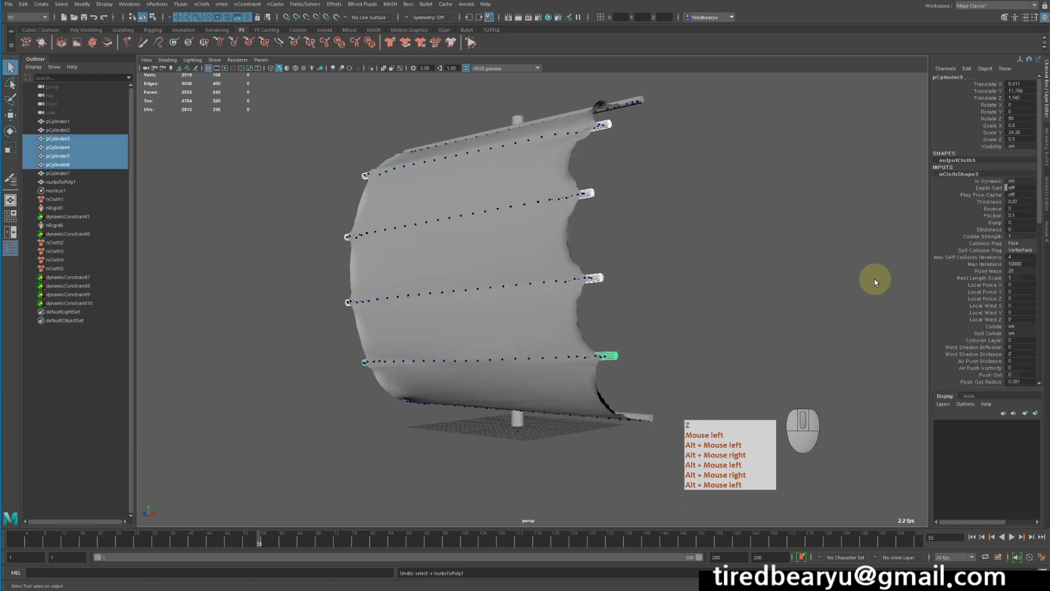
pyautogui.click(989, 333)
pyautogui.moveTo(853, 279); pyautogui.dragTo(836, 279, button='middle')
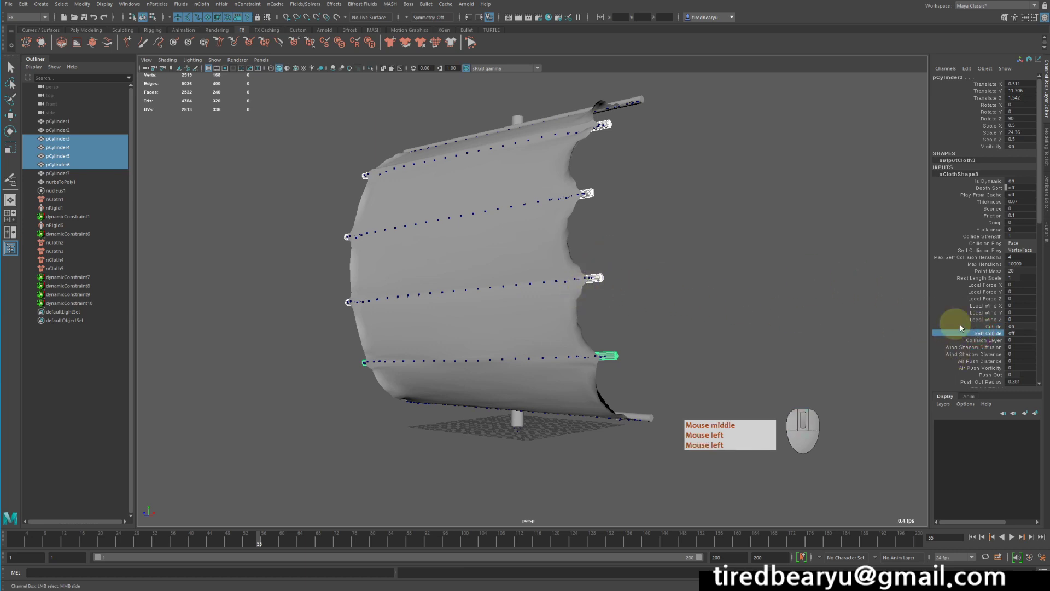
pyautogui.click(992, 326)
pyautogui.keyDown('alt'); pyautogui.moveTo(735, 298); pyautogui.dragTo(759, 261, button='middle'); pyautogui.keyUp('alt')
pyautogui.keyDown('alt'); pyautogui.moveTo(760, 260); pyautogui.dragTo(747, 255); pyautogui.keyUp('alt')
pyautogui.moveTo(799, 268); pyautogui.dragTo(760, 267, button='middle')
# - Replay the simulation from the start with the rods' collisions disabled, and clear the rod selection
pyautogui.keyDown('alt'); pyautogui.moveTo(754, 268); pyautogui.dragTo(748, 280); pyautogui.keyUp('alt')
pyautogui.keyDown('alt'); pyautogui.moveTo(749, 280); pyautogui.dragTo(729, 272, button='right'); pyautogui.keyUp('alt')
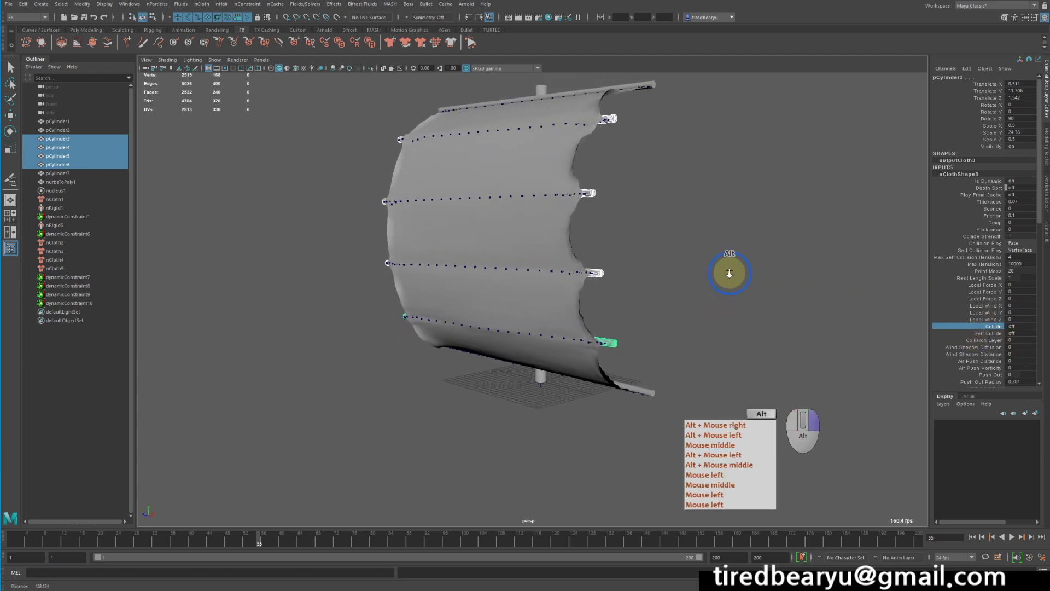
pyautogui.keyDown('alt'); pyautogui.moveTo(828, 300); pyautogui.dragTo(809, 337, button='middle'); pyautogui.keyUp('alt')
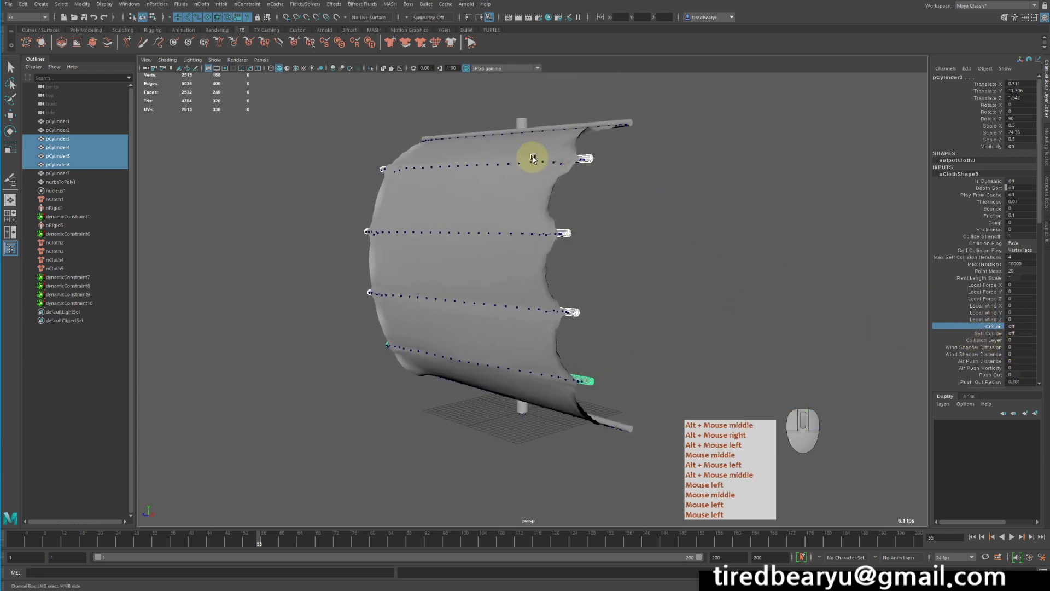
pyautogui.click(975, 537)
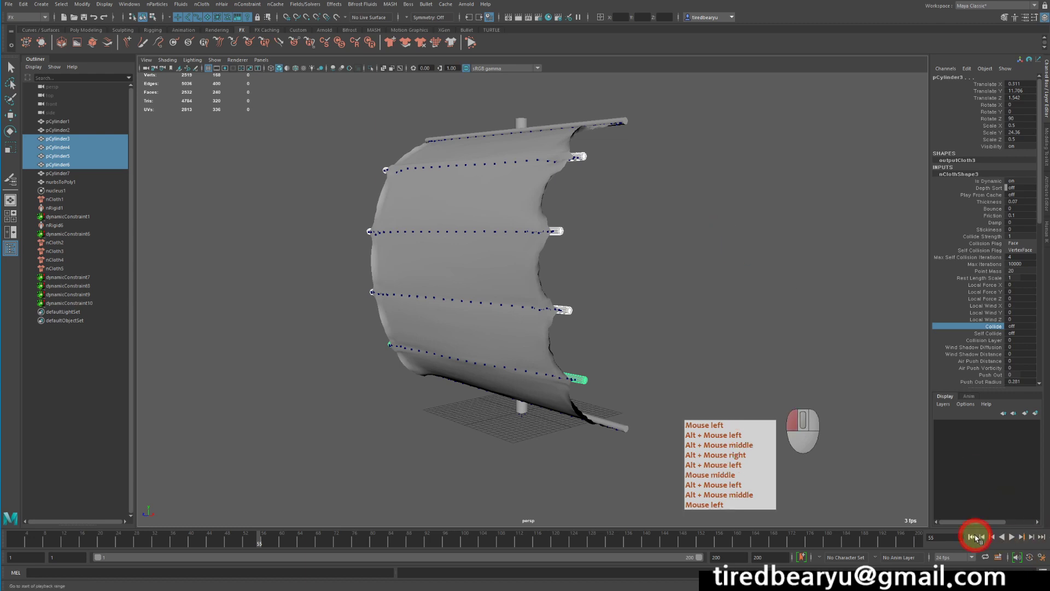
pyautogui.click(1012, 537)
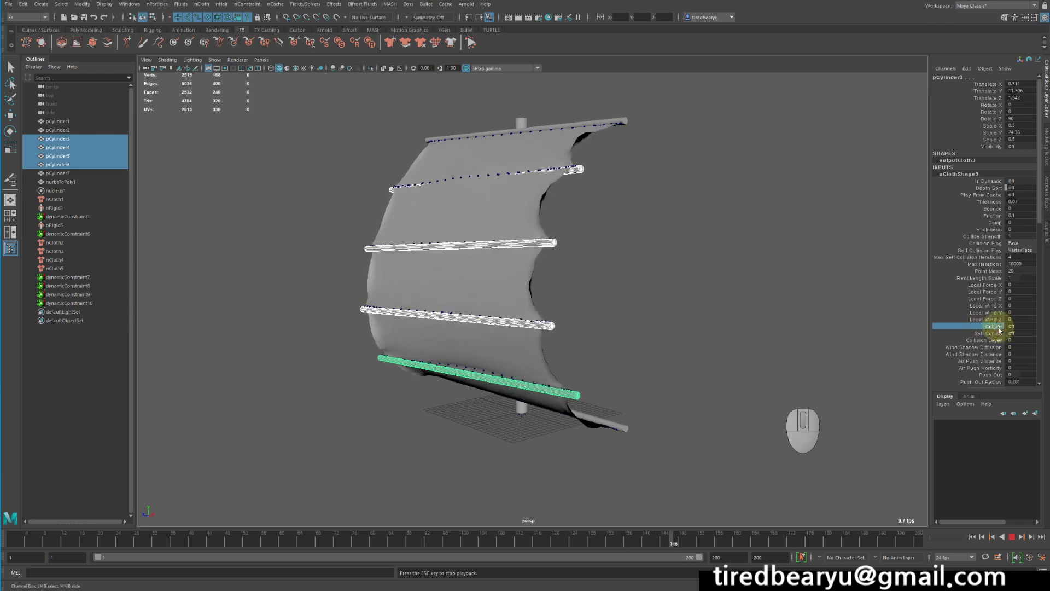
pyautogui.hotkey('alt', 'space')
pyautogui.keyDown('alt'); pyautogui.moveTo(736, 281); pyautogui.dragTo(681, 268, button='right'); pyautogui.keyUp('alt')
pyautogui.keyDown('alt'); pyautogui.moveTo(773, 278); pyautogui.dragTo(656, 244, button='right'); pyautogui.keyUp('alt')
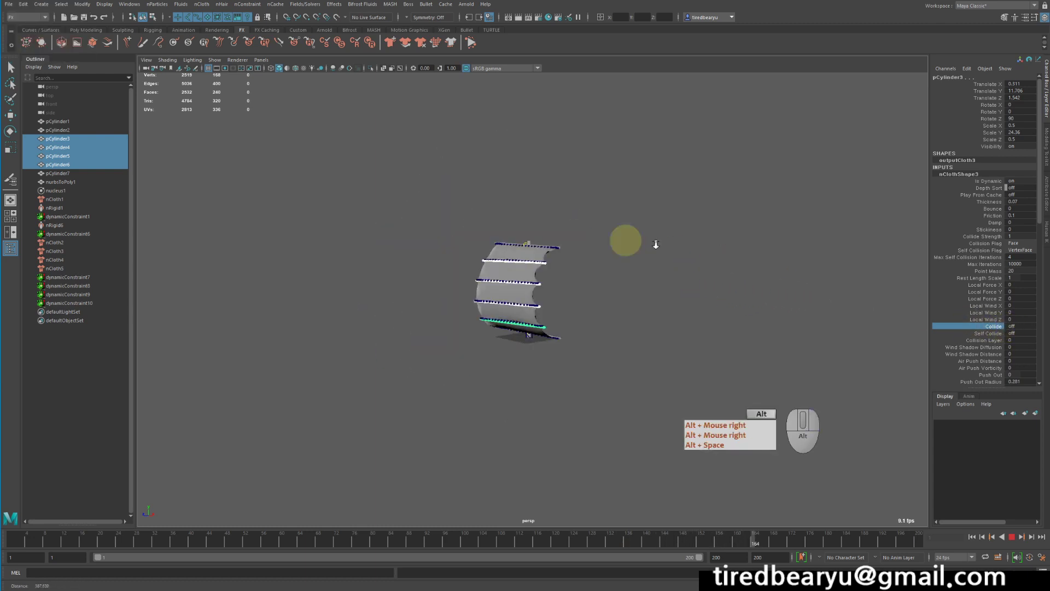
pyautogui.click(671, 295)
# - Examine the moving sail and its rods from several angles, and stop the playback
pyautogui.keyDown('alt'); pyautogui.moveTo(670, 295); pyautogui.dragTo(641, 305); pyautogui.keyUp('alt')
pyautogui.scroll(5, 641, 305)
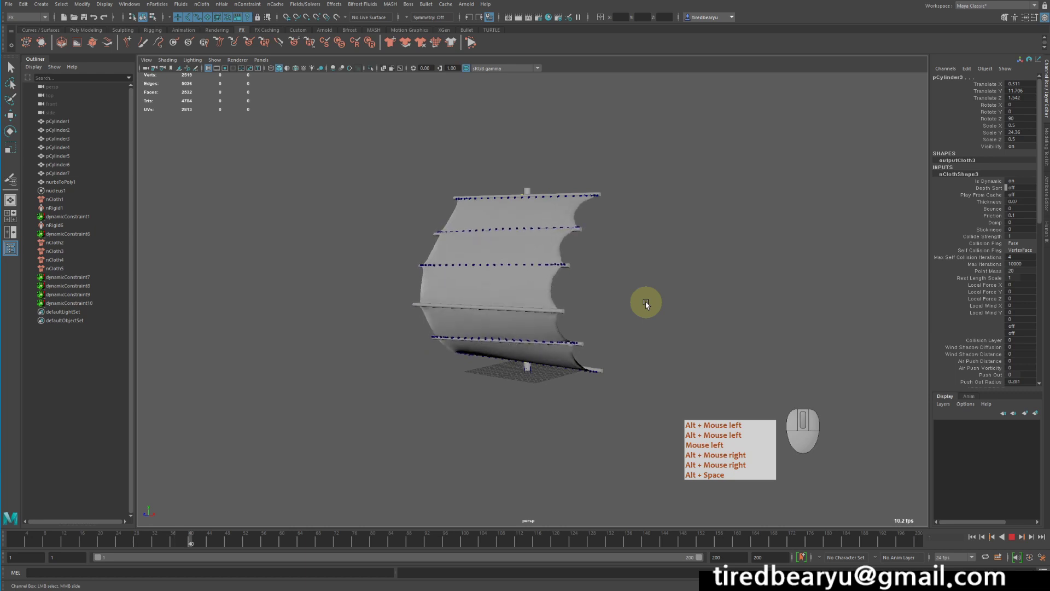
pyautogui.keyDown('alt'); pyautogui.moveTo(603, 295); pyautogui.dragTo(596, 286); pyautogui.keyUp('alt')
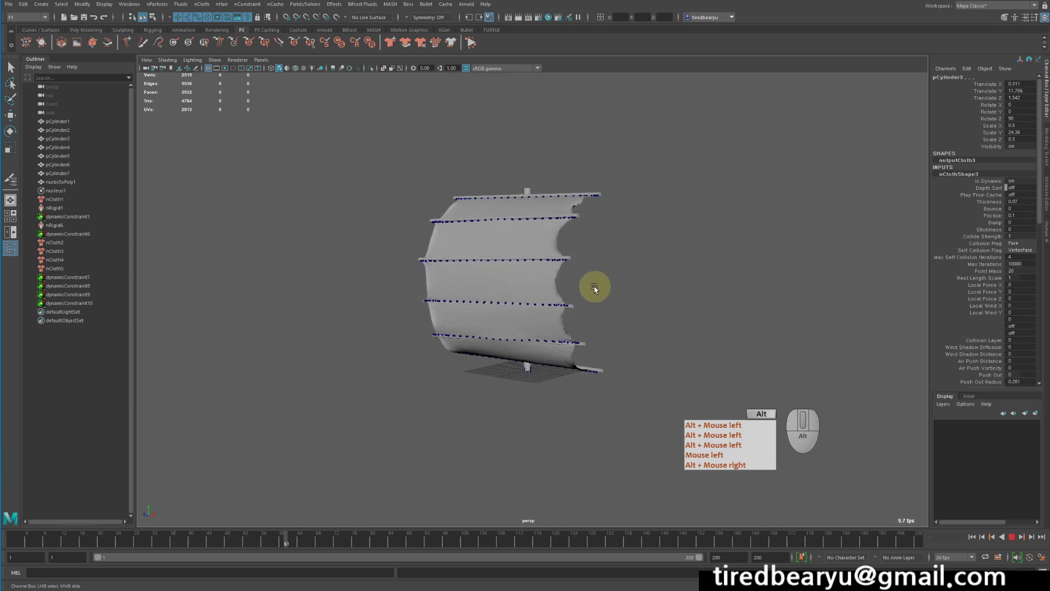
pyautogui.keyDown('alt'); pyautogui.moveTo(610, 279); pyautogui.dragTo(673, 292, button='right'); pyautogui.keyUp('alt')
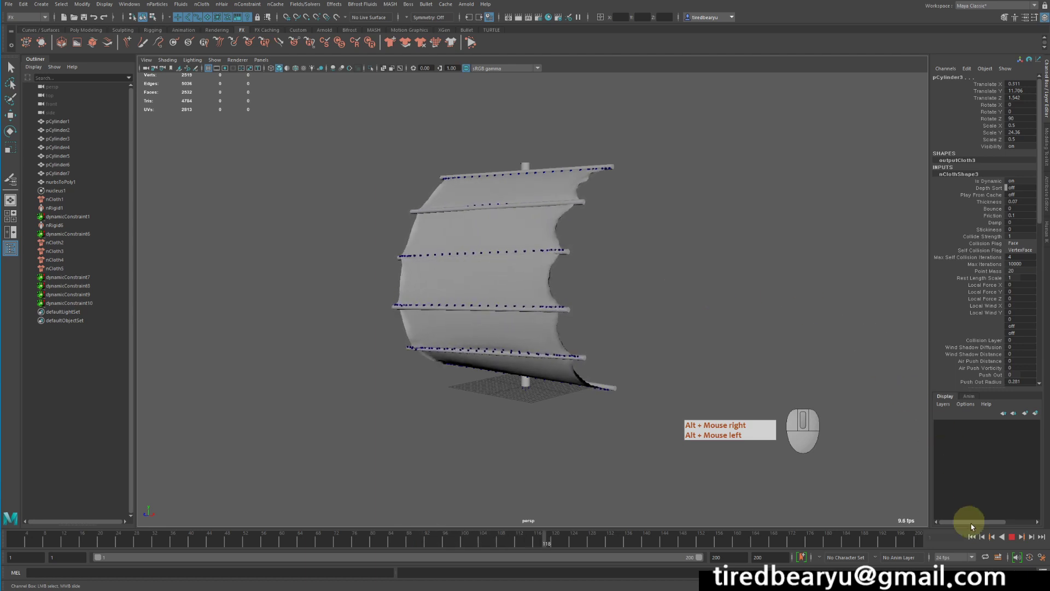
pyautogui.click(1013, 537)
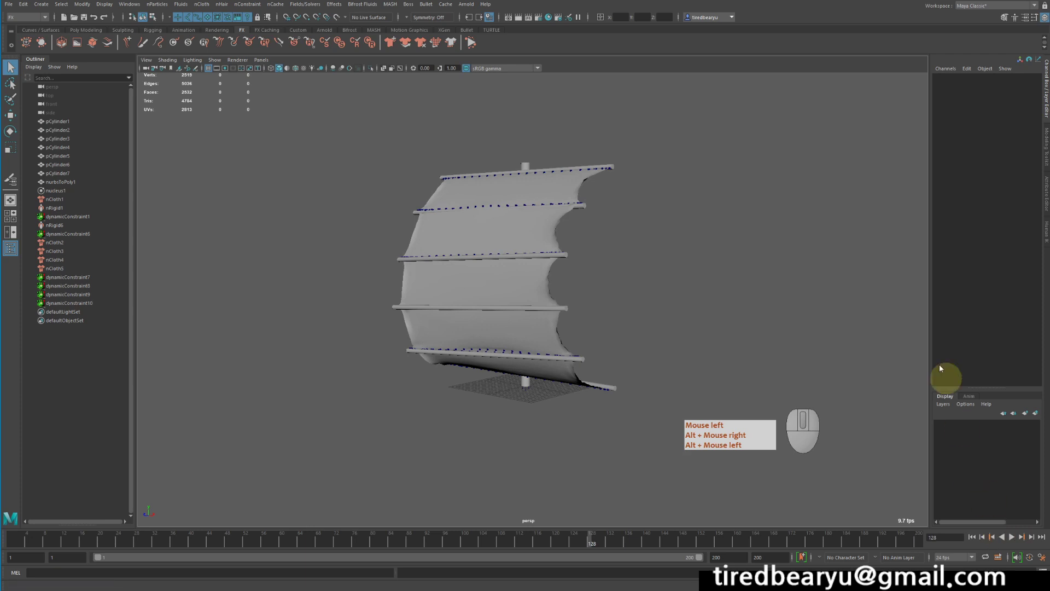
pyautogui.moveTo(737, 304)
pyautogui.keyDown('alt'); pyautogui.mouseDown()
pyautogui.moveTo(718, 278)
pyautogui.moveTo(742, 302)
pyautogui.mouseUp(); pyautogui.keyUp('alt')
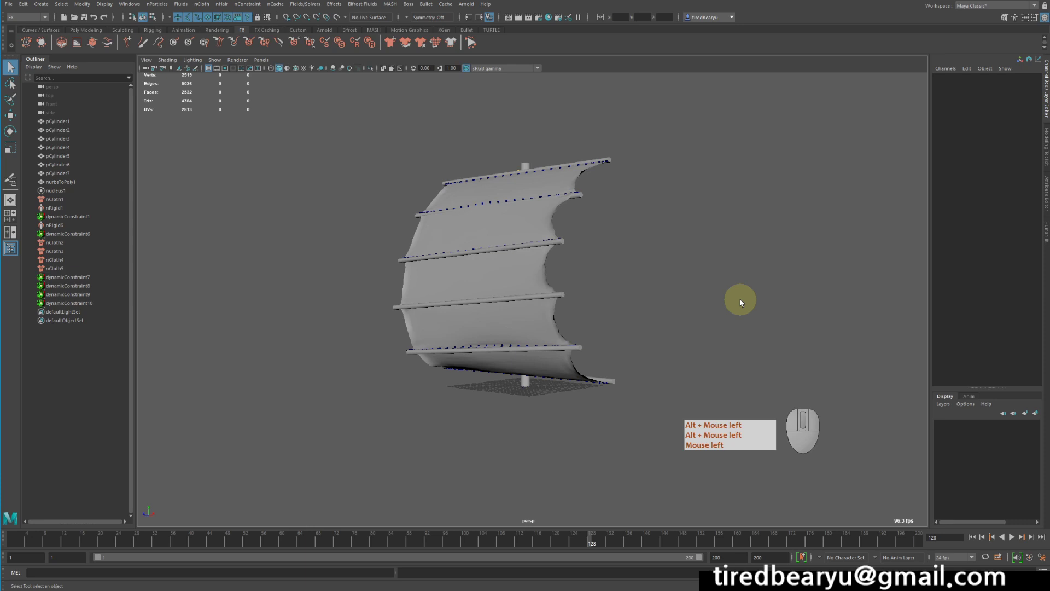